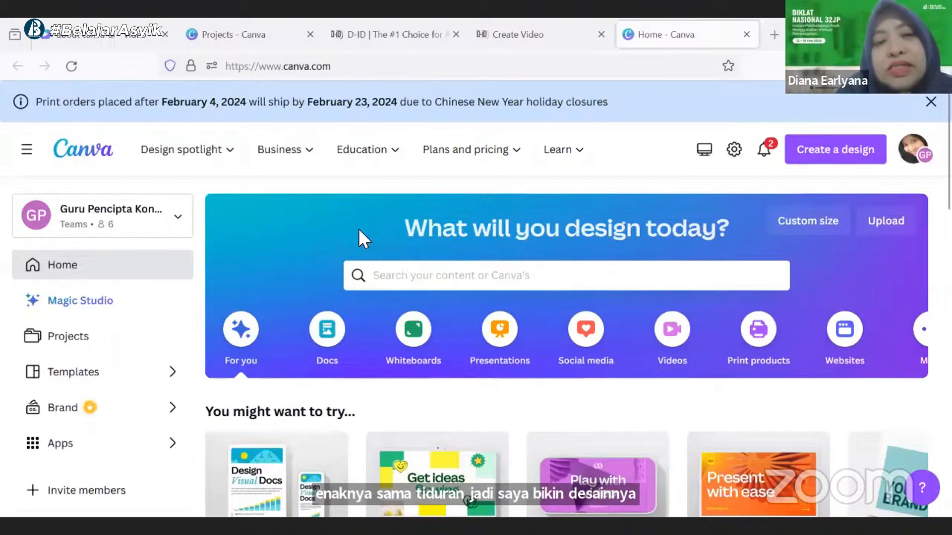
scroll(358, 228, down, 3)
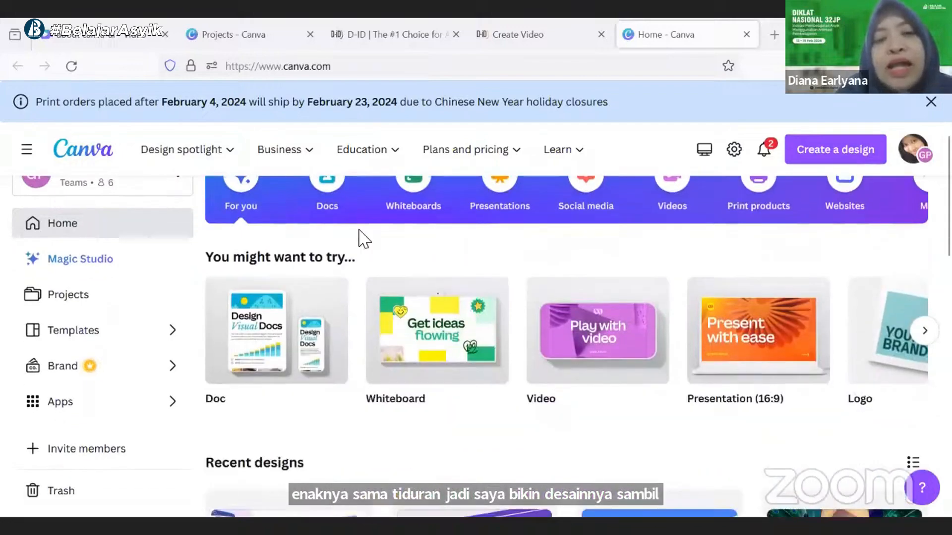
scroll(364, 239, down, 5)
scroll(365, 239, up, 5)
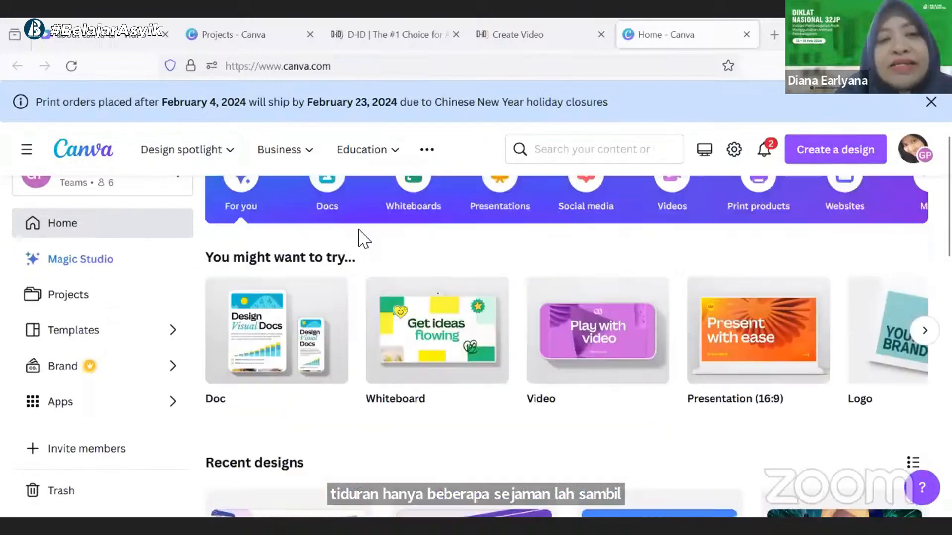
scroll(359, 229, up, 3)
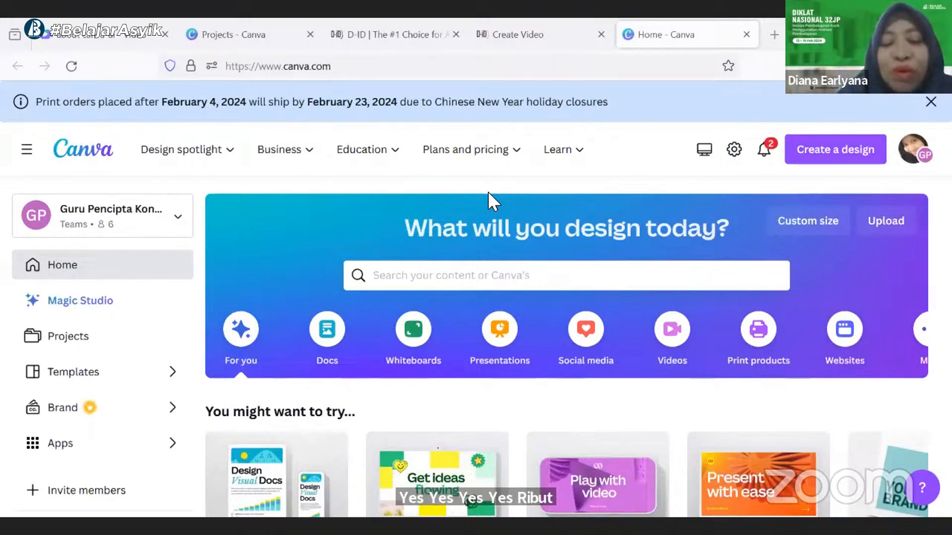
scroll(550, 213, down, 3)
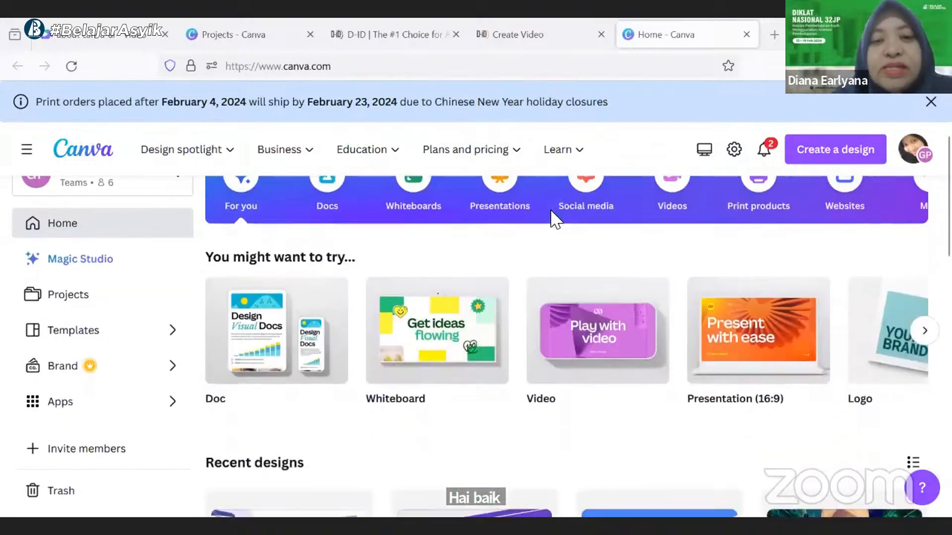
scroll(553, 218, down, 3)
scroll(553, 218, up, 3)
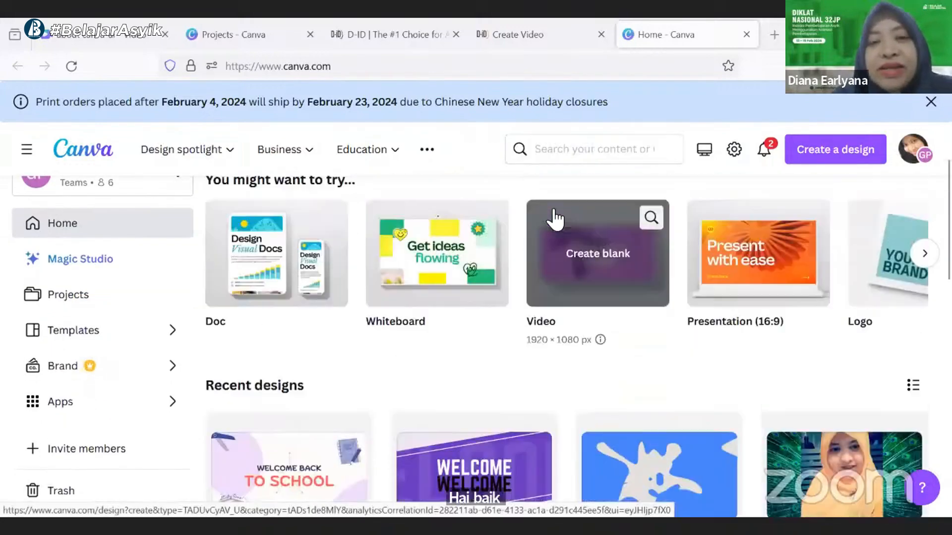
scroll(554, 226, up, 3)
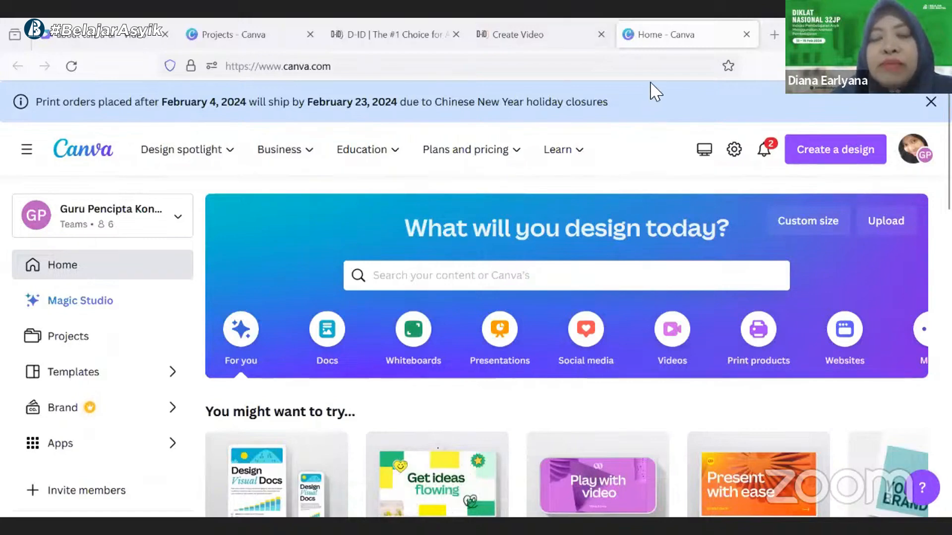
Load canva.com in a new browser tab and close that tab again
click(775, 35)
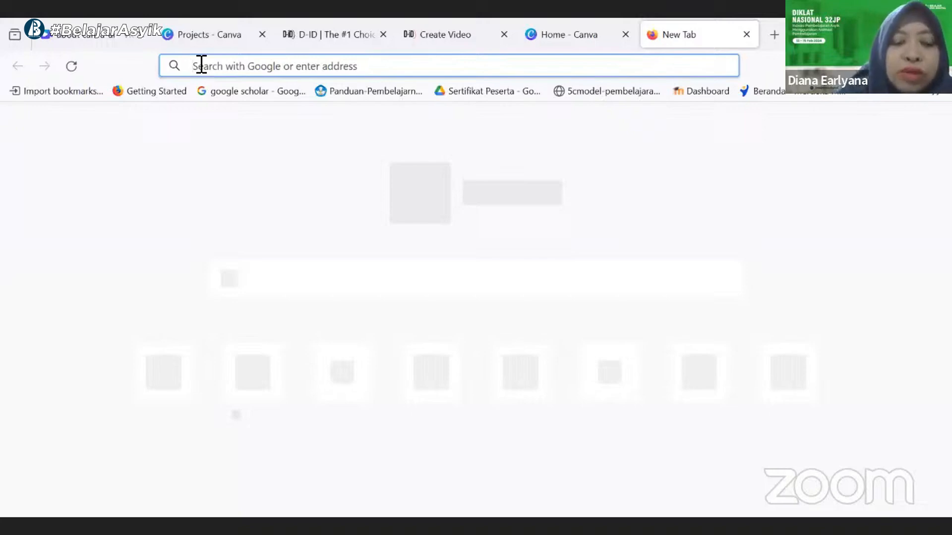
text(canva.com/)
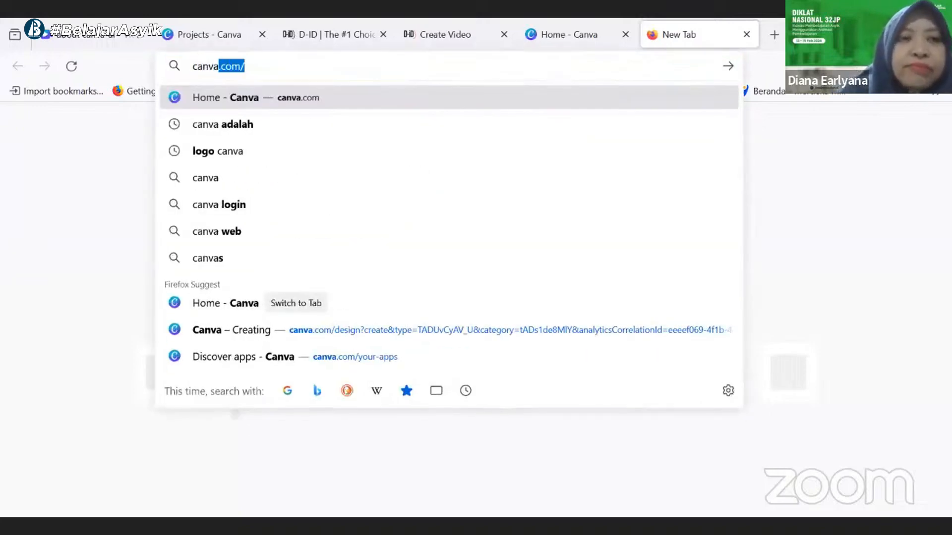
key(Return)
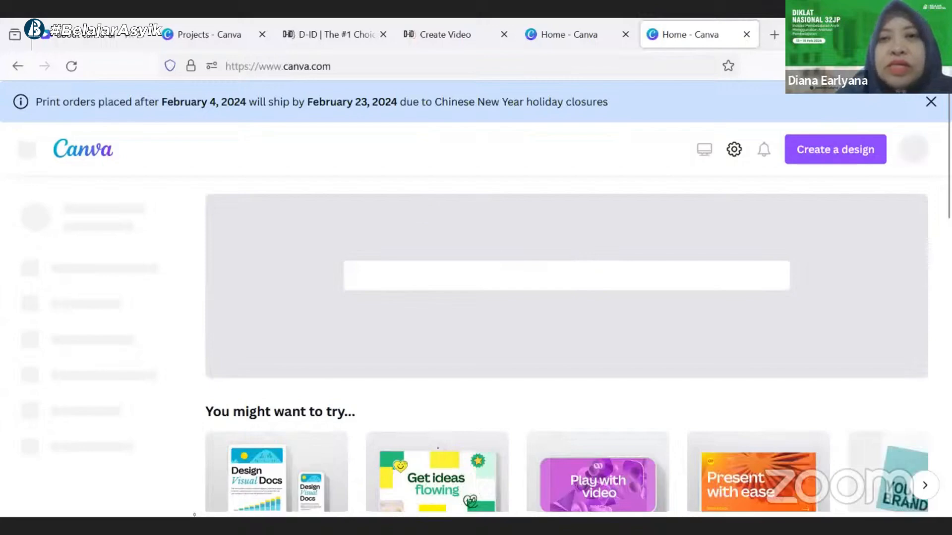
click(746, 35)
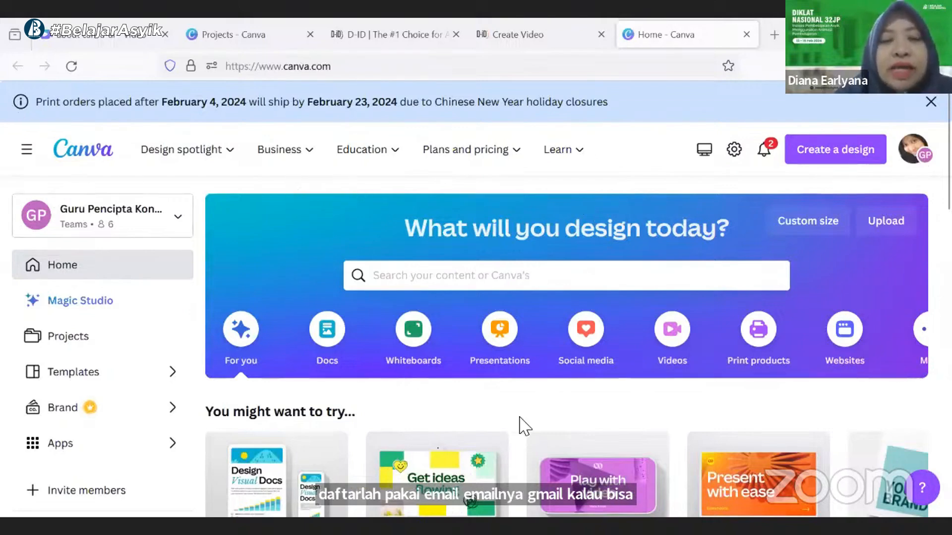
Show the More design category and look through its infographic, photo collage, desktop wallpaper, graph and book cover templates
scroll(519, 424, down, 3)
scroll(328, 374, up, 2)
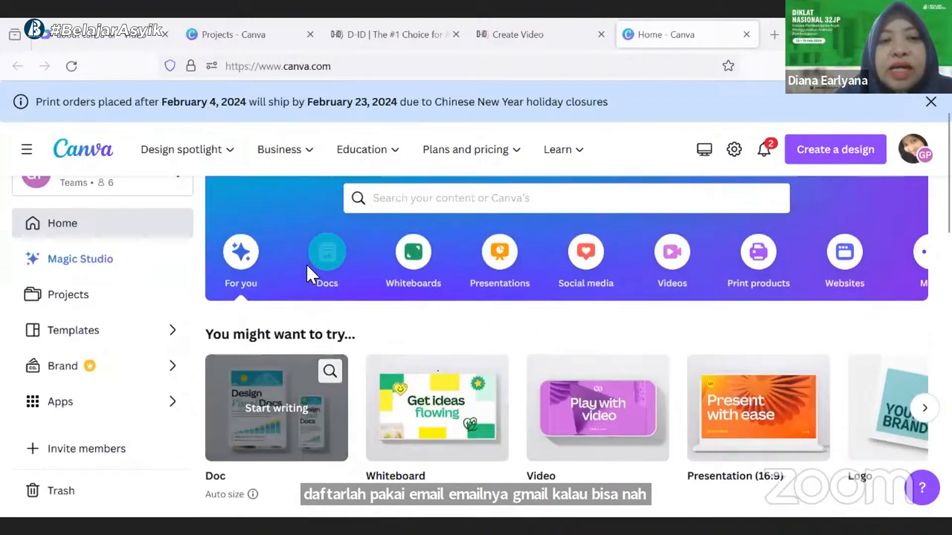
click(921, 258)
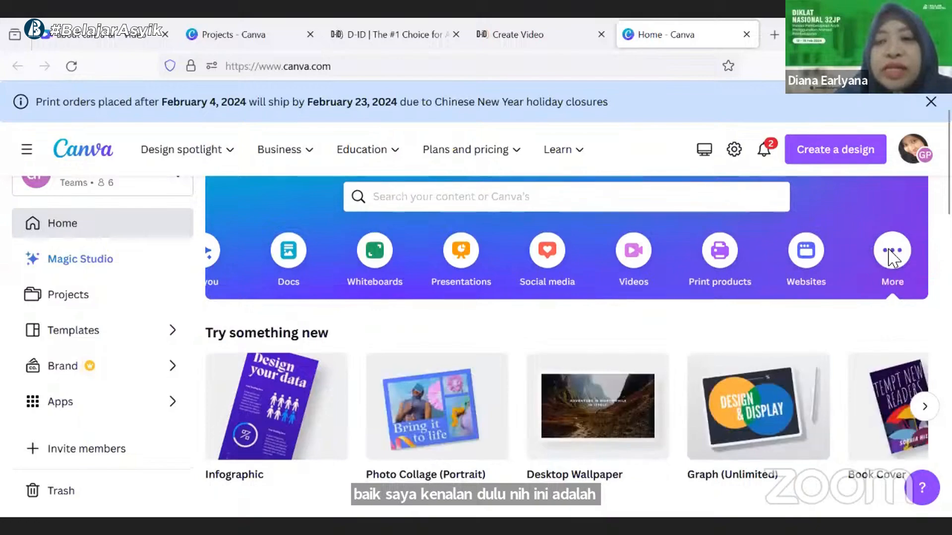
scroll(891, 257, down, 5)
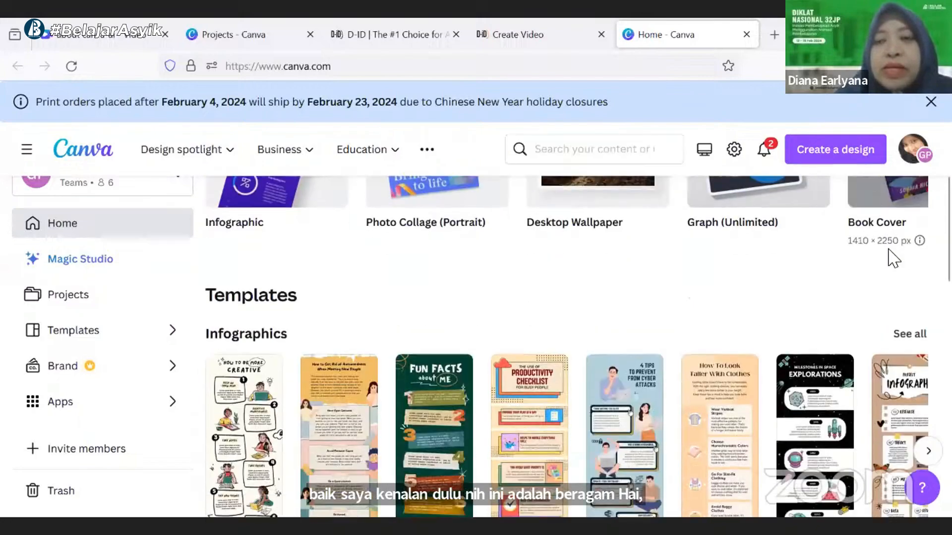
scroll(894, 258, down, 7)
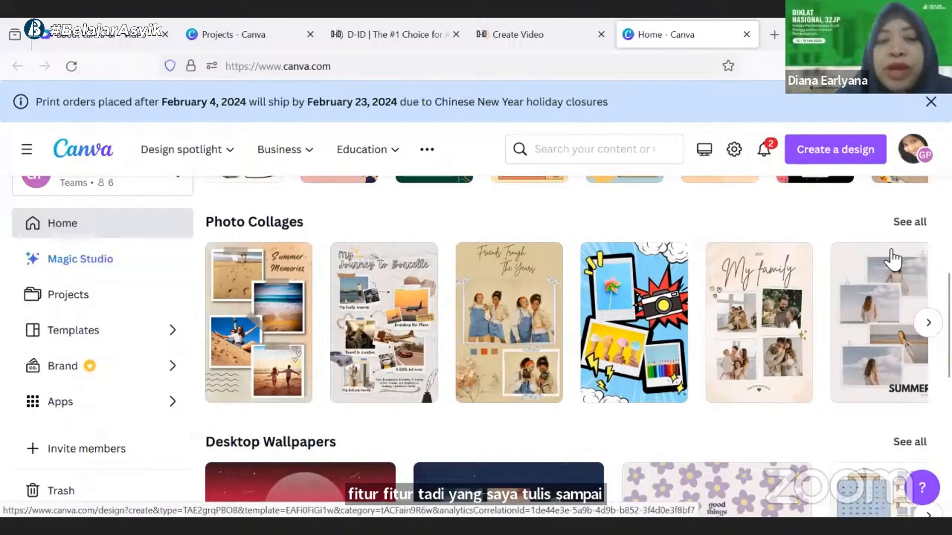
scroll(893, 259, down, 3)
scroll(894, 257, down, 7)
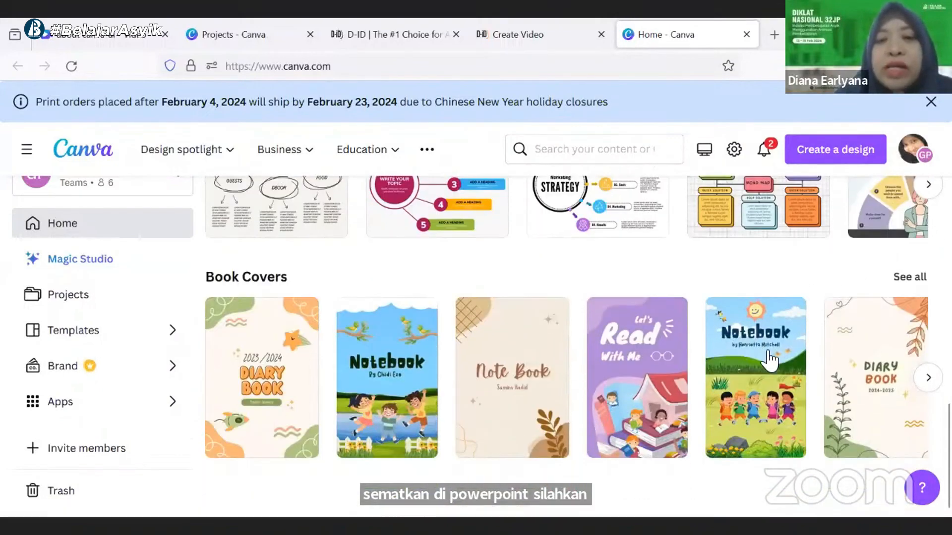
scroll(769, 355, up, 10)
scroll(765, 350, up, 15)
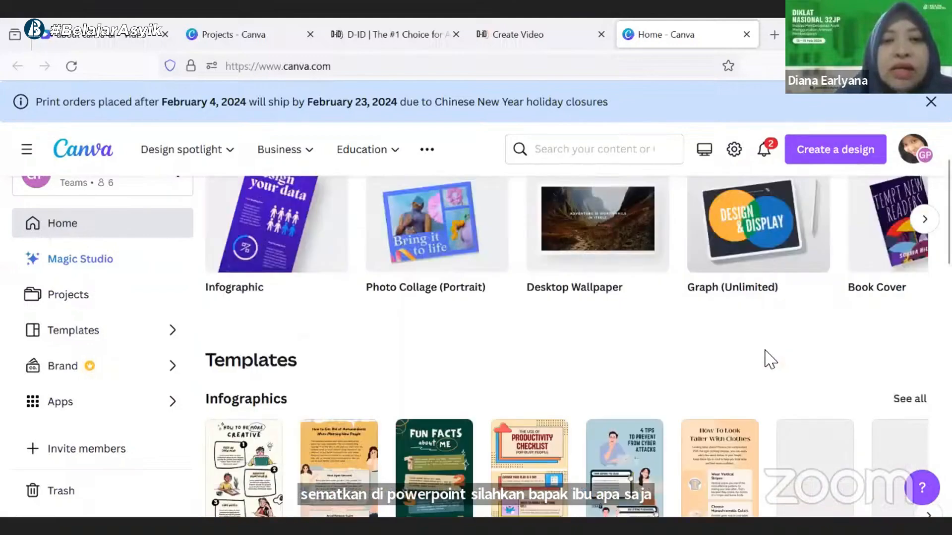
scroll(766, 352, down, 15)
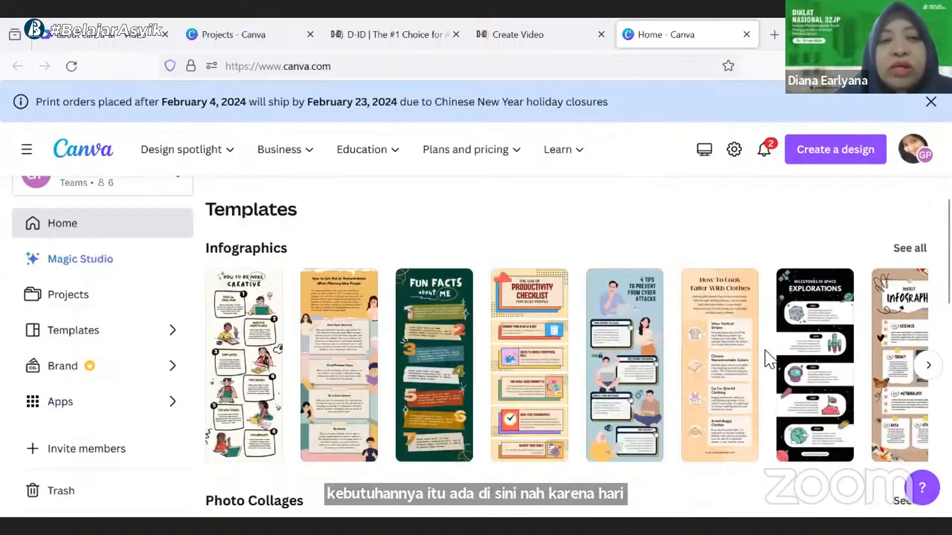
scroll(768, 359, down, 5)
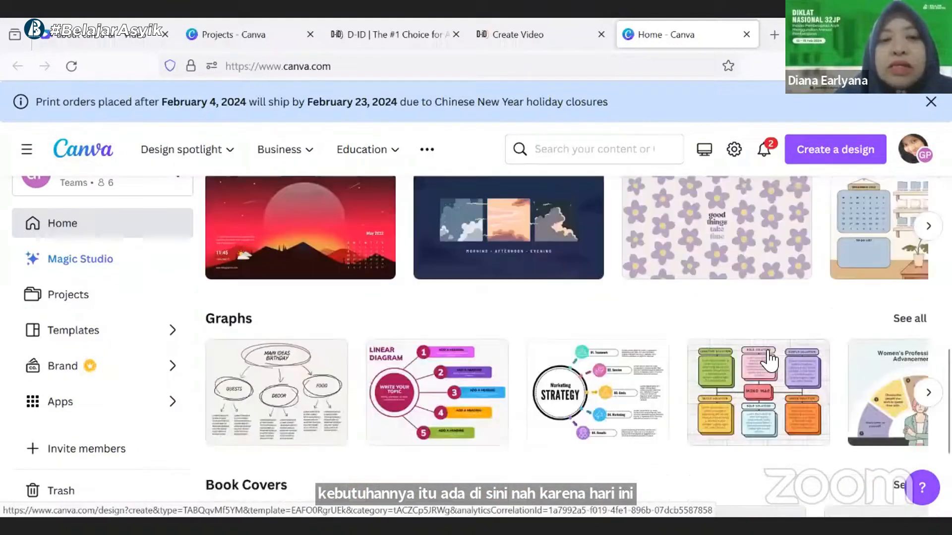
scroll(769, 361, up, 10)
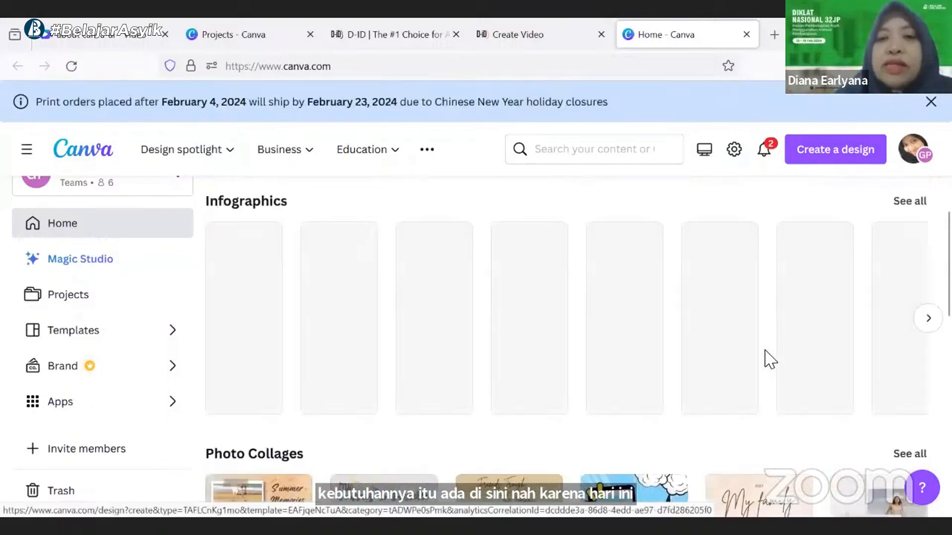
scroll(715, 356, up, 3)
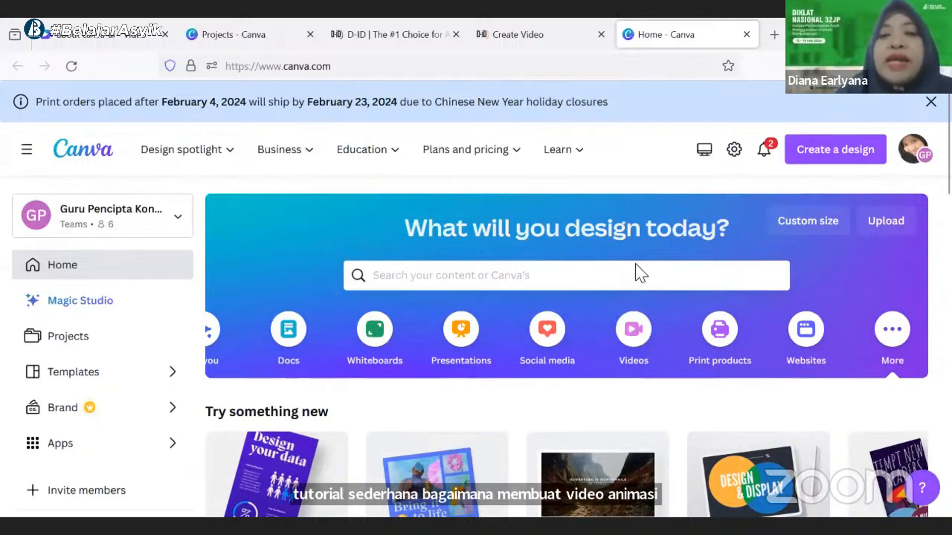
Show the Videos category and examine the video formats and template previews it offers
click(640, 345)
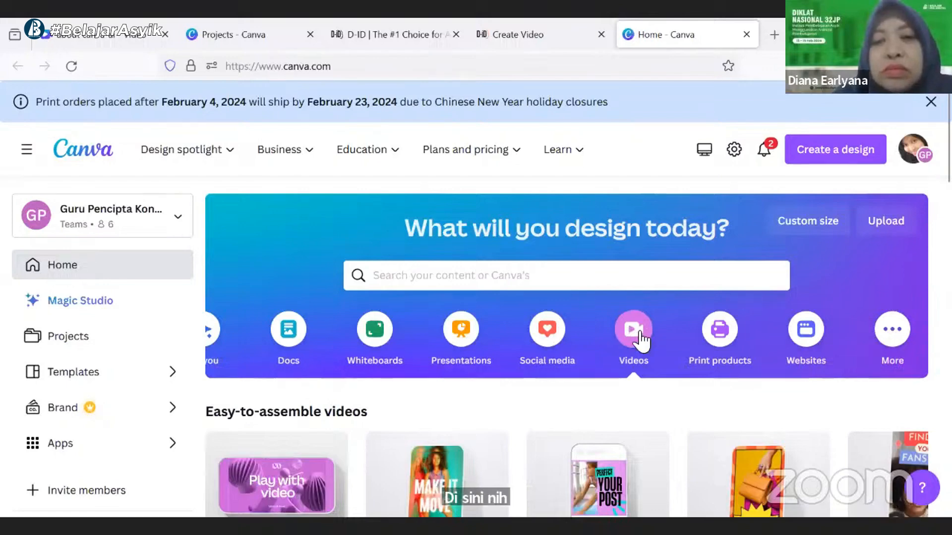
scroll(636, 334, down, 2)
scroll(529, 329, down, 1)
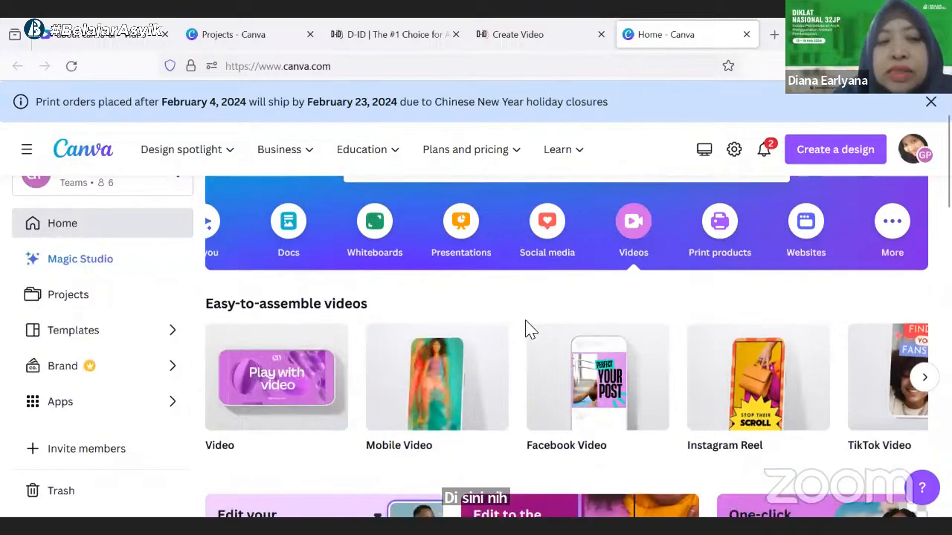
scroll(531, 334, down, 3)
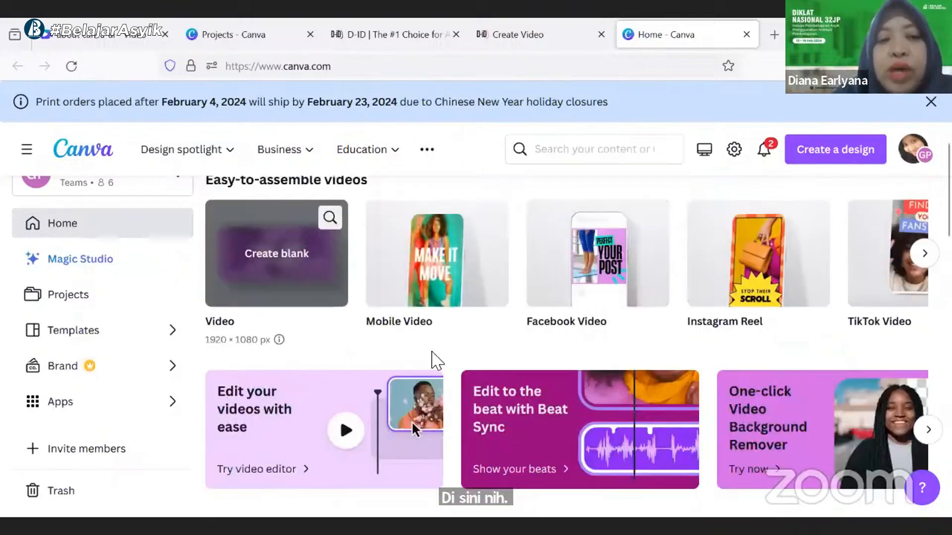
scroll(436, 361, down, 1)
scroll(723, 377, up, 4)
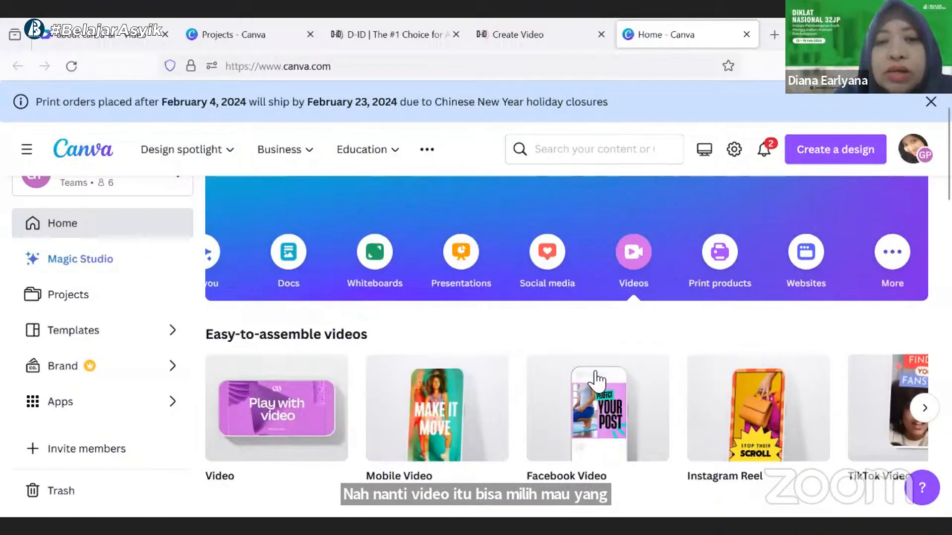
scroll(597, 382, down, 3)
scroll(595, 379, down, 5)
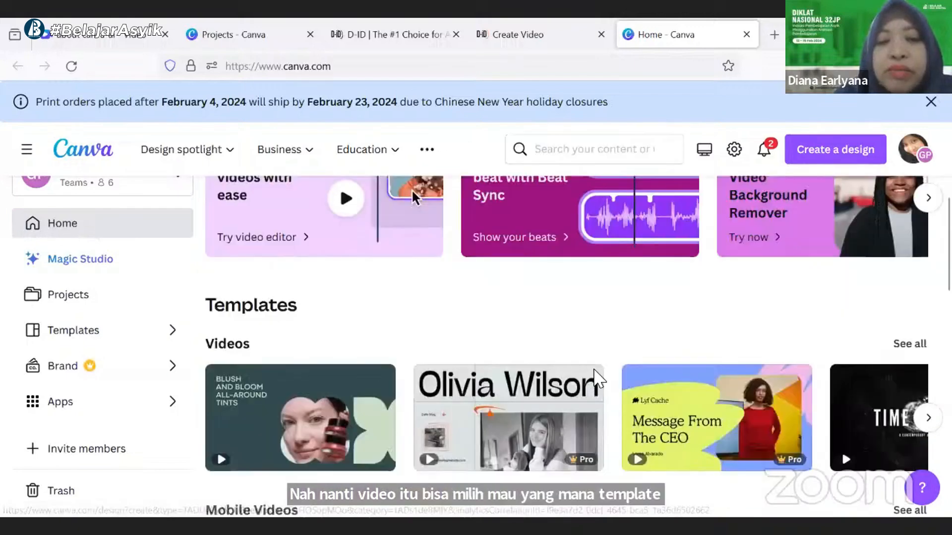
scroll(594, 379, down, 3)
scroll(847, 334, up, 2)
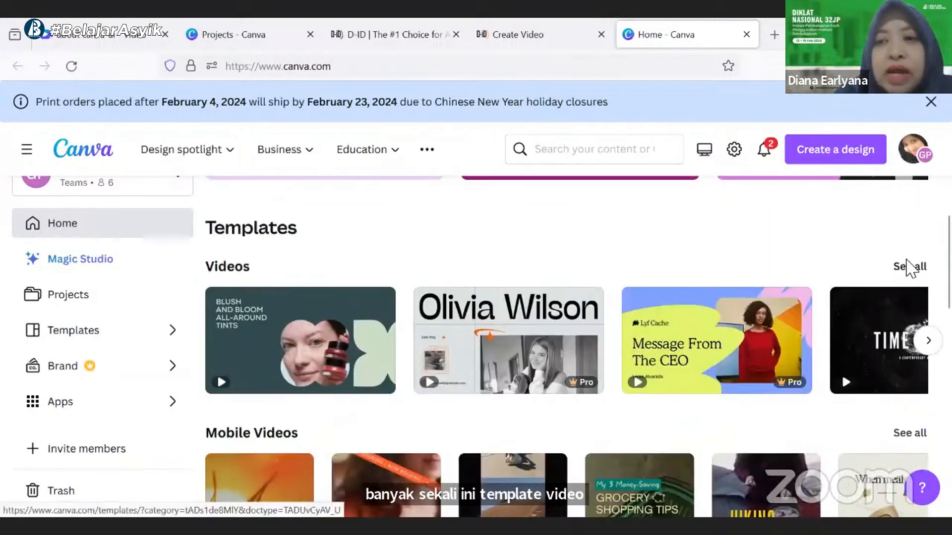
Open the full collection of 16:9 video templates and browse it for design inspiration
click(910, 266)
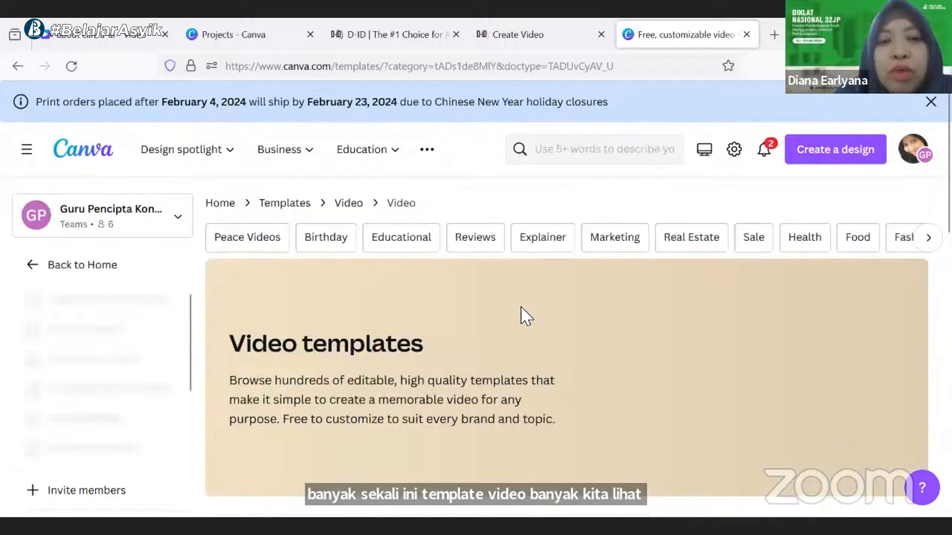
scroll(522, 321, down, 3)
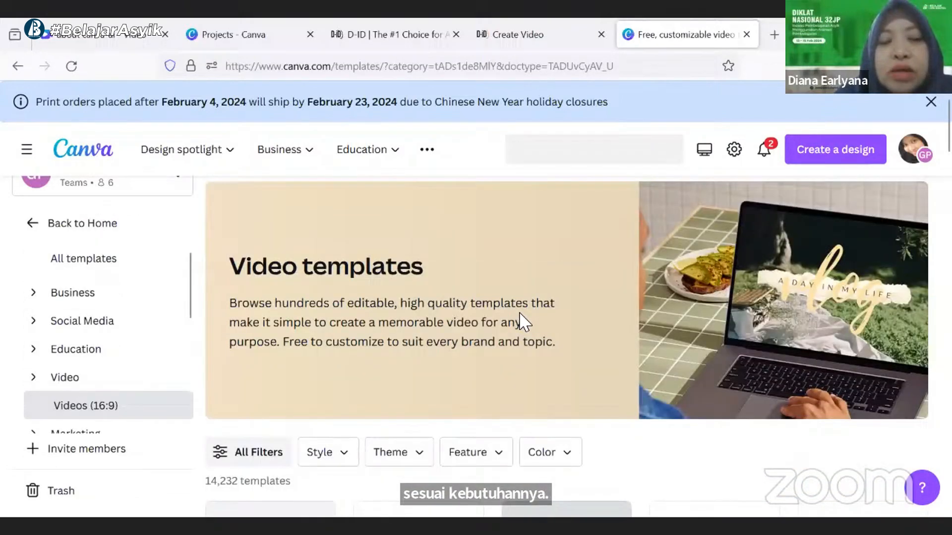
scroll(522, 321, down, 3)
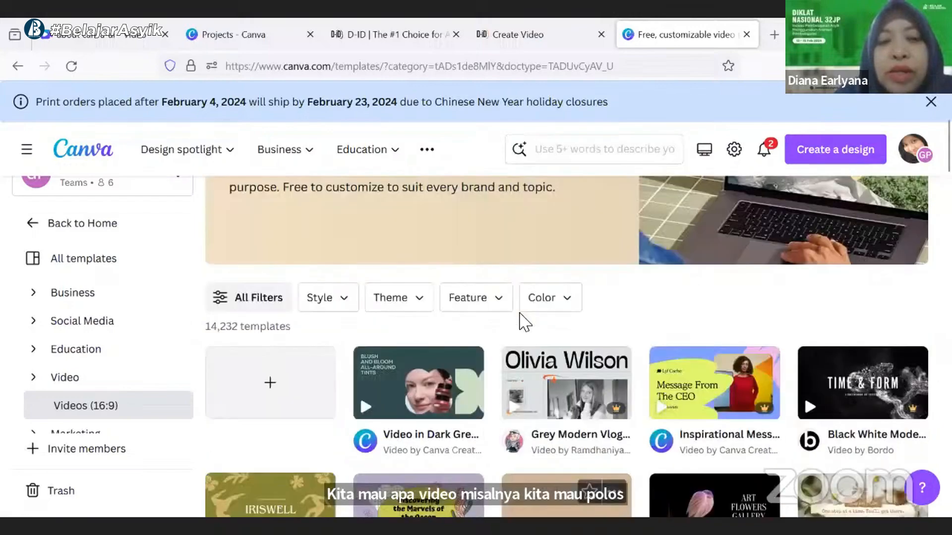
scroll(522, 321, down, 3)
scroll(523, 323, down, 2)
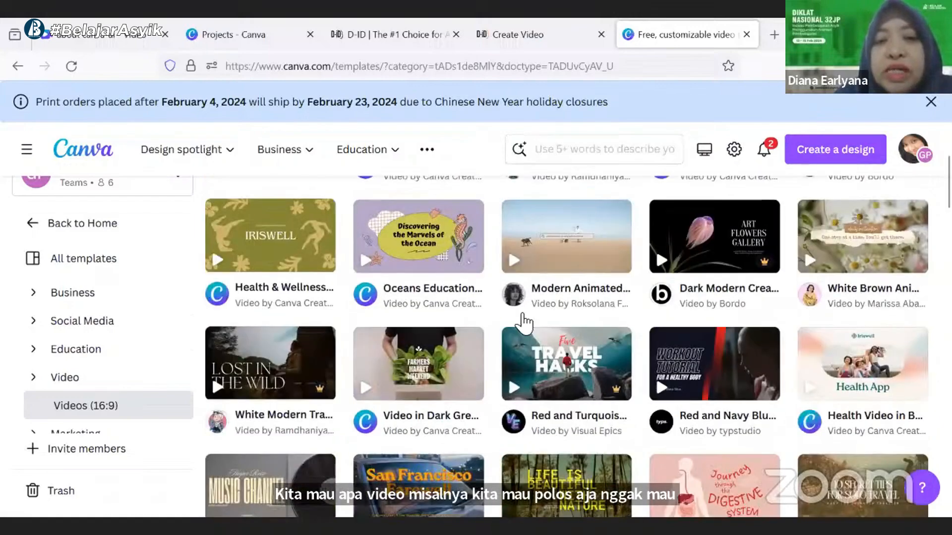
scroll(523, 323, down, 2)
scroll(523, 323, down, 3)
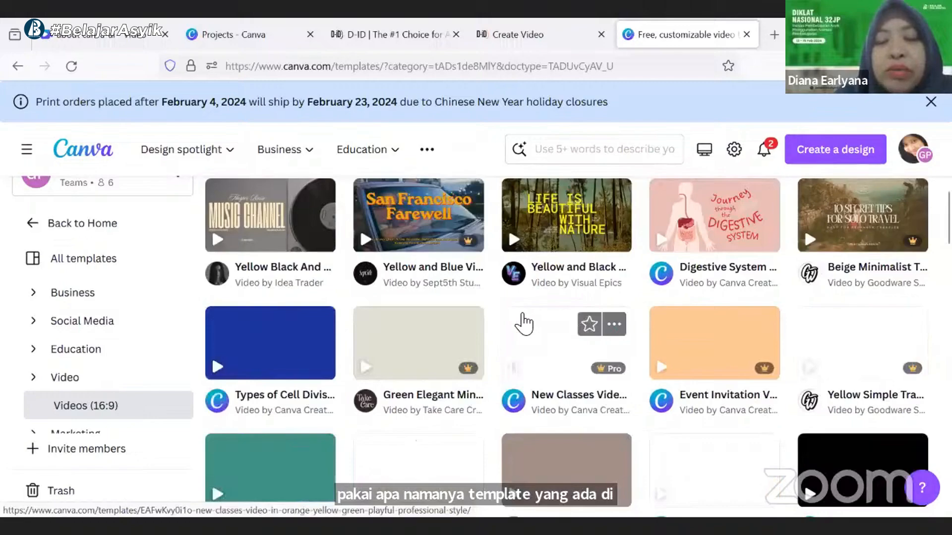
scroll(523, 323, down, 5)
scroll(523, 323, down, 5)
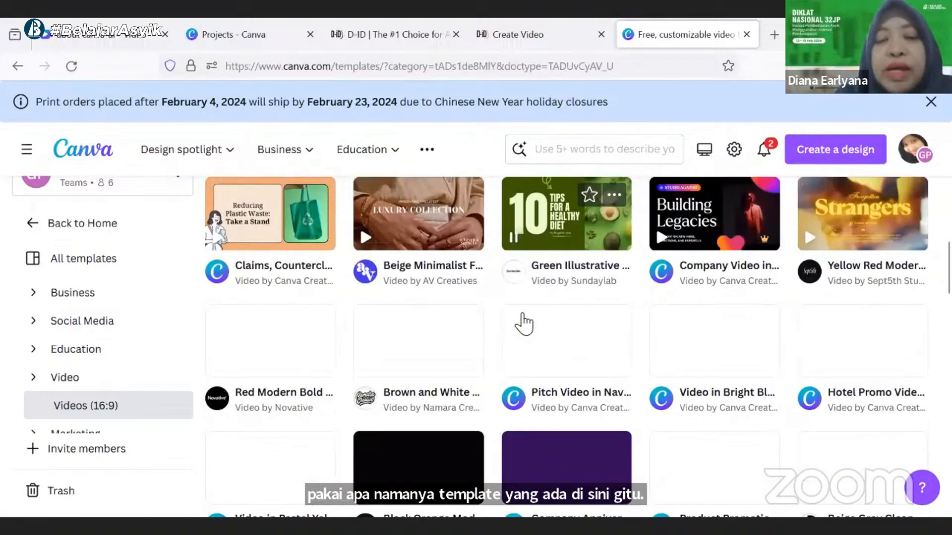
scroll(523, 323, down, 3)
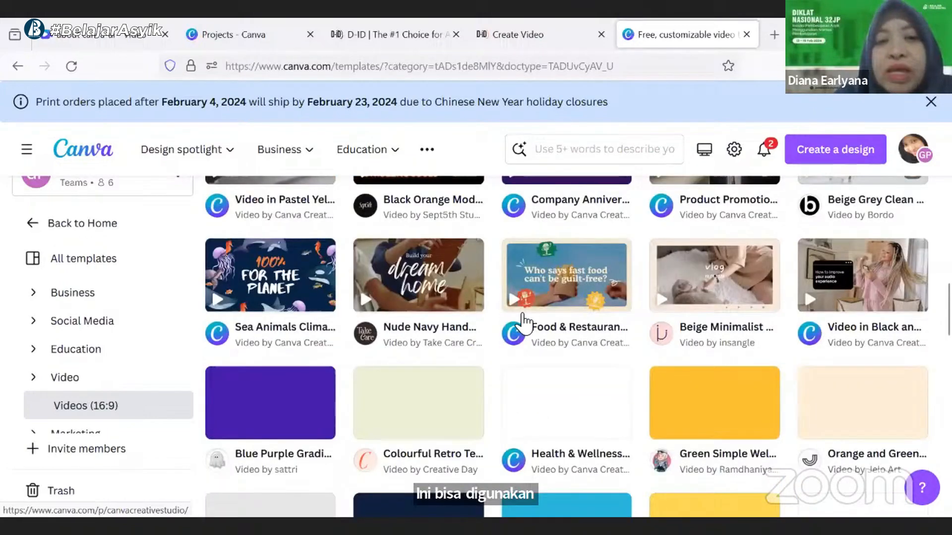
scroll(522, 323, down, 3)
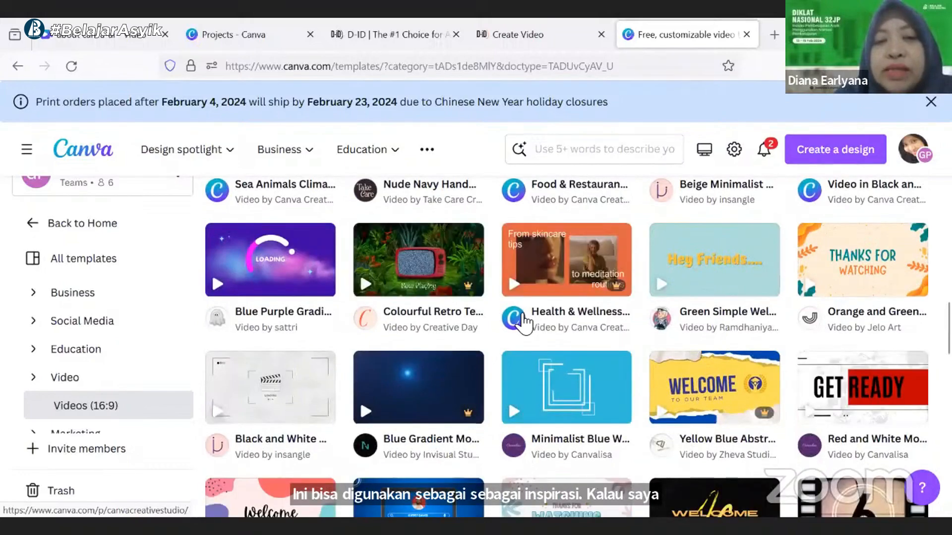
scroll(523, 323, up, 5)
scroll(523, 324, up, 5)
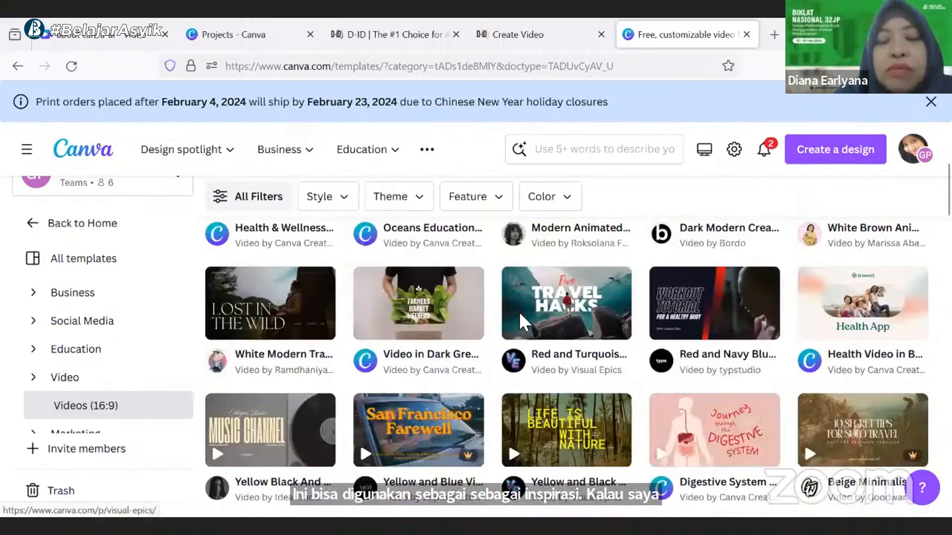
Start a new blank 16:9 video design from the video template collection
scroll(519, 317, up, 5)
scroll(514, 326, down, 3)
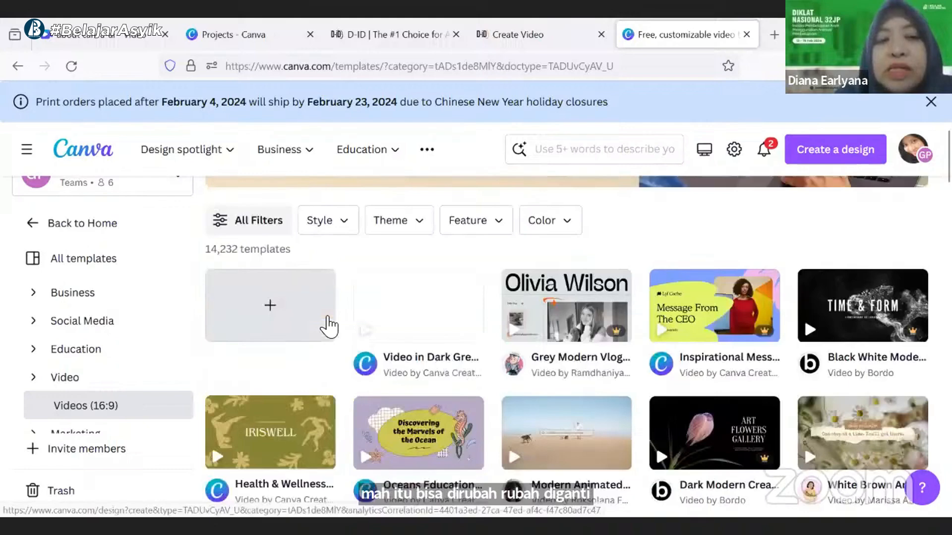
click(329, 327)
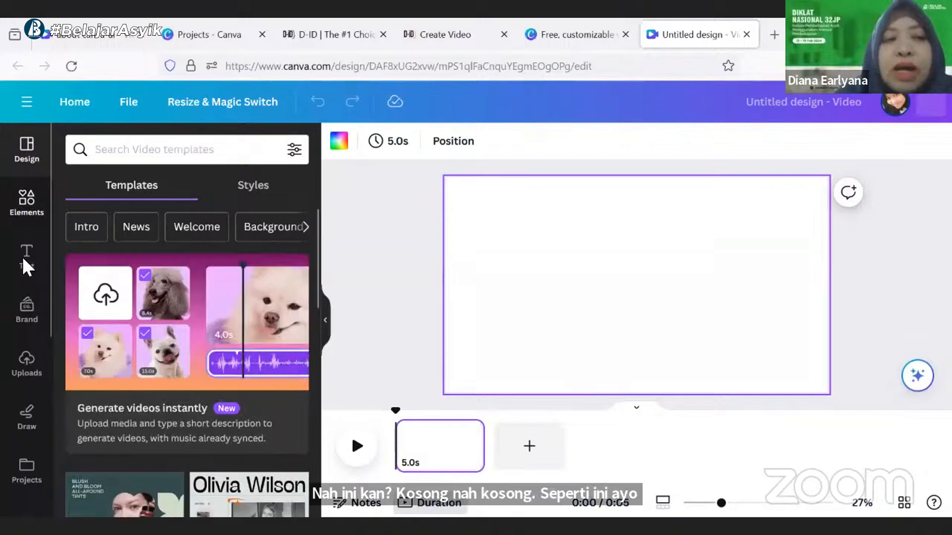
Look through the editor's tool categories, from Design, Elements and Text to Apps, Audio, Videos, Background and Bulk create
scroll(34, 380, down, 4)
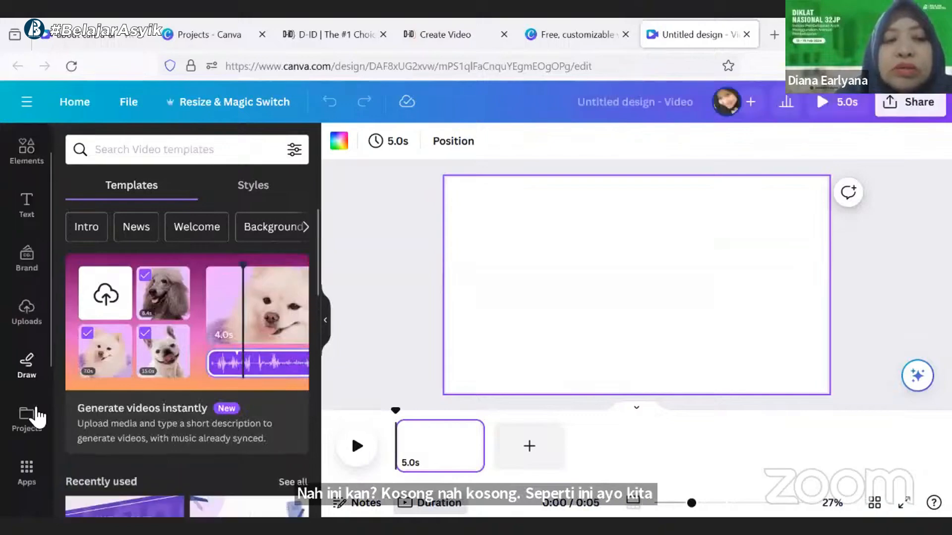
scroll(22, 206, up, 2)
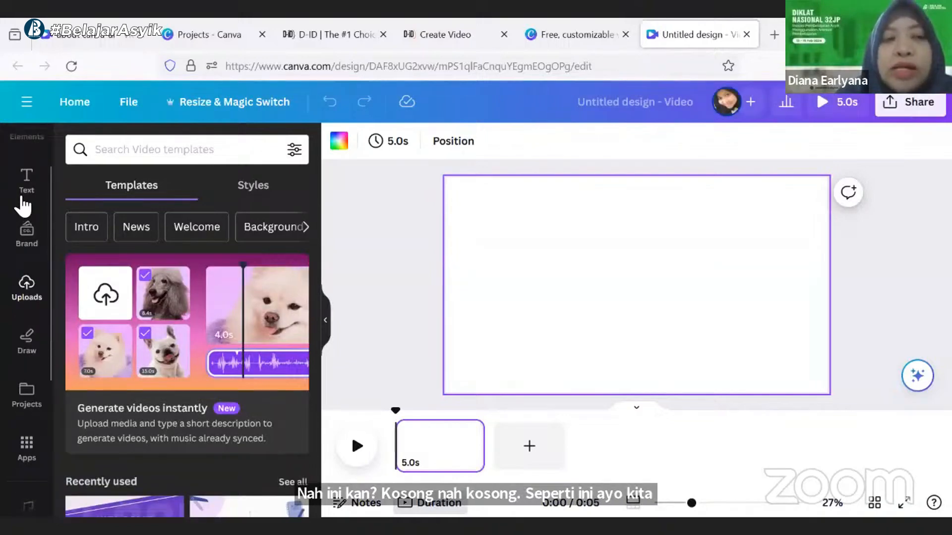
scroll(22, 206, up, 2)
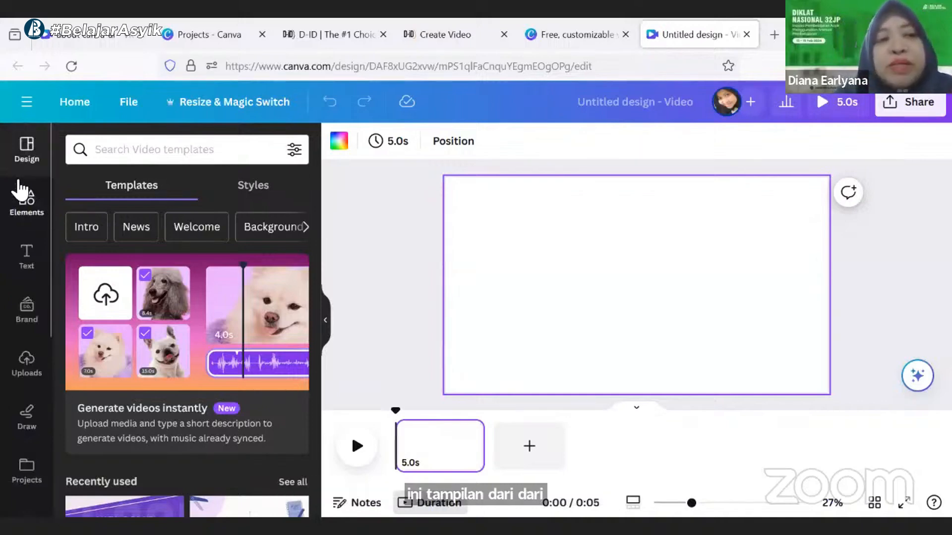
scroll(28, 251, down, 3)
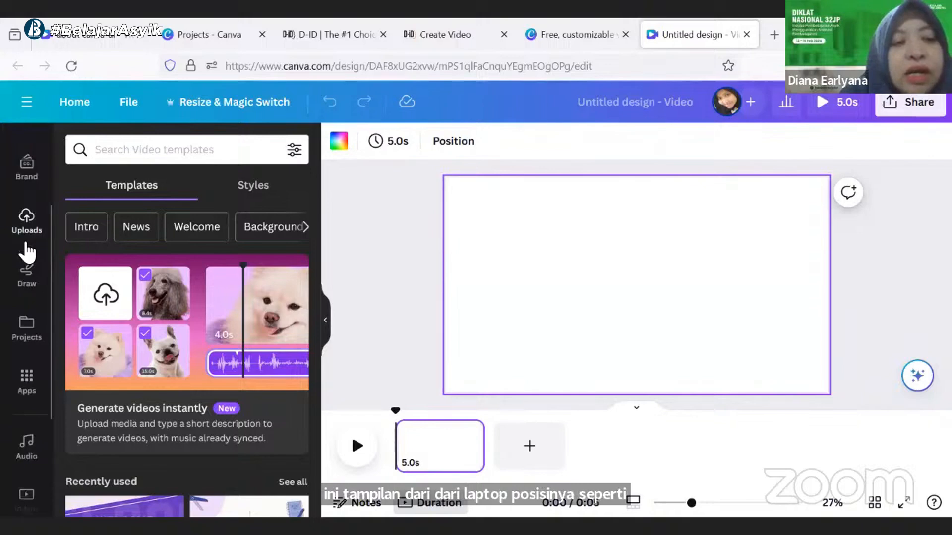
scroll(27, 252, down, 3)
scroll(11, 196, up, 3)
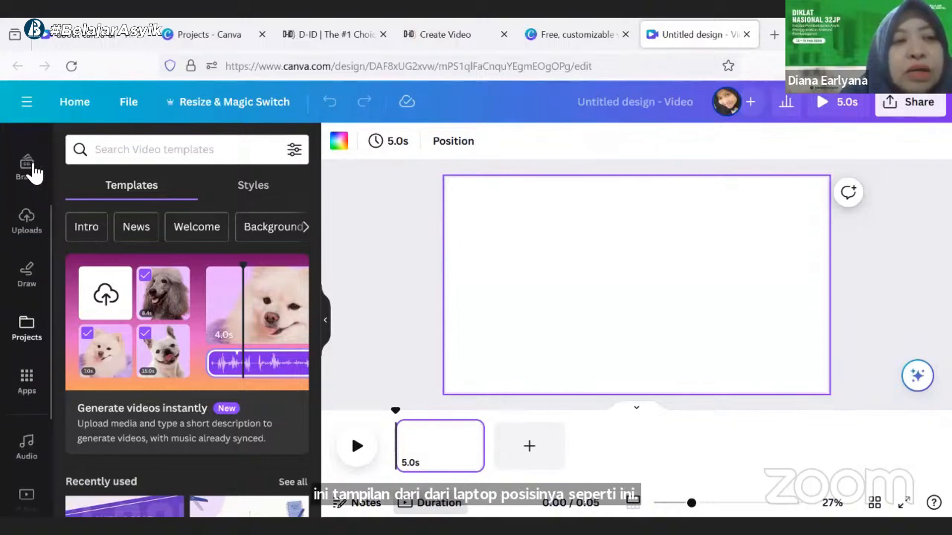
scroll(30, 163, up, 3)
scroll(21, 238, down, 1)
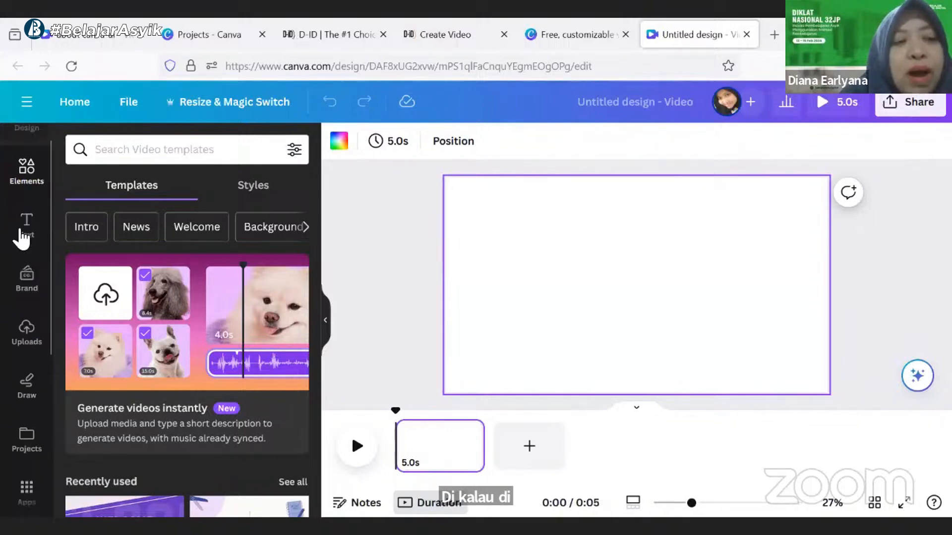
scroll(20, 239, down, 5)
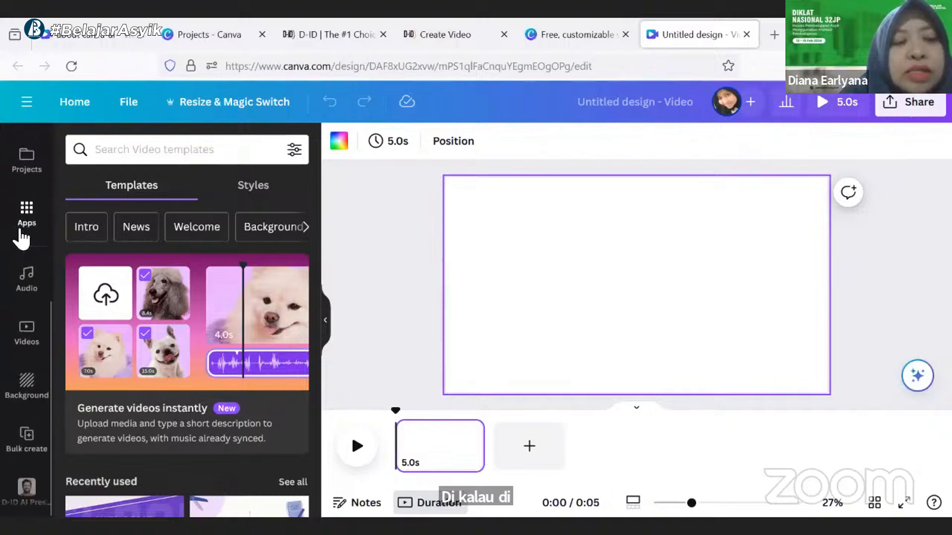
Show the available backgrounds and look through the landscape, pattern, gradient, abstract, food, texture, flower and nature groups
click(23, 385)
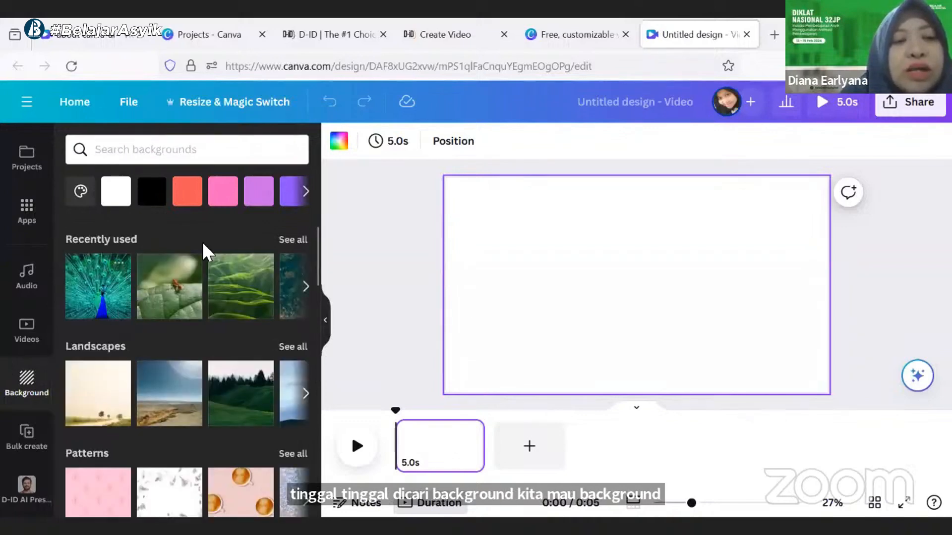
scroll(207, 316, down, 1)
scroll(207, 317, up, 1)
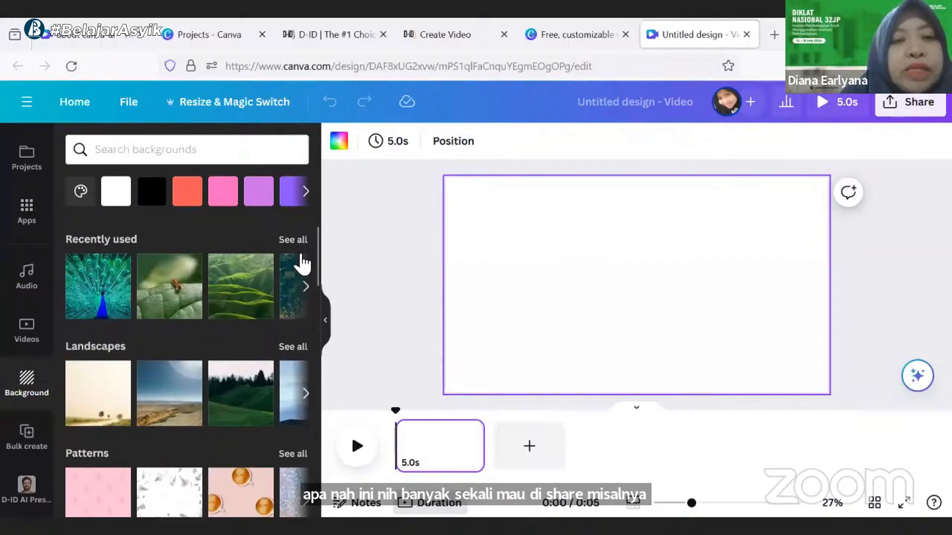
scroll(300, 317, down, 1)
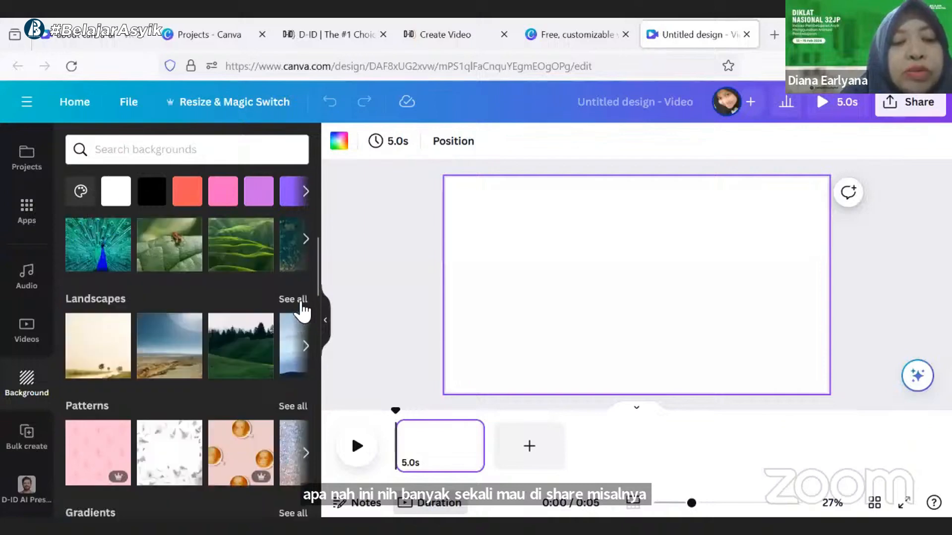
scroll(300, 311, down, 2)
scroll(301, 313, down, 3)
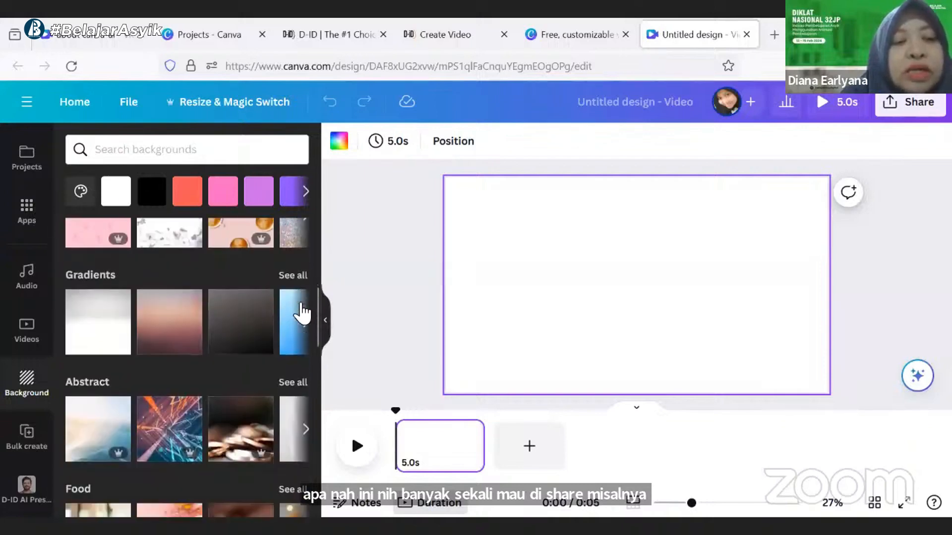
scroll(301, 312, down, 2)
scroll(301, 312, down, 3)
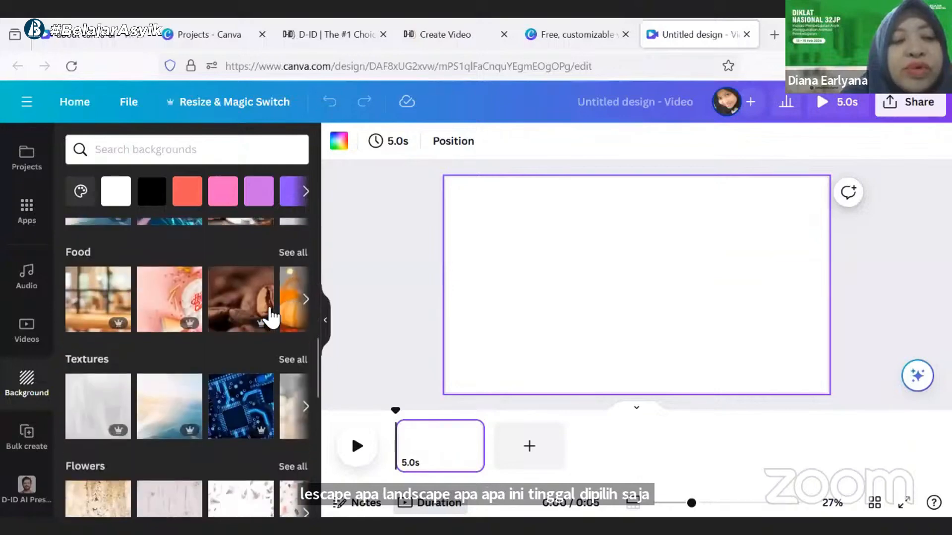
scroll(203, 312, down, 2)
scroll(203, 312, down, 5)
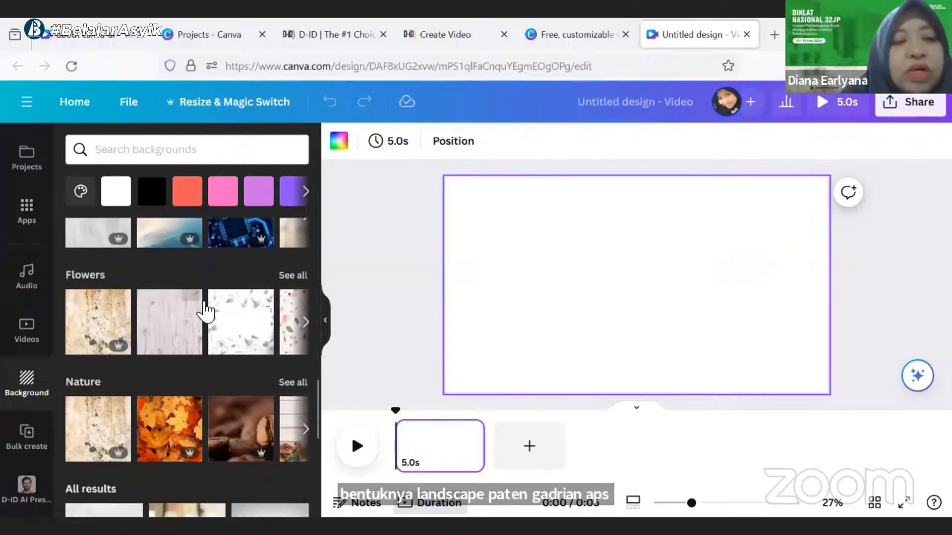
scroll(203, 305, down, 8)
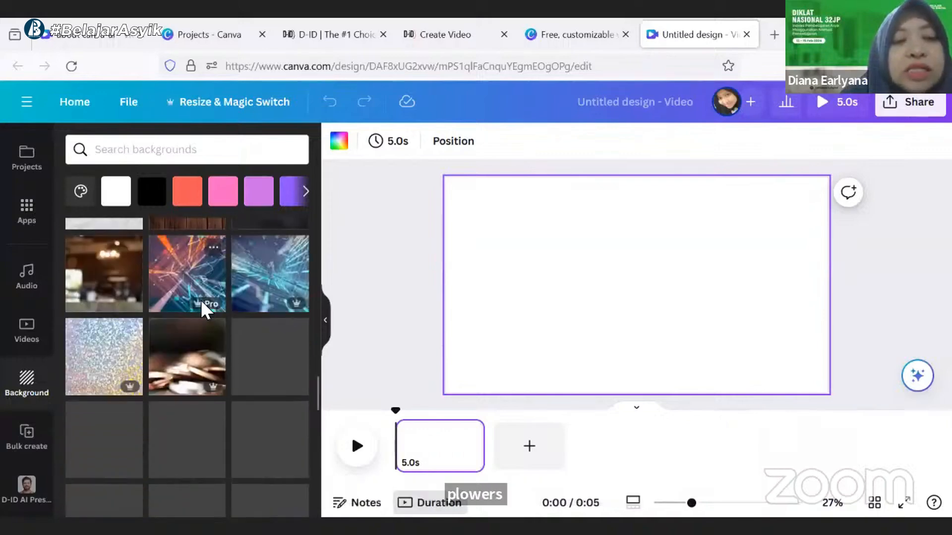
scroll(203, 304, down, 3)
scroll(204, 313, down, 2)
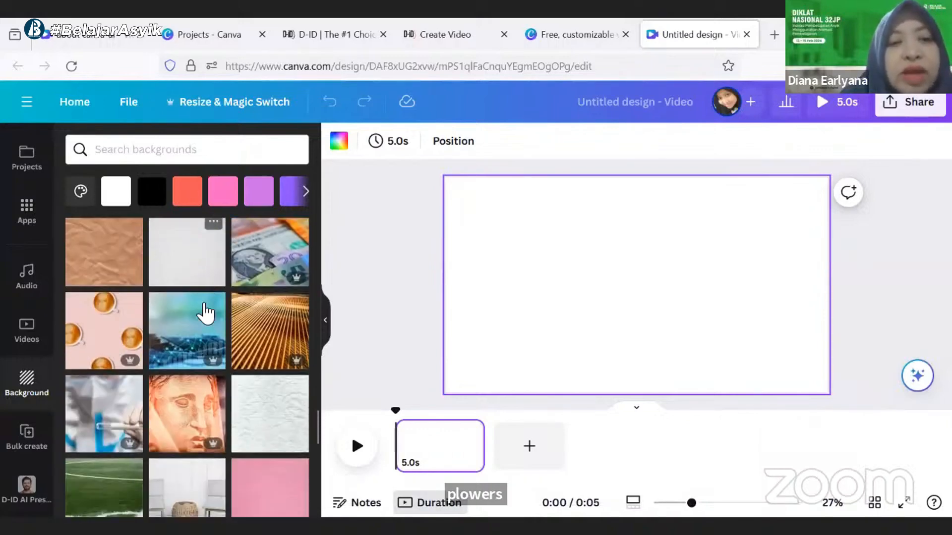
scroll(189, 297, up, 2)
Search the backgrounds for "school classroom" and look through the results
click(129, 149)
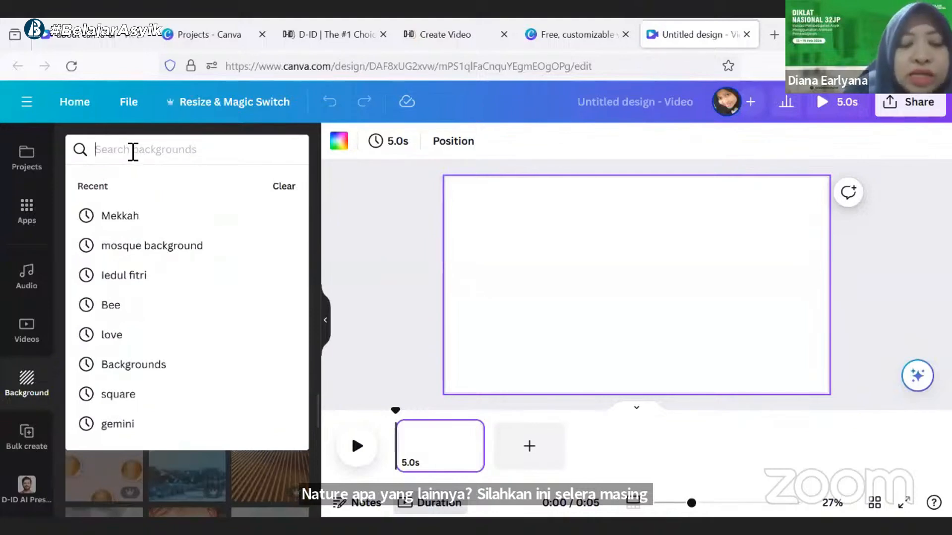
text(cla)
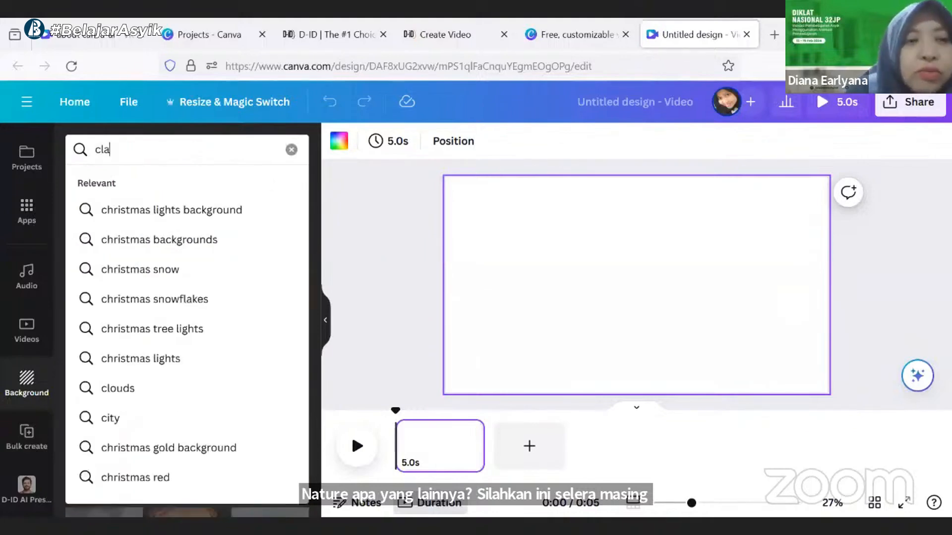
text(ssr)
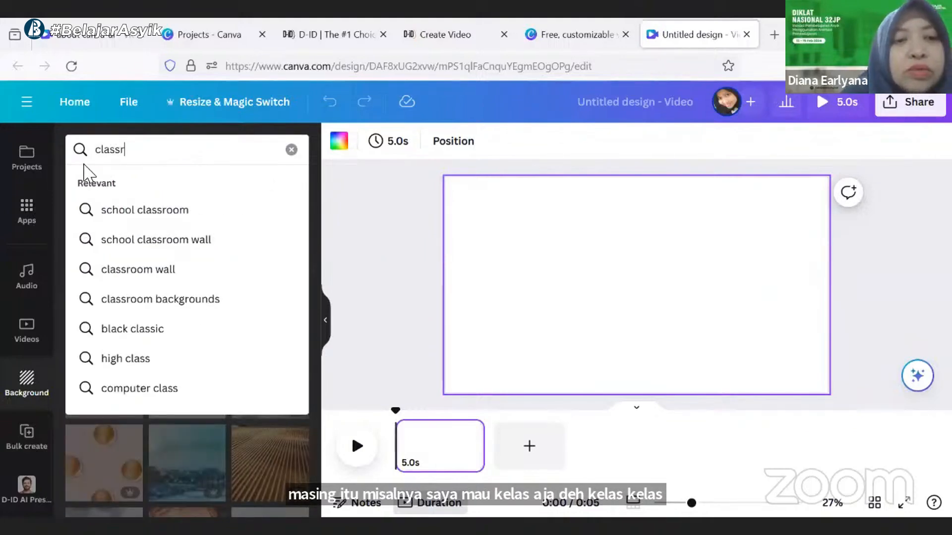
click(155, 210)
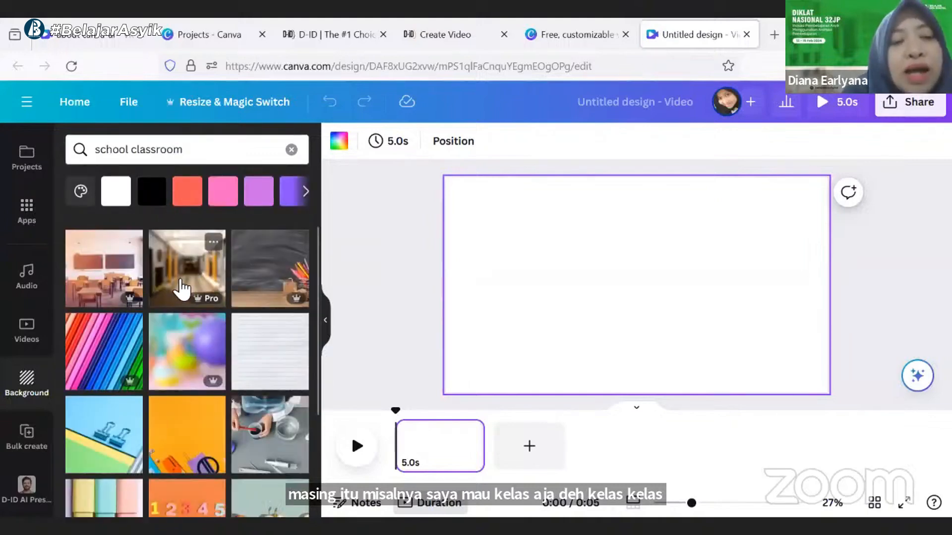
scroll(196, 335, down, 3)
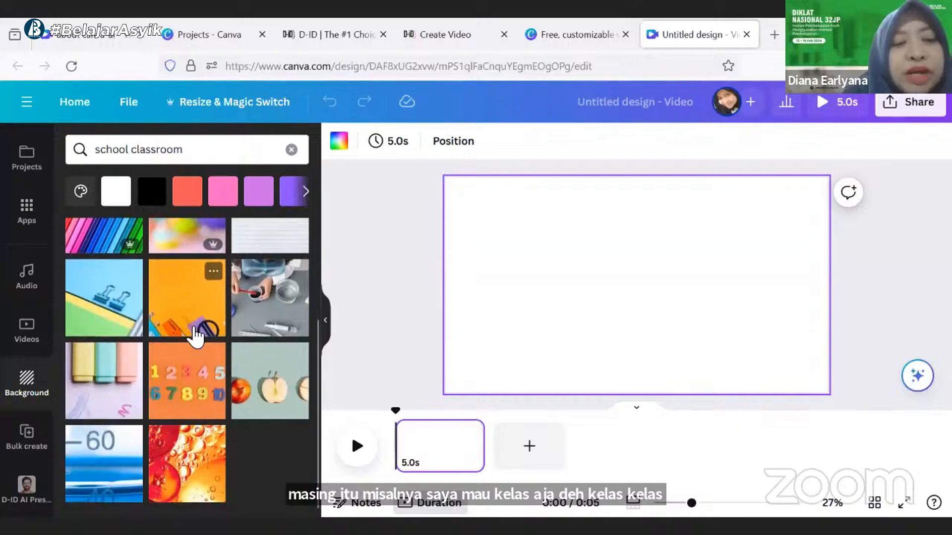
scroll(196, 336, up, 3)
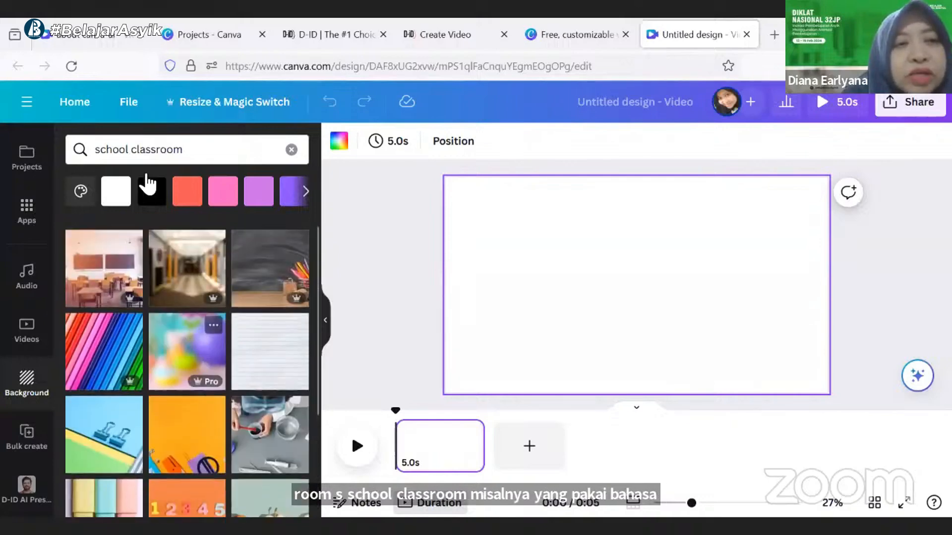
Shorten the background search to "classroom", try the photo with desks and chalkboards on the page, and delete it again
click(133, 151)
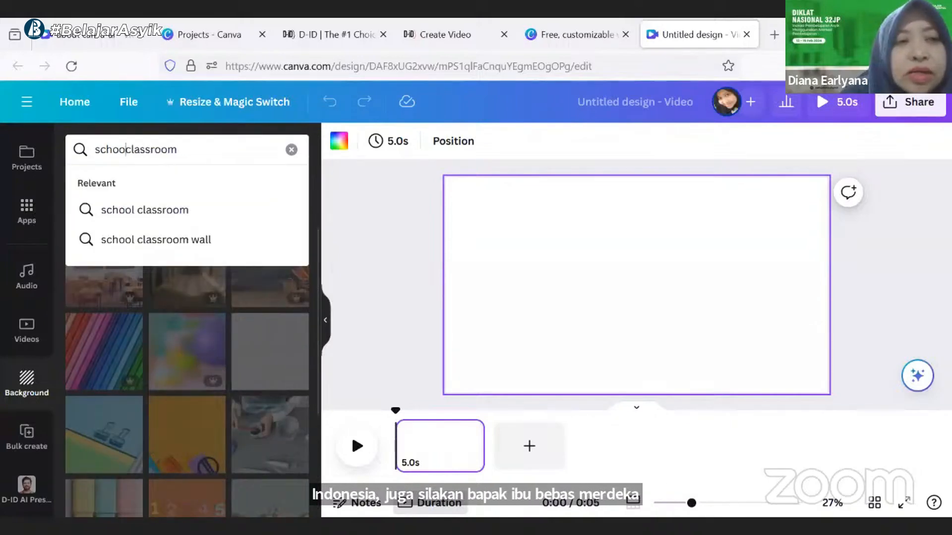
key(BackSpace)
key(BackSpace)
key(BackSpace)
key(Return)
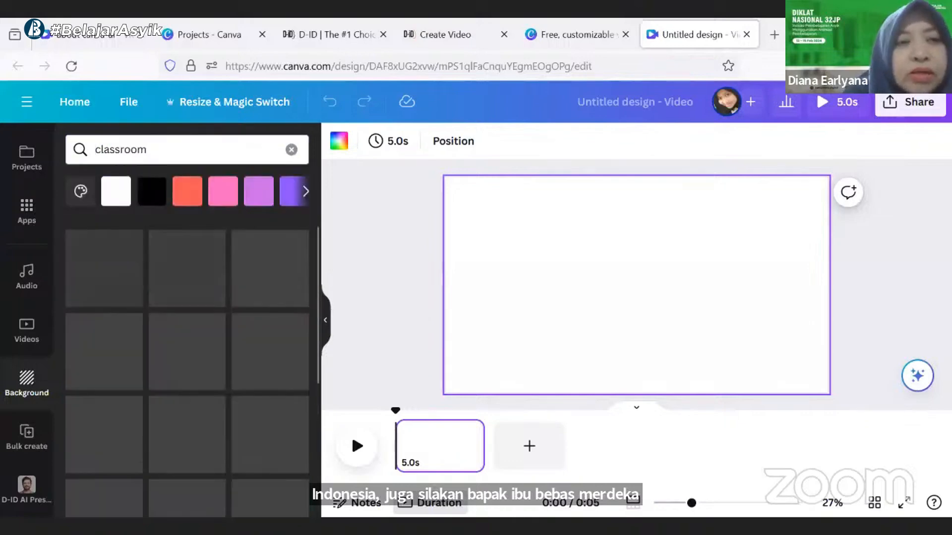
click(97, 277)
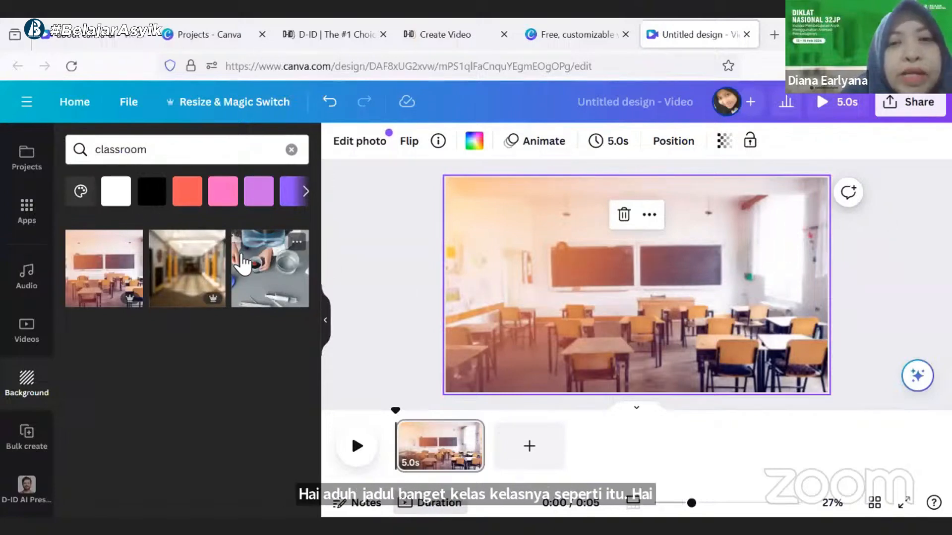
click(624, 215)
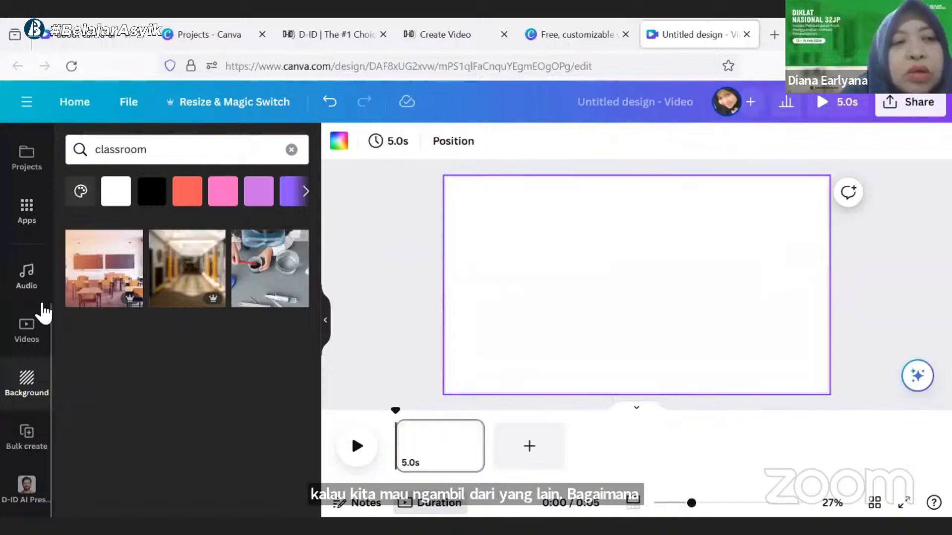
Show the uploaded images and start uploading a file from the computer
drag(48, 311, 53, 131)
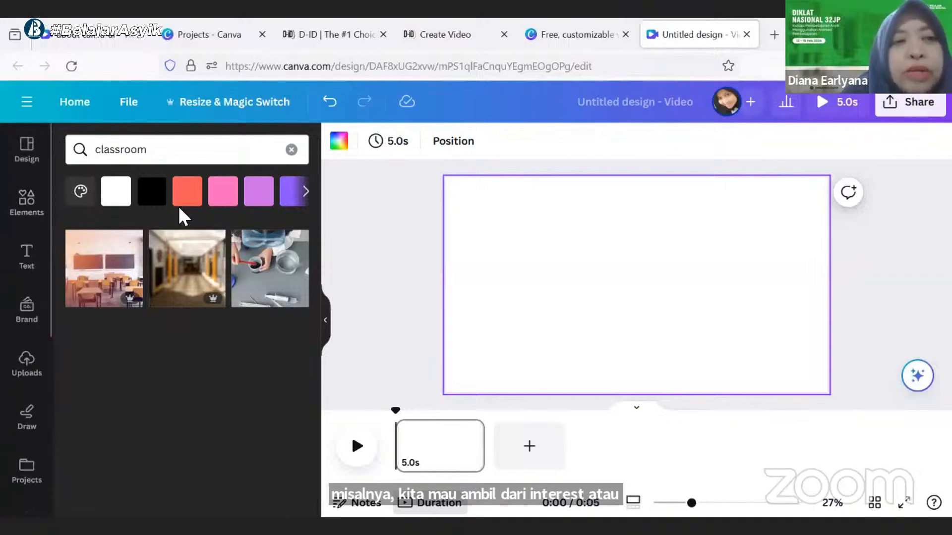
scroll(10, 291, down, 2)
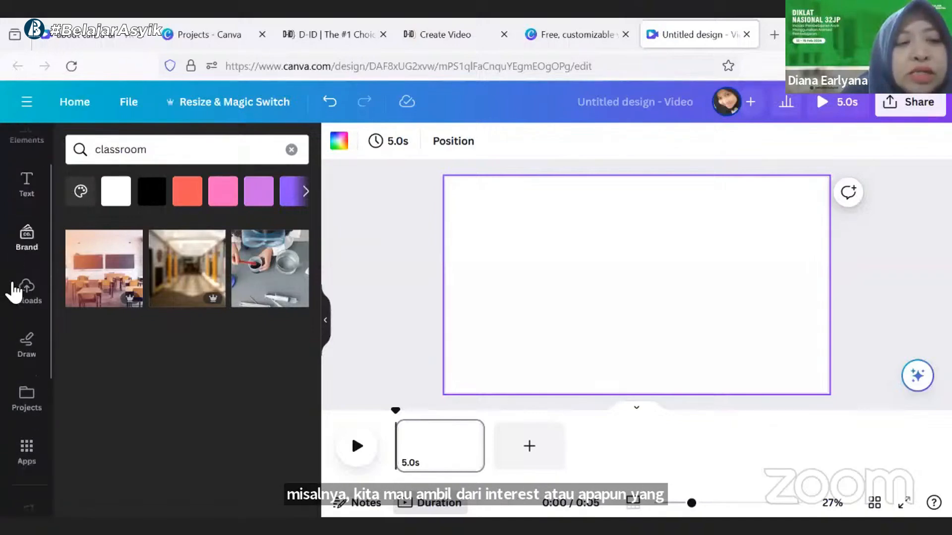
click(25, 278)
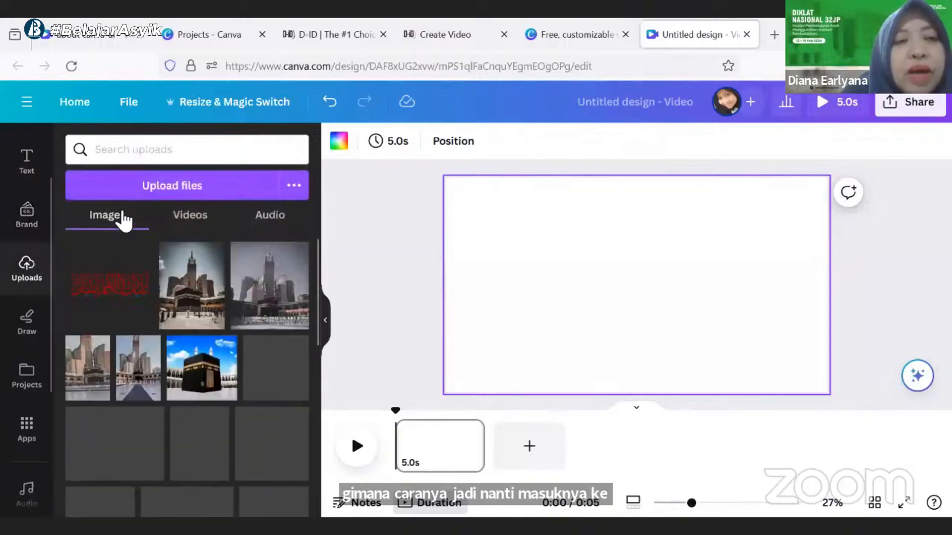
click(161, 189)
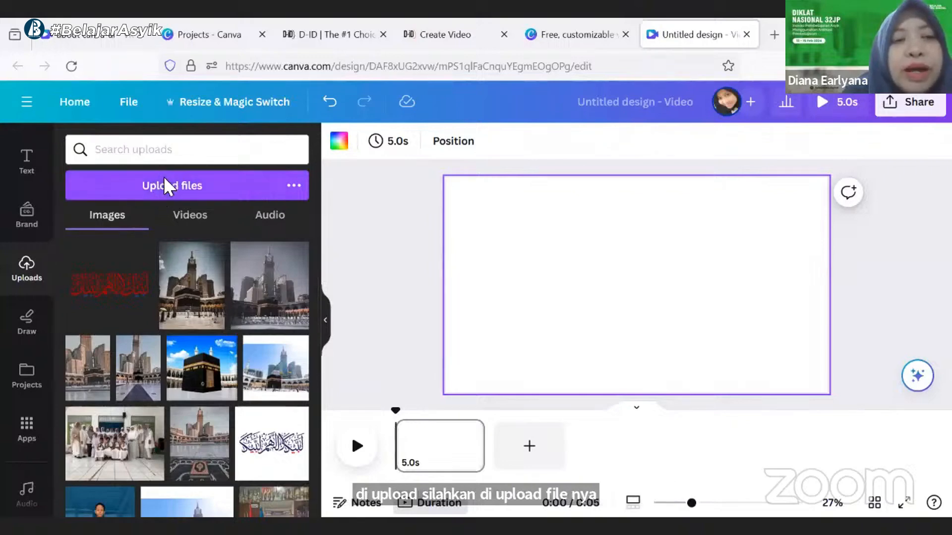
Browse to the KOLEKSI GAMBAR folder on the DATA (D:) drive in the file picker
scroll(74, 273, down, 3)
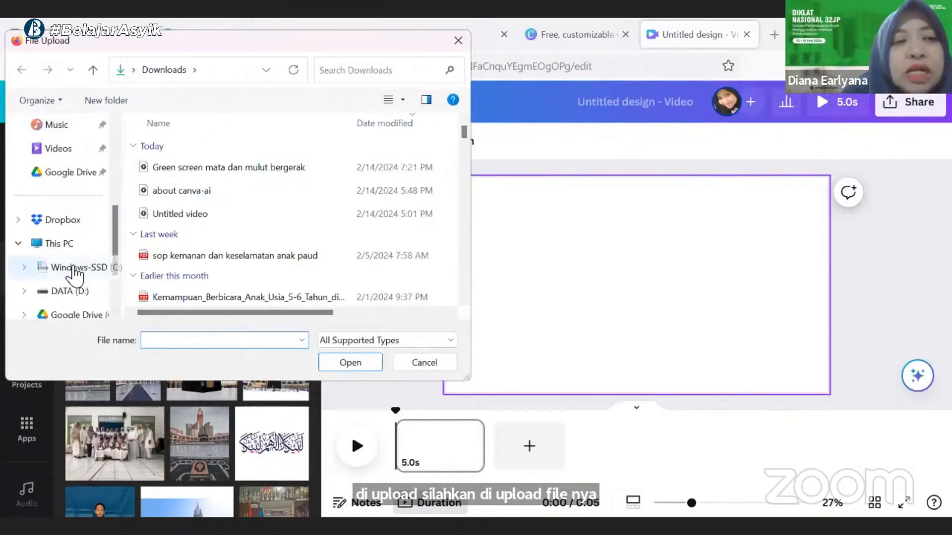
click(52, 220)
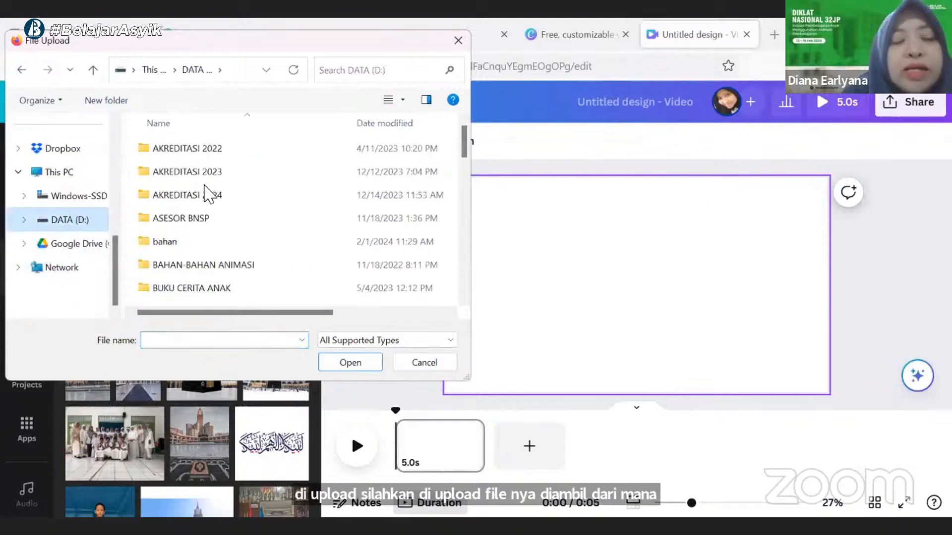
scroll(218, 193, down, 1)
scroll(228, 194, down, 1)
scroll(221, 213, down, 2)
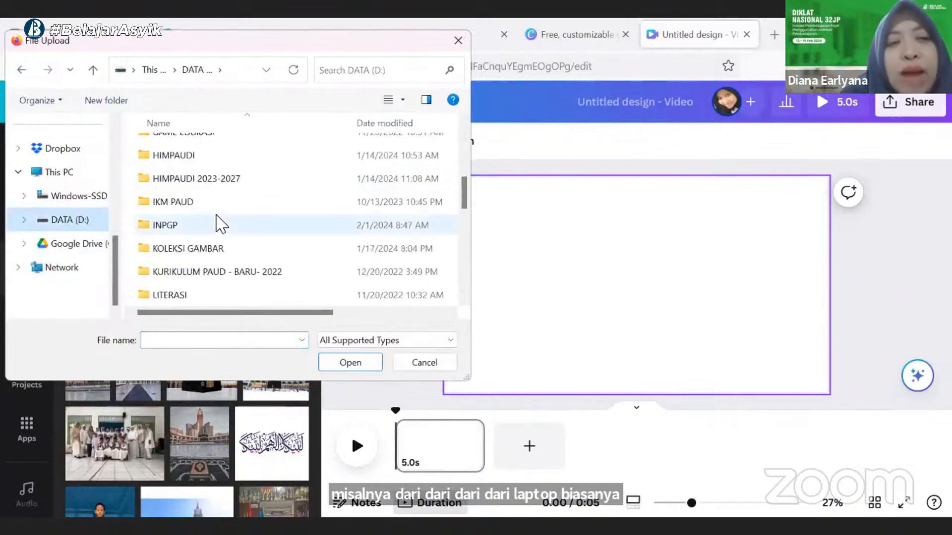
scroll(218, 223, down, 2)
scroll(218, 223, up, 2)
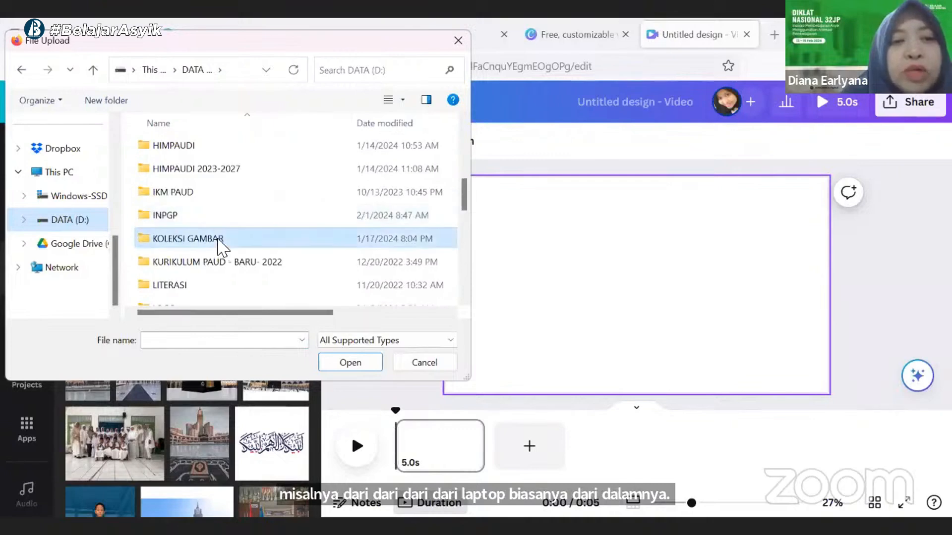
double_click(220, 248)
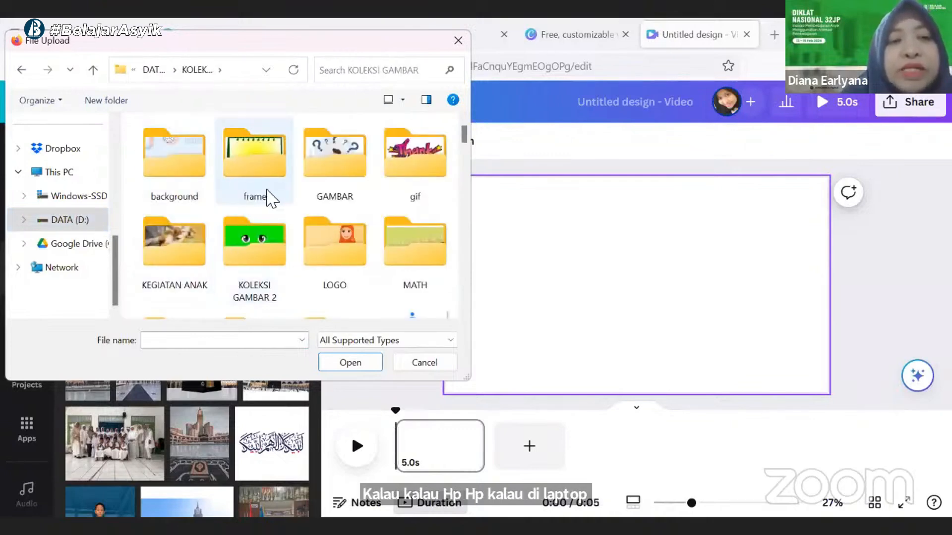
Look through the images in the background folder and close the file picker without uploading anything
double_click(200, 187)
scroll(320, 229, down, 2)
scroll(321, 229, down, 4)
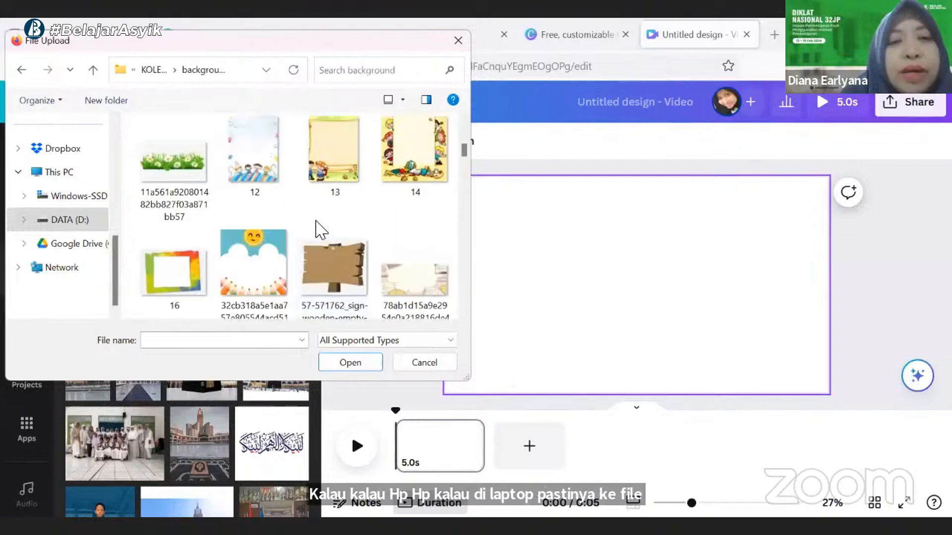
scroll(321, 229, up, 2)
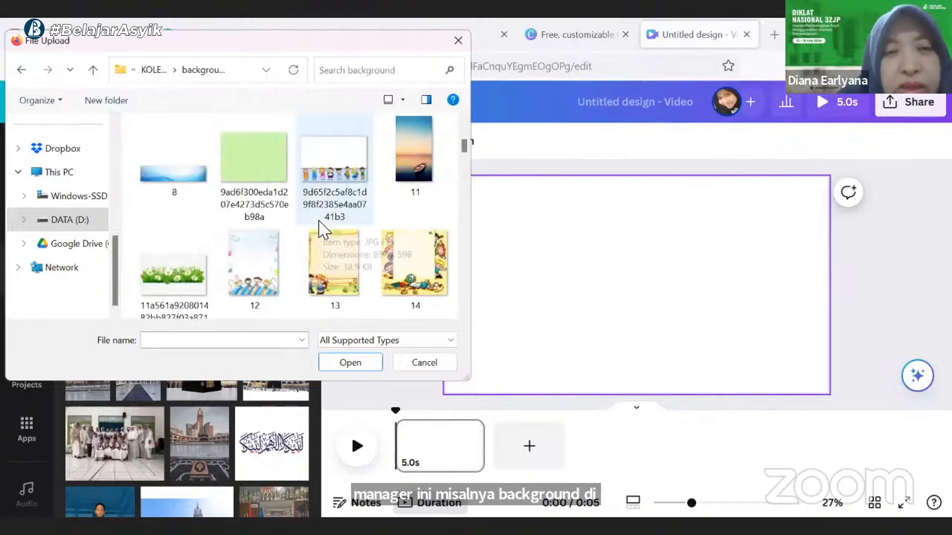
scroll(321, 229, down, 4)
scroll(320, 229, down, 8)
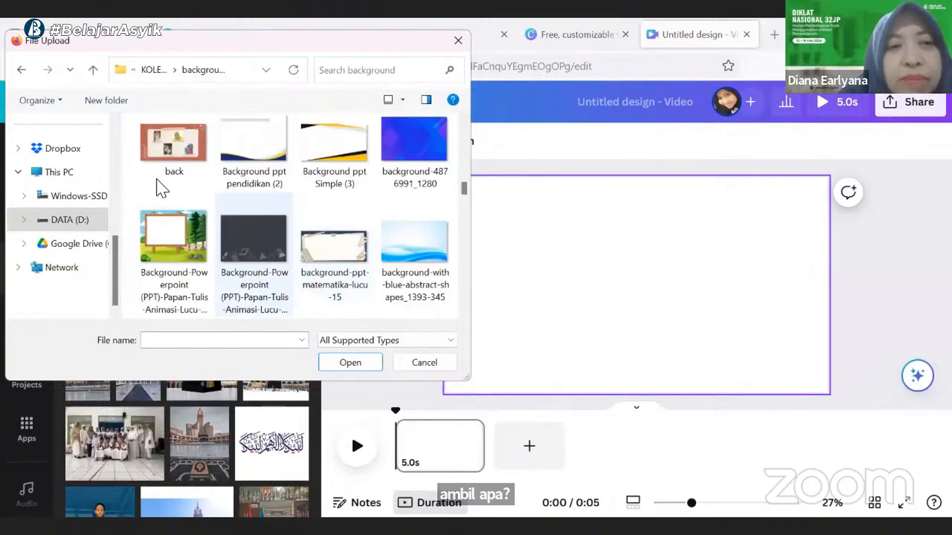
scroll(277, 240, down, 3)
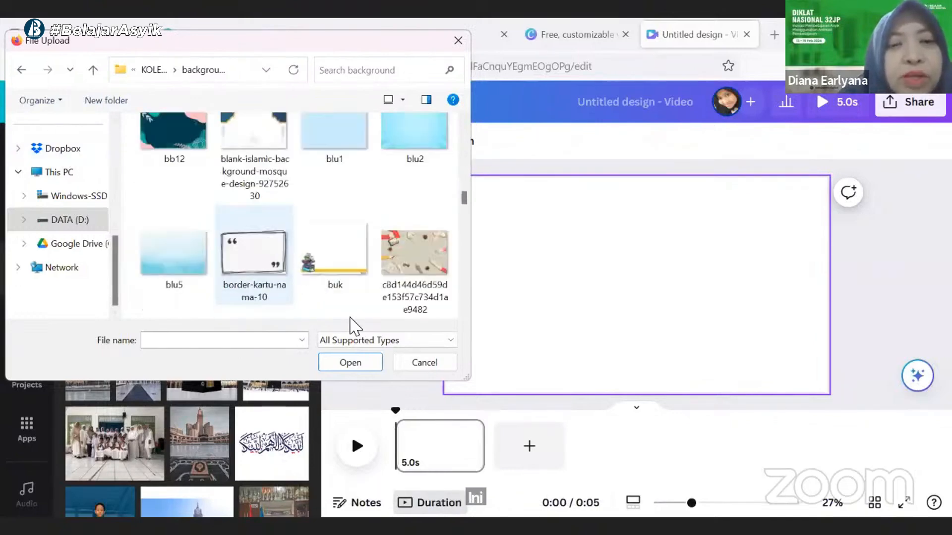
click(427, 365)
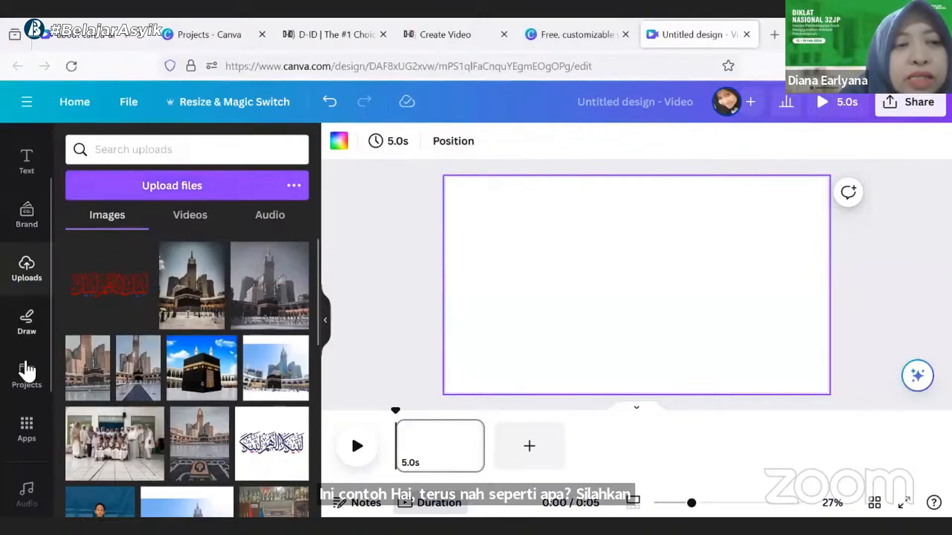
Show the design elements and check the recent searches offered for them
scroll(30, 379, down, 2)
scroll(30, 378, down, 2)
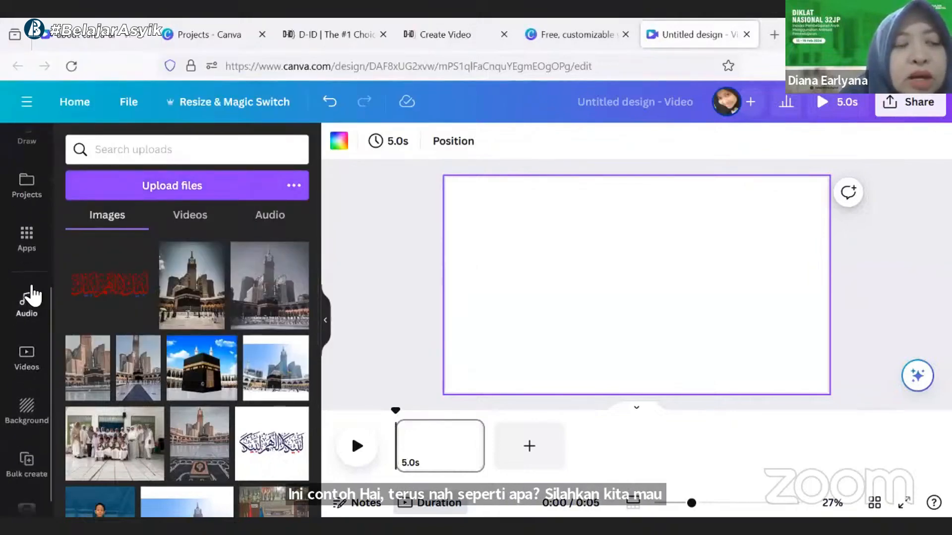
scroll(34, 258, up, 3)
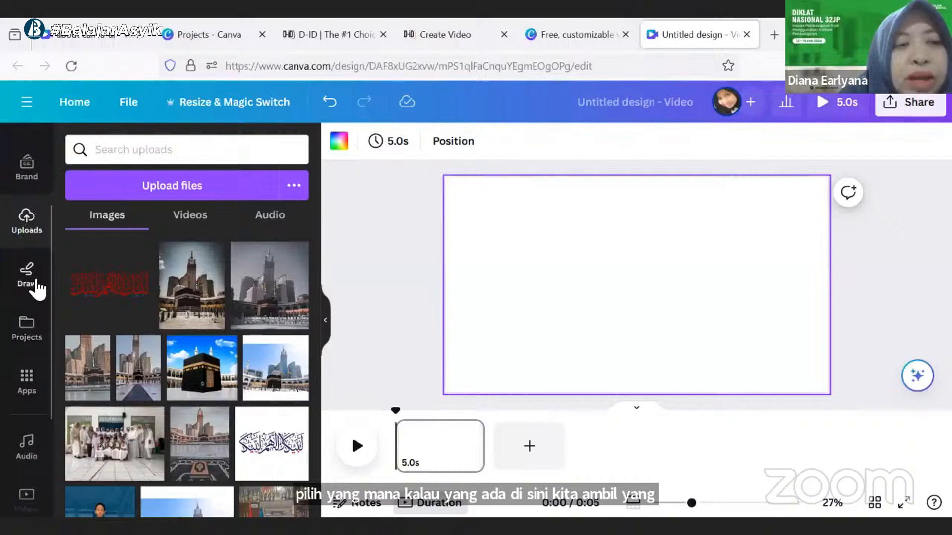
scroll(30, 258, up, 3)
click(27, 212)
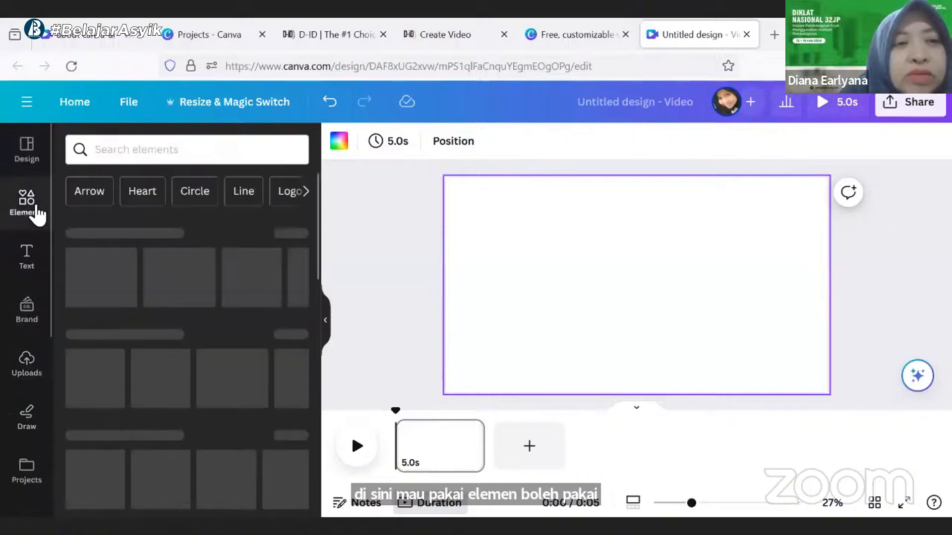
click(130, 150)
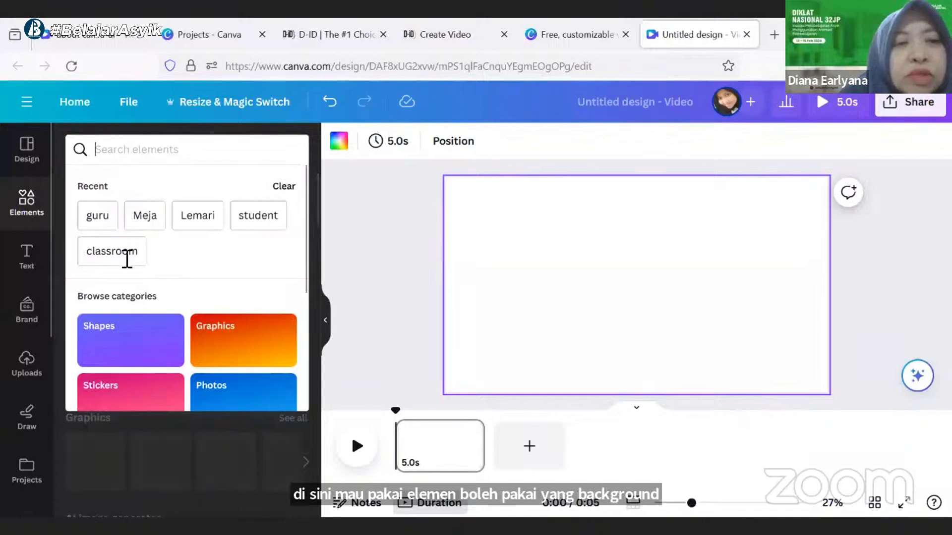
click(126, 159)
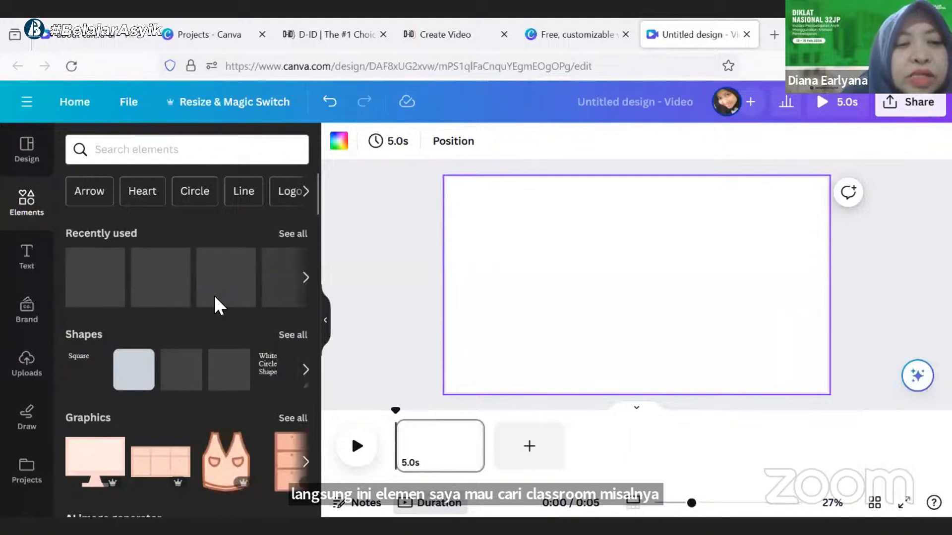
Add the classroom illustration with the green chalkboard and orange desk from the recently used elements to the page
mouse_move(216, 297)
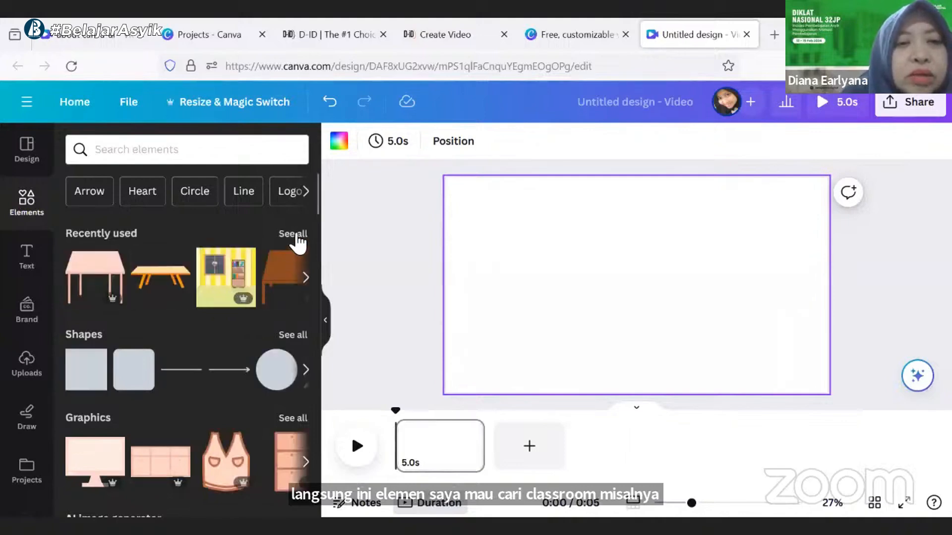
click(295, 237)
scroll(256, 272, down, 2)
scroll(256, 270, down, 4)
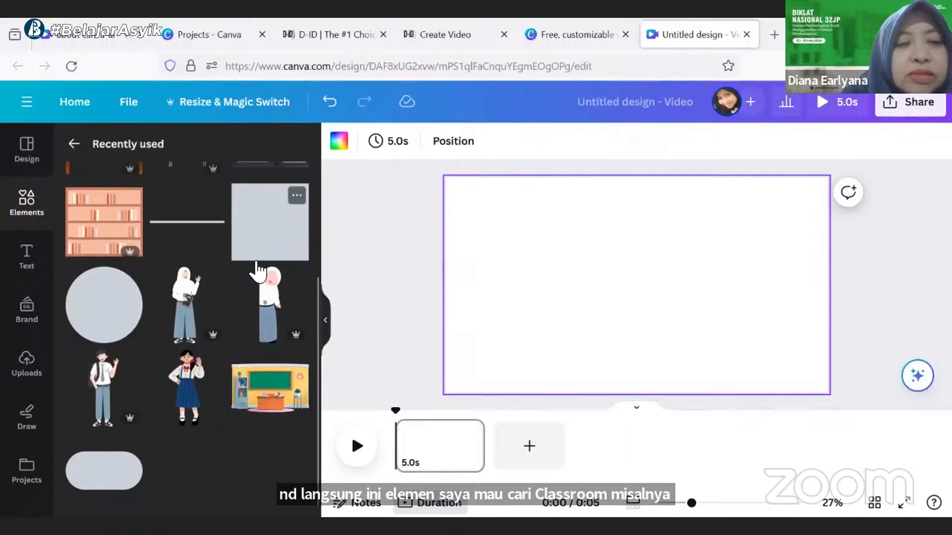
scroll(255, 272, down, 2)
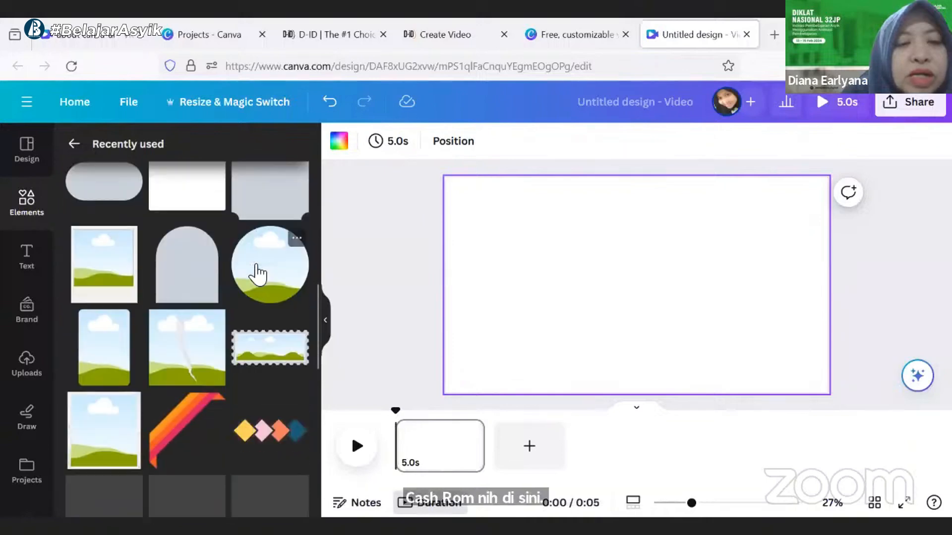
scroll(268, 292, up, 3)
click(275, 304)
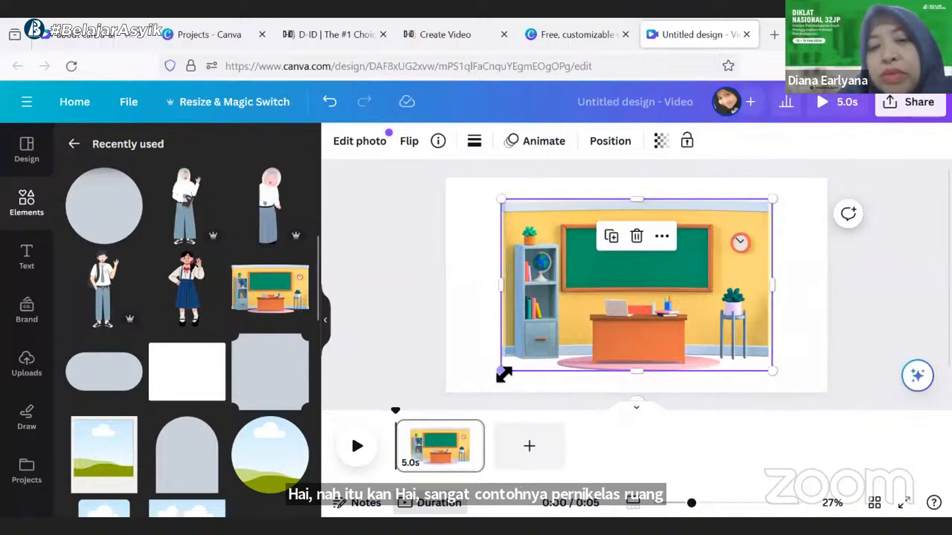
Enlarge and position the classroom illustration so that it fills the whole page as the background
drag(501, 370, 456, 399)
drag(456, 196, 439, 187)
drag(530, 231, 531, 214)
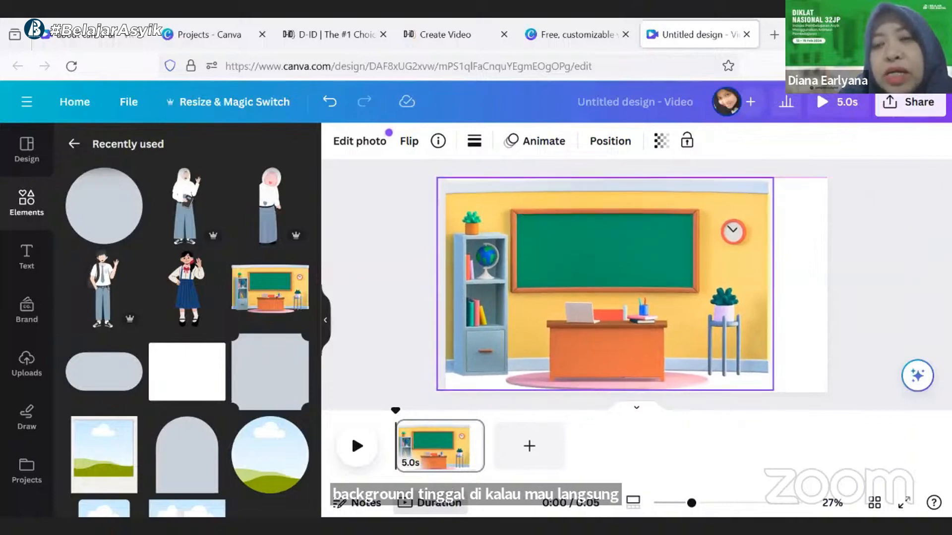
drag(787, 285, 849, 277)
click(876, 258)
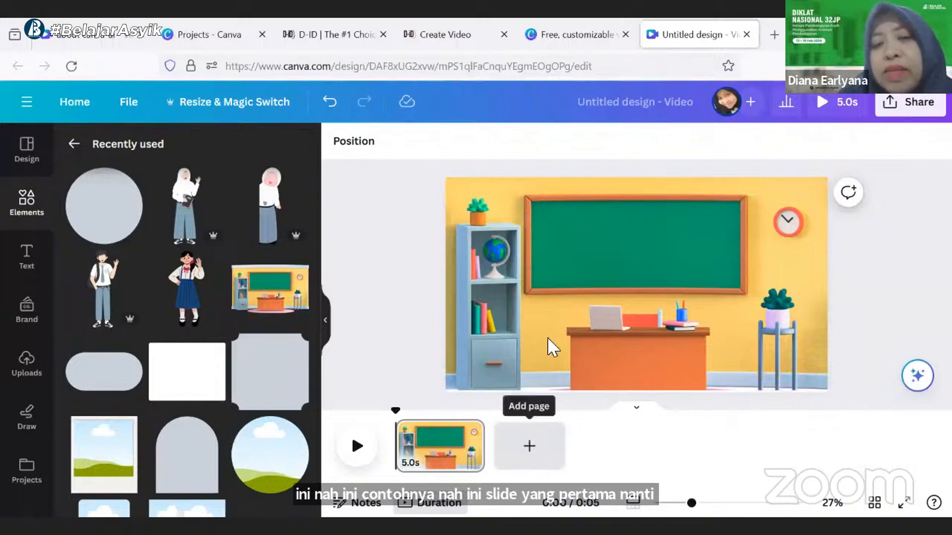
click(514, 268)
click(389, 278)
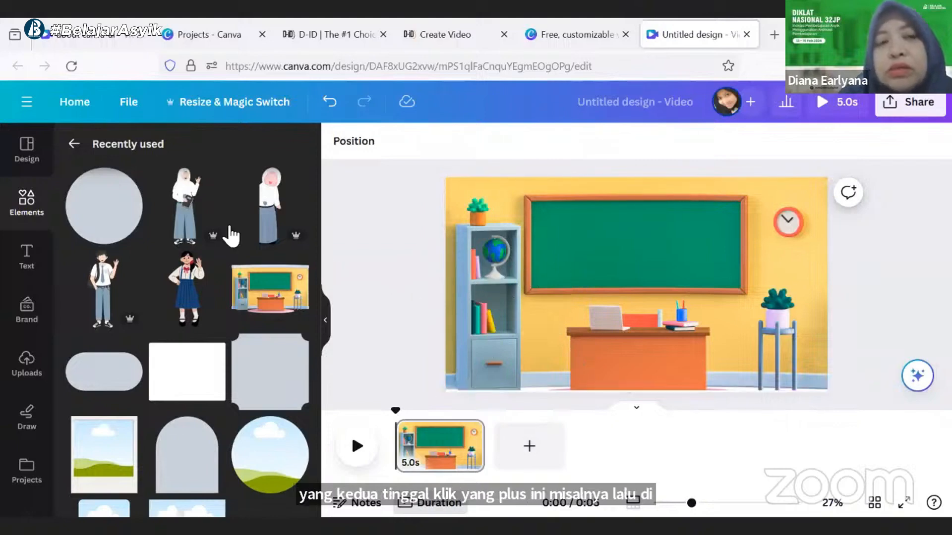
Search the elements for "guru" and look through the graphics, photos, videos and audio found
scroll(191, 275, up, 5)
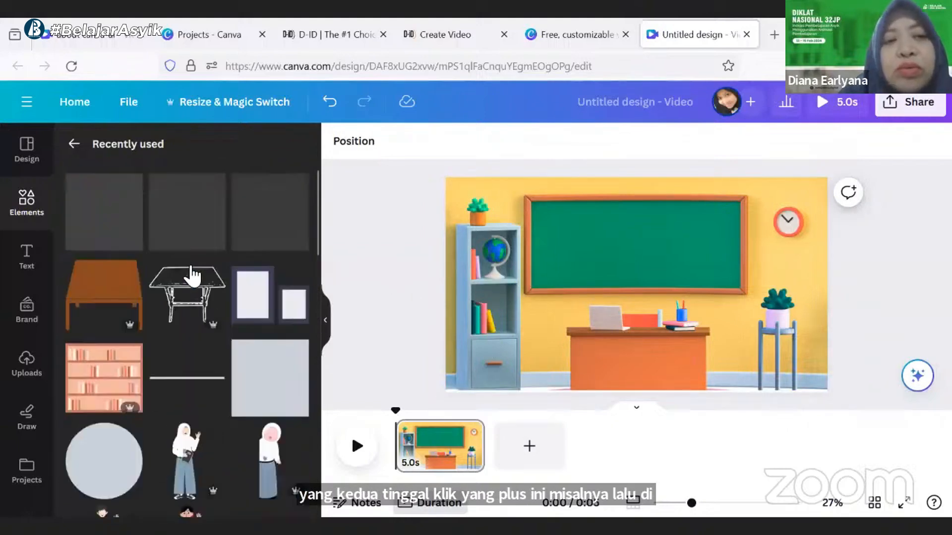
click(74, 144)
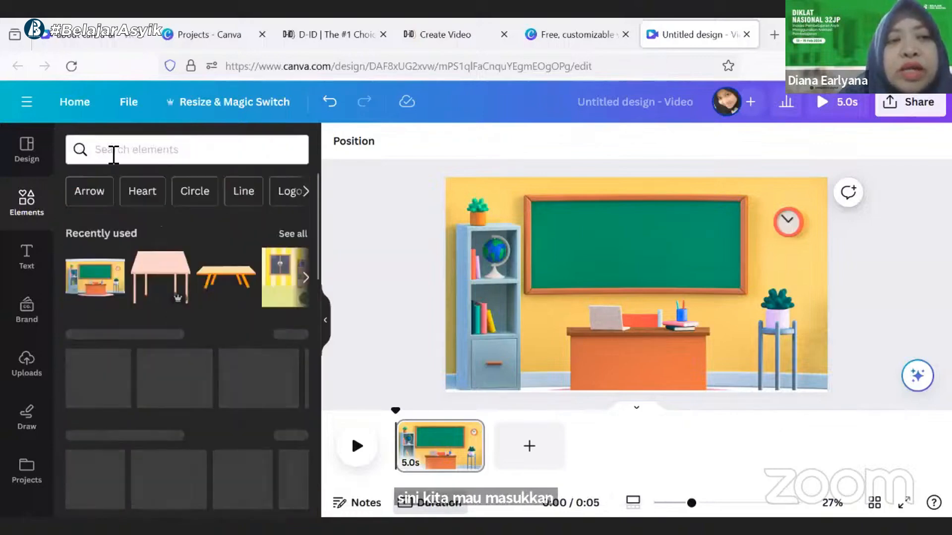
click(114, 151)
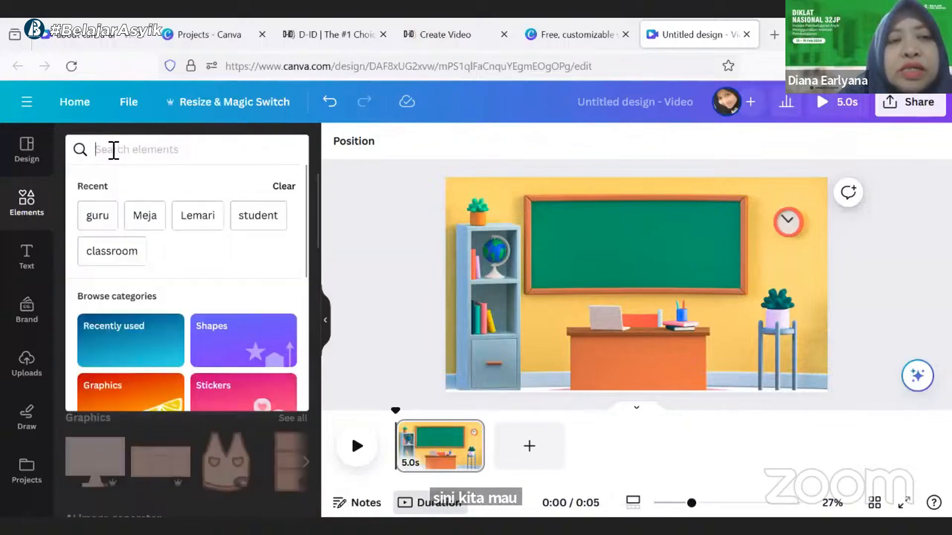
click(106, 211)
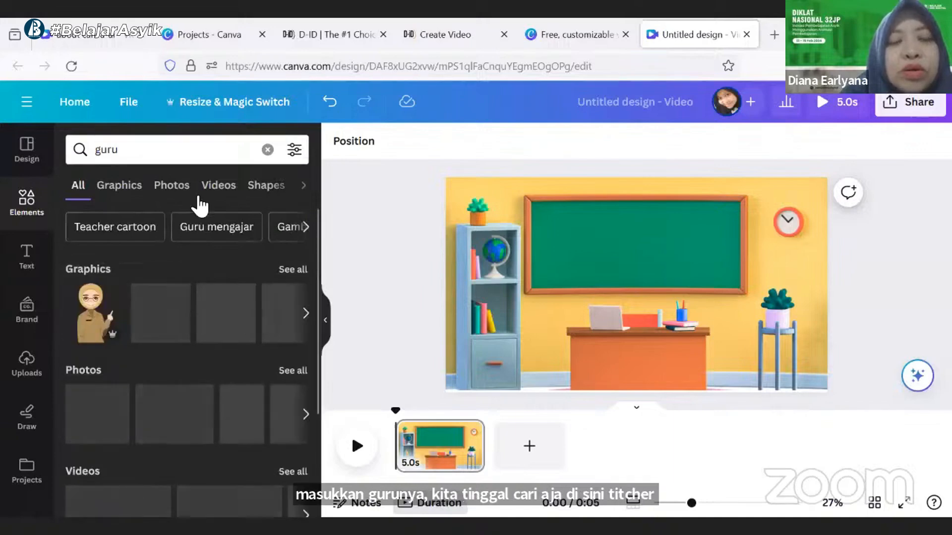
scroll(229, 306, down, 1)
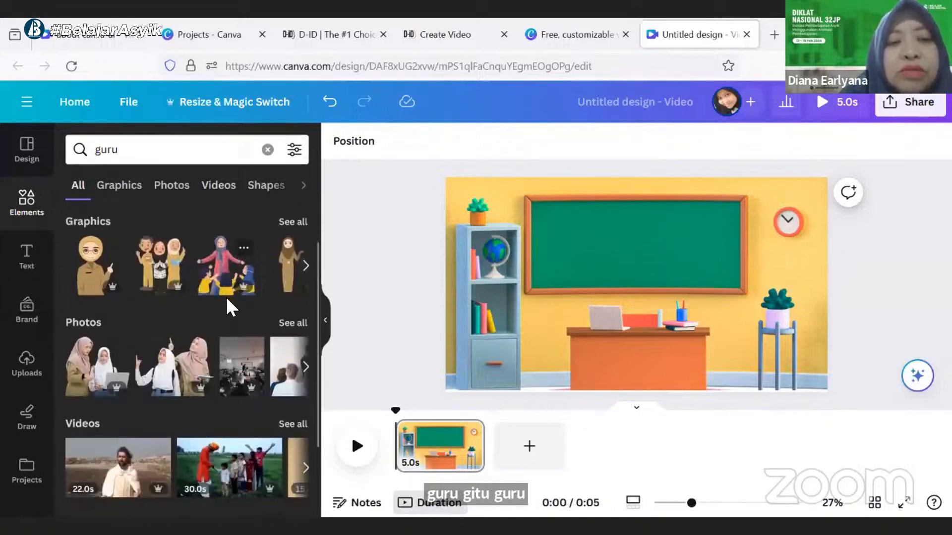
scroll(229, 308, down, 1)
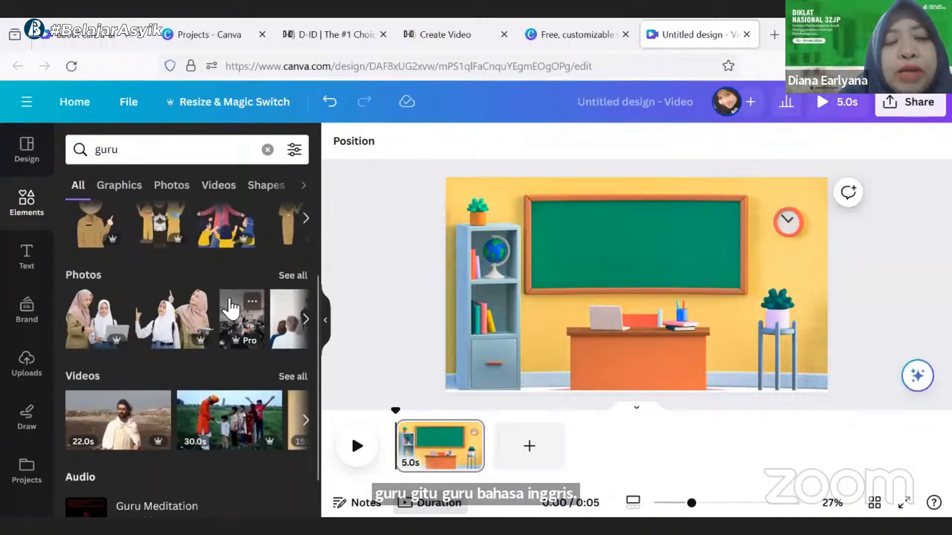
scroll(231, 309, down, 1)
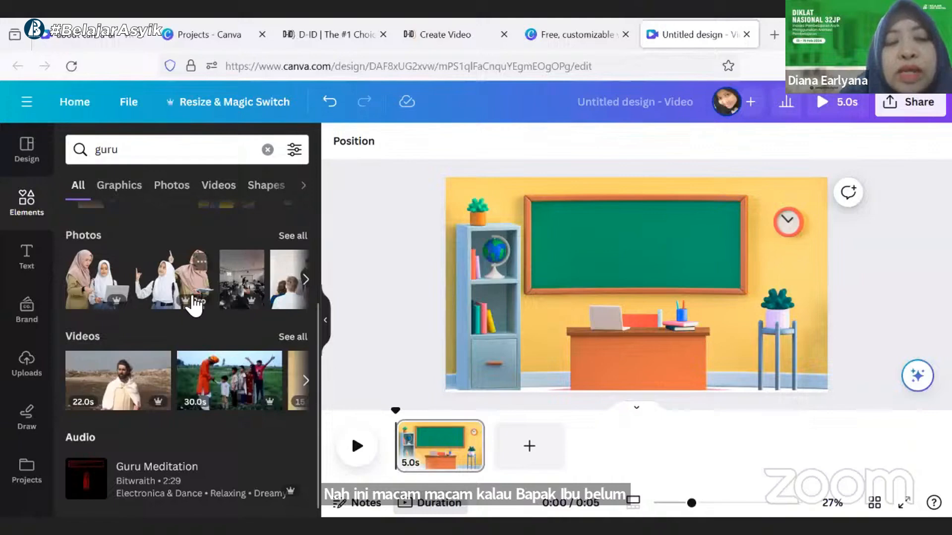
scroll(193, 305, up, 3)
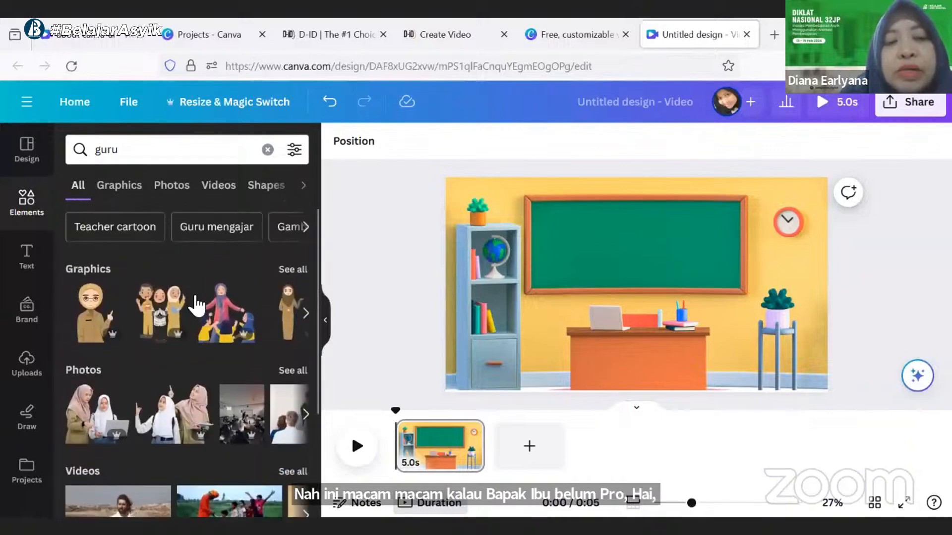
scroll(198, 305, down, 3)
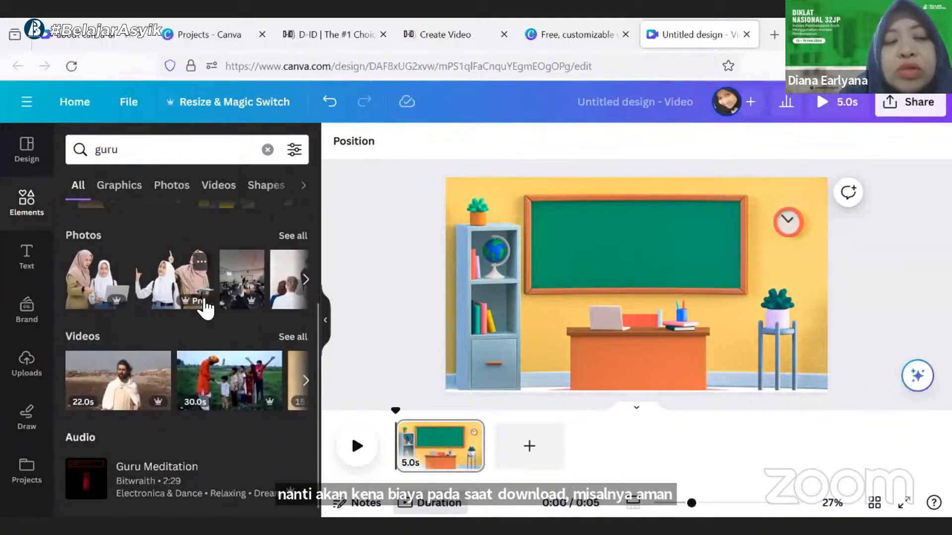
scroll(205, 310, up, 3)
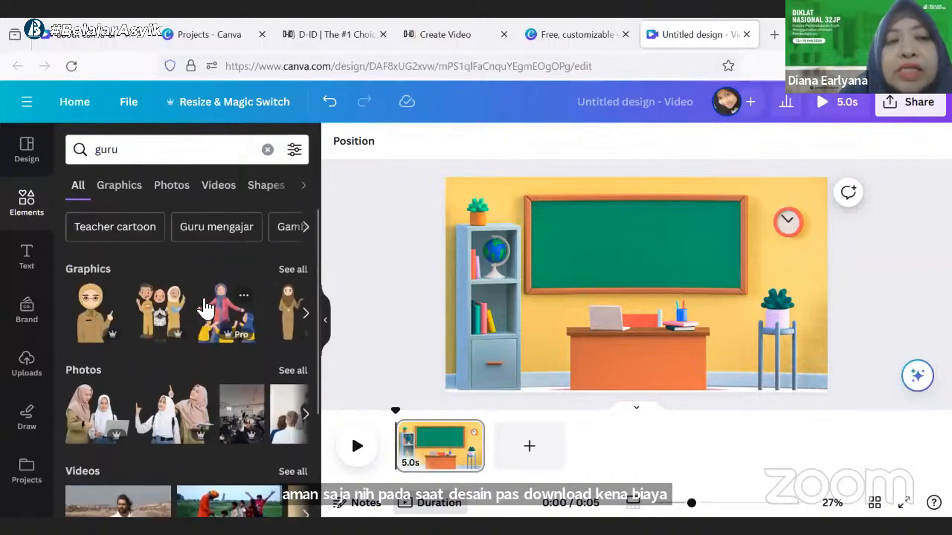
Show all graphics for "guru" and look through the teacher illustrations
click(296, 271)
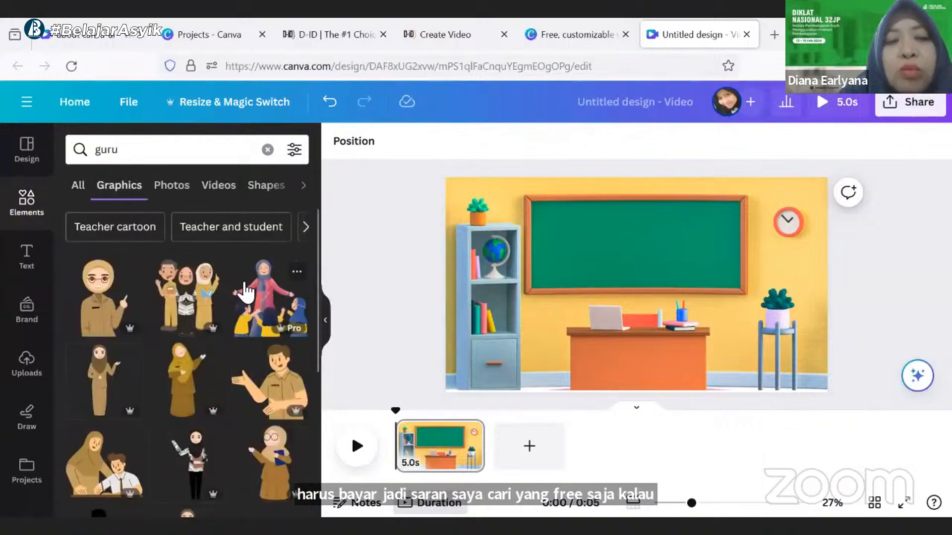
scroll(244, 295, down, 3)
scroll(241, 297, down, 3)
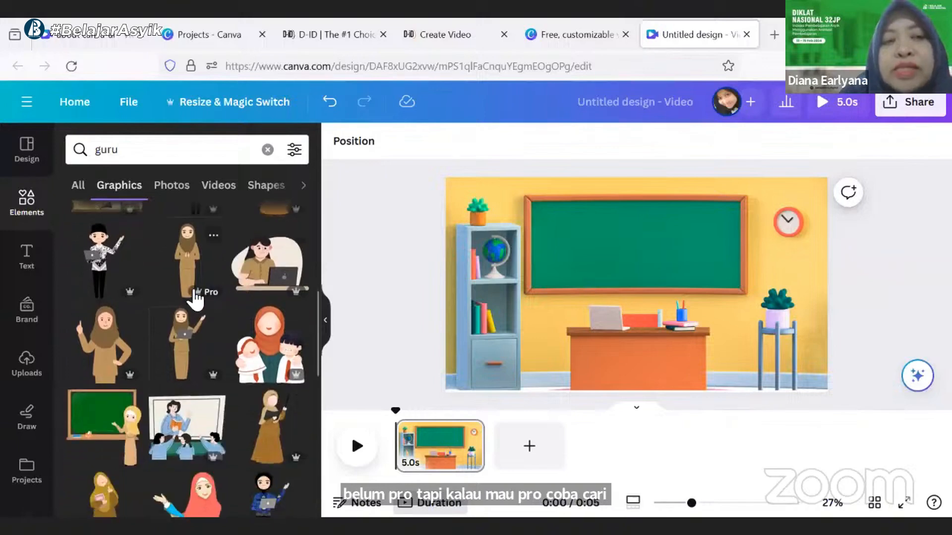
scroll(195, 299, down, 1)
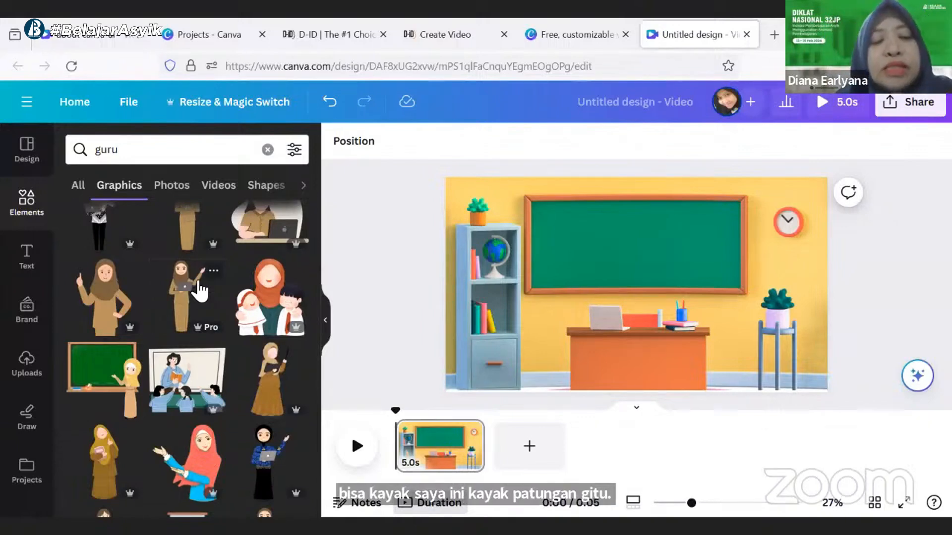
Add the woman teacher illustration in a brown uniform and hijab, with one hand raised, from the "guru" graphics to the page
scroll(212, 327, down, 4)
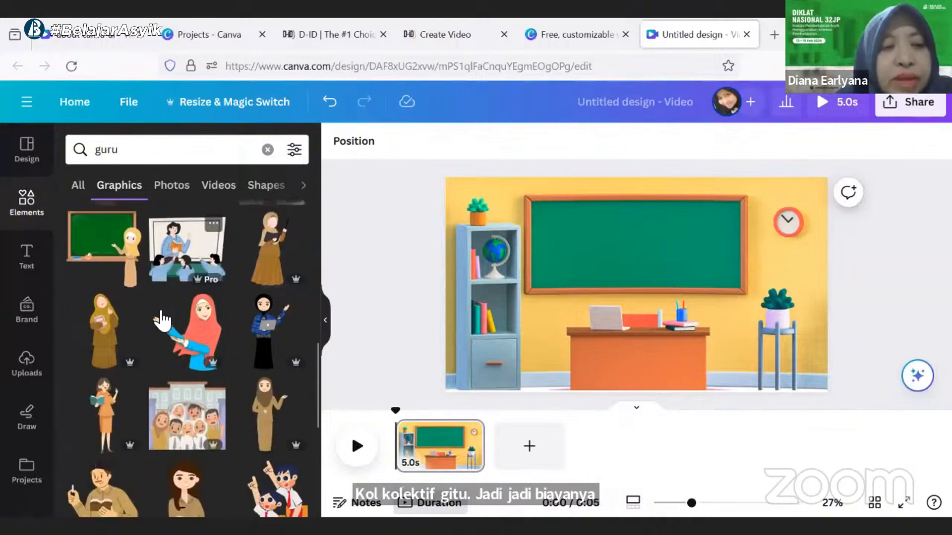
scroll(163, 321, down, 2)
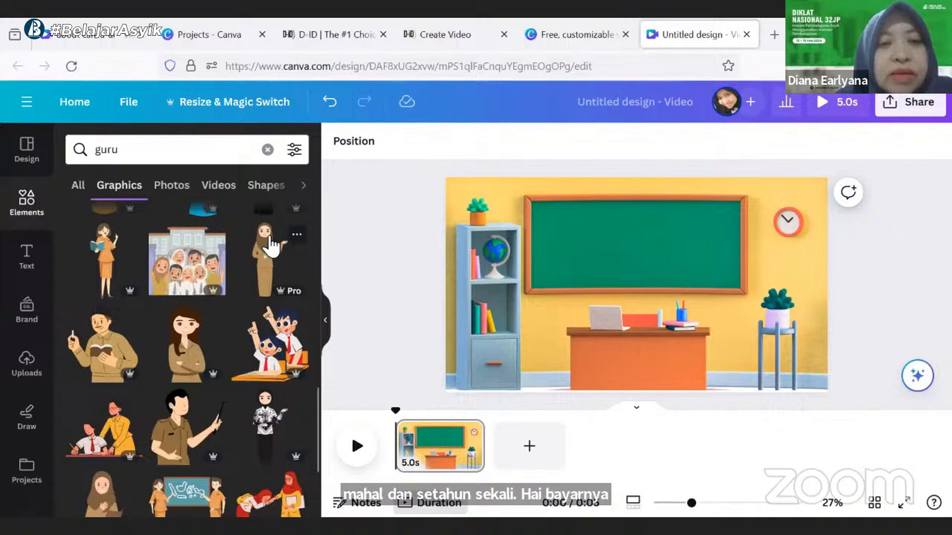
click(297, 235)
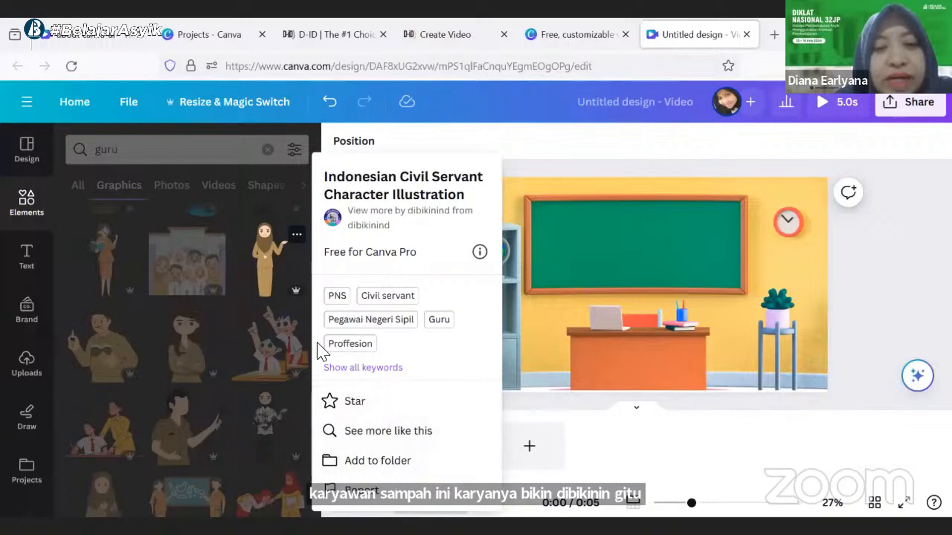
click(273, 260)
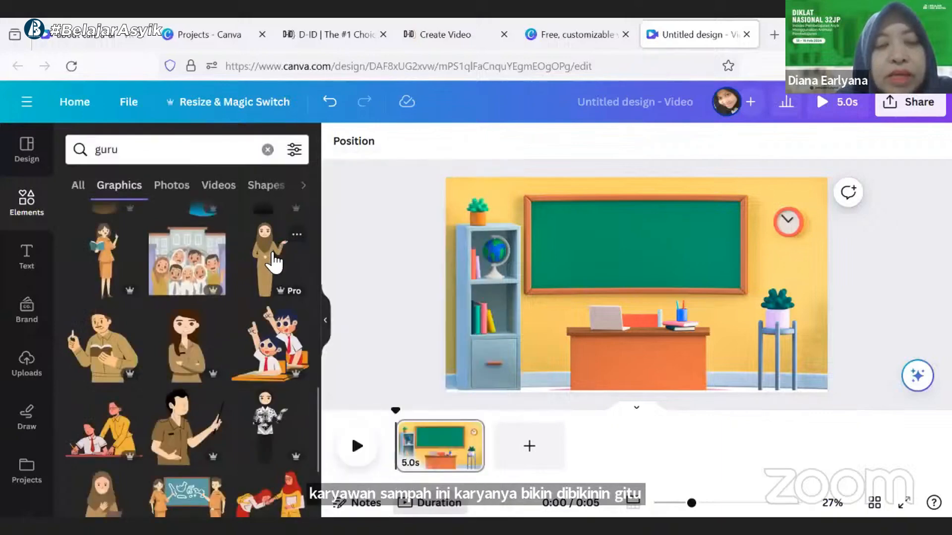
click(273, 260)
Place the teacher character on the floor between the bookshelf and the desk and enlarge it slightly
drag(631, 273, 743, 282)
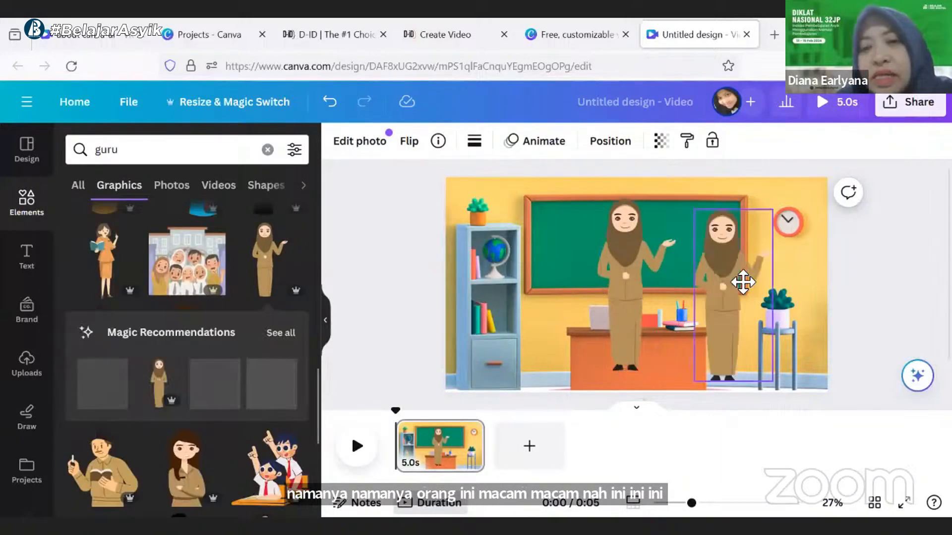
click(750, 179)
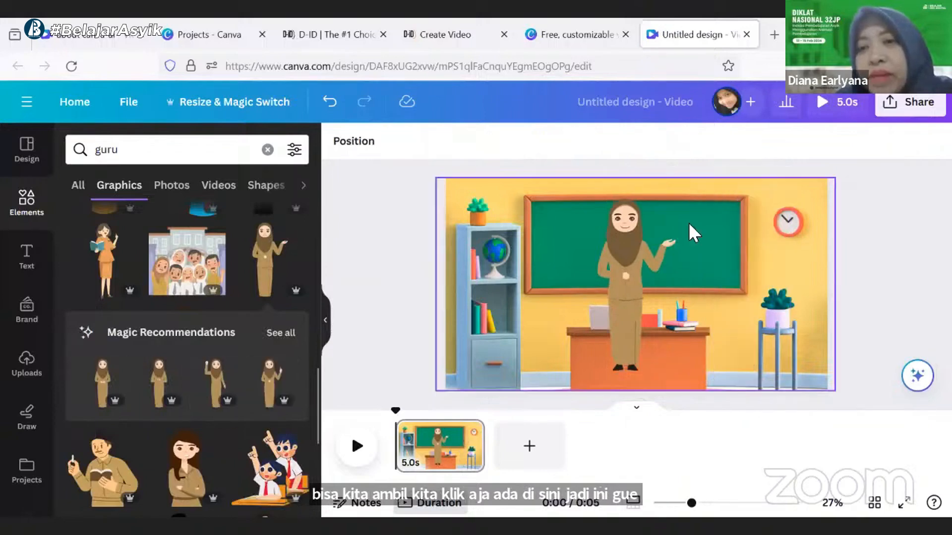
click(617, 265)
drag(616, 265, 545, 271)
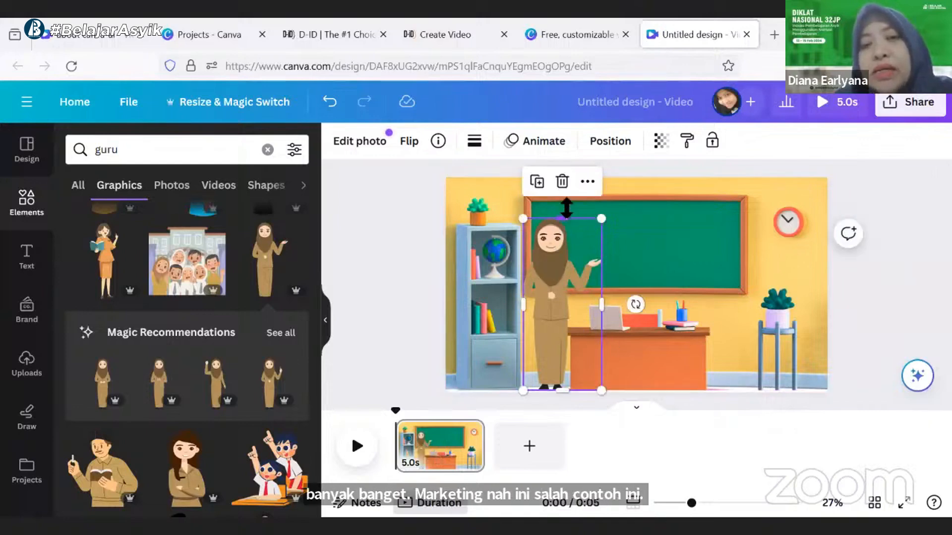
drag(566, 208, 566, 203)
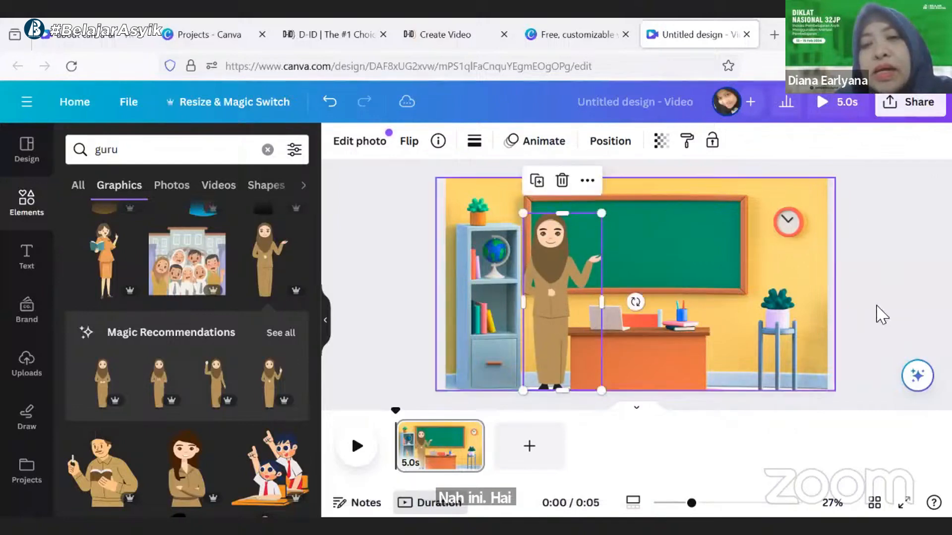
click(862, 258)
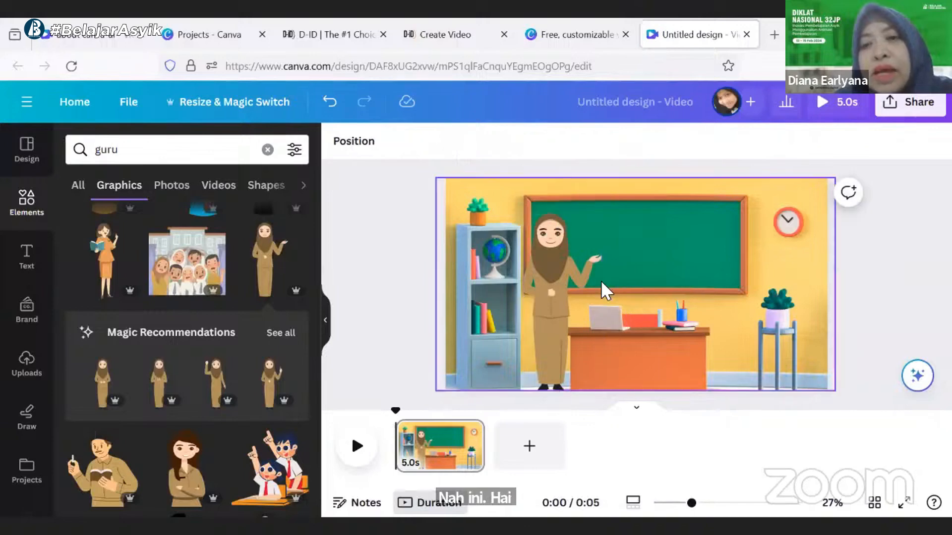
Look through the photo animations for the teacher character and apply the Breathe animation
click(577, 282)
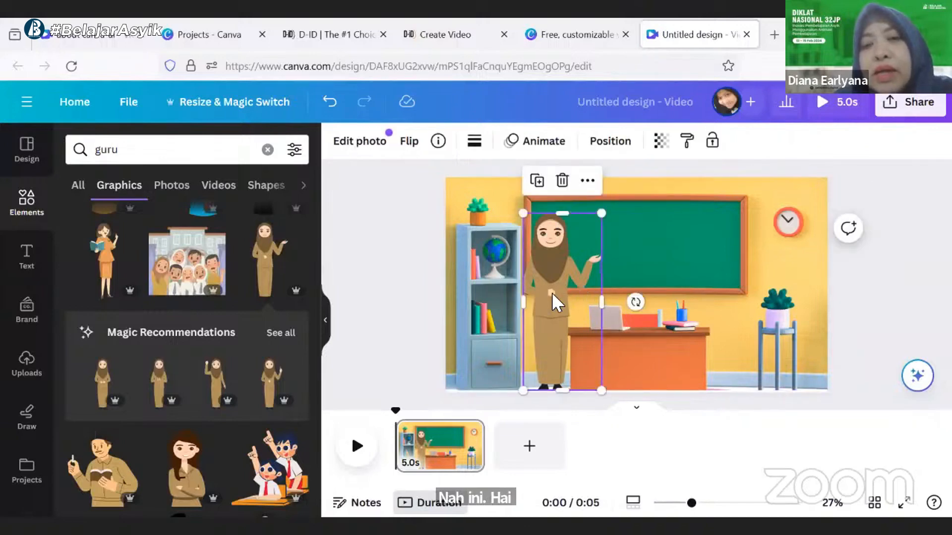
click(514, 149)
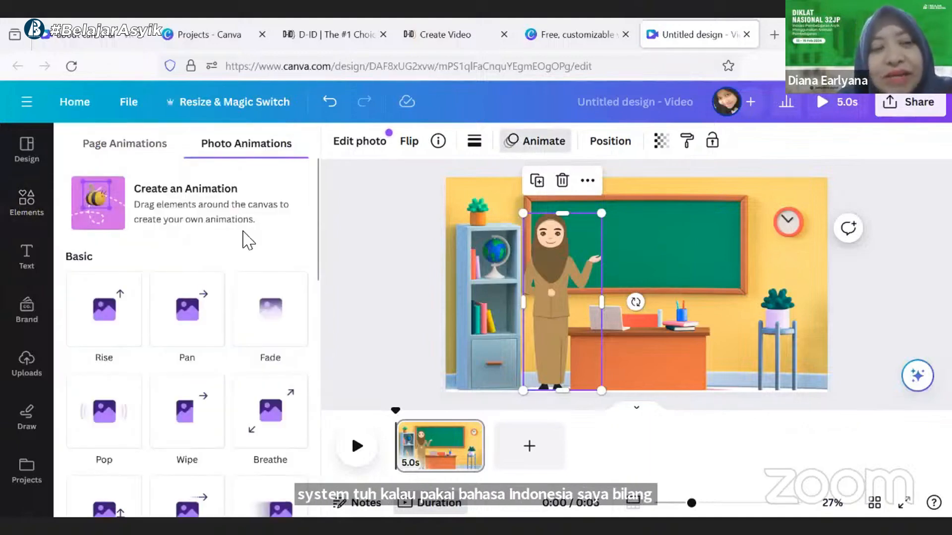
scroll(248, 317, down, 1)
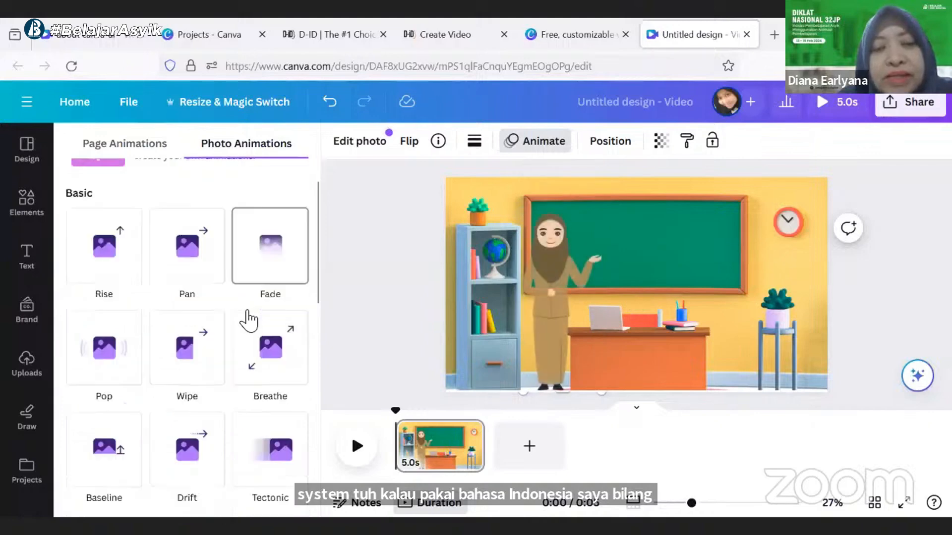
scroll(221, 334, down, 2)
scroll(183, 335, up, 4)
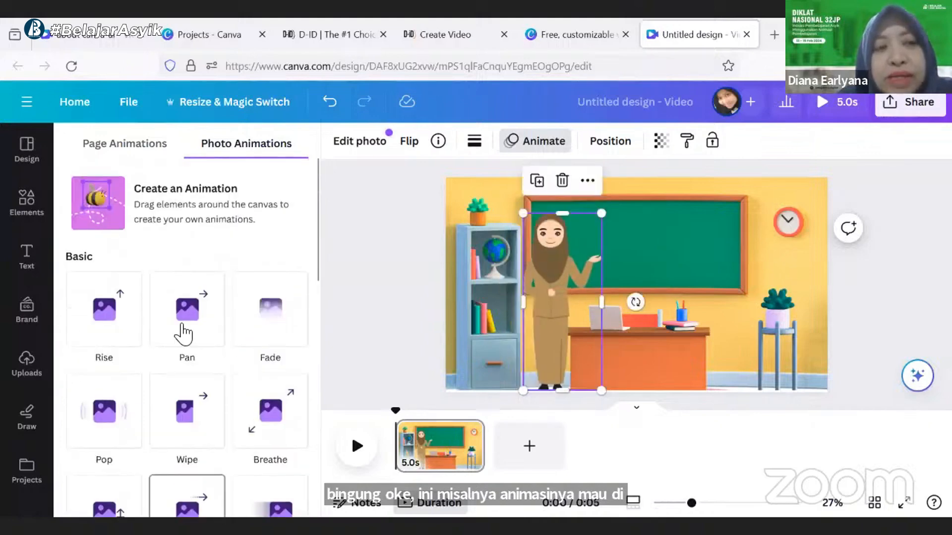
scroll(183, 332, down, 5)
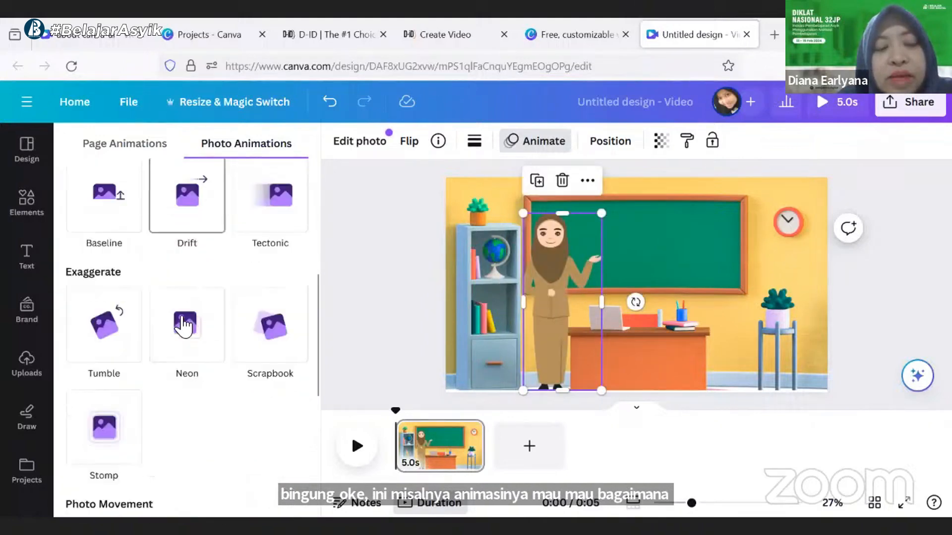
scroll(183, 327, down, 4)
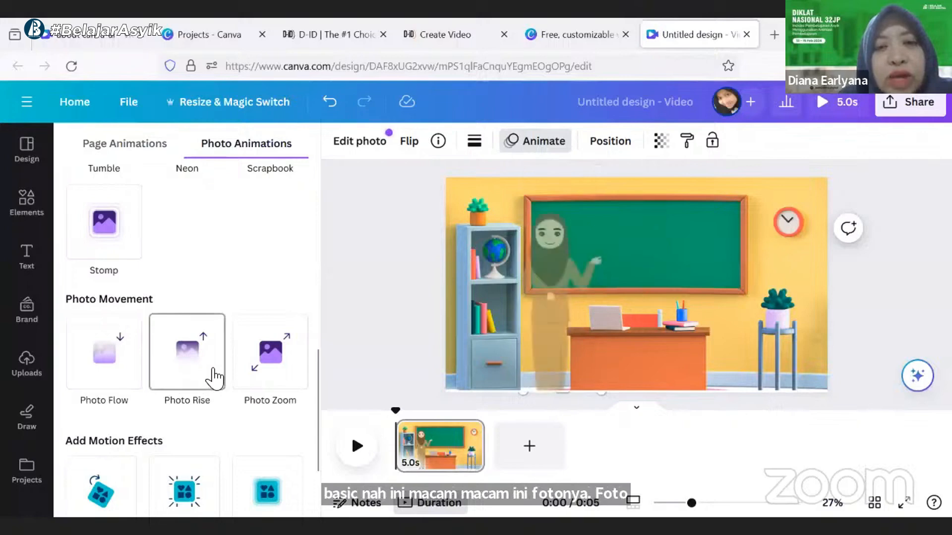
scroll(220, 314, down, 3)
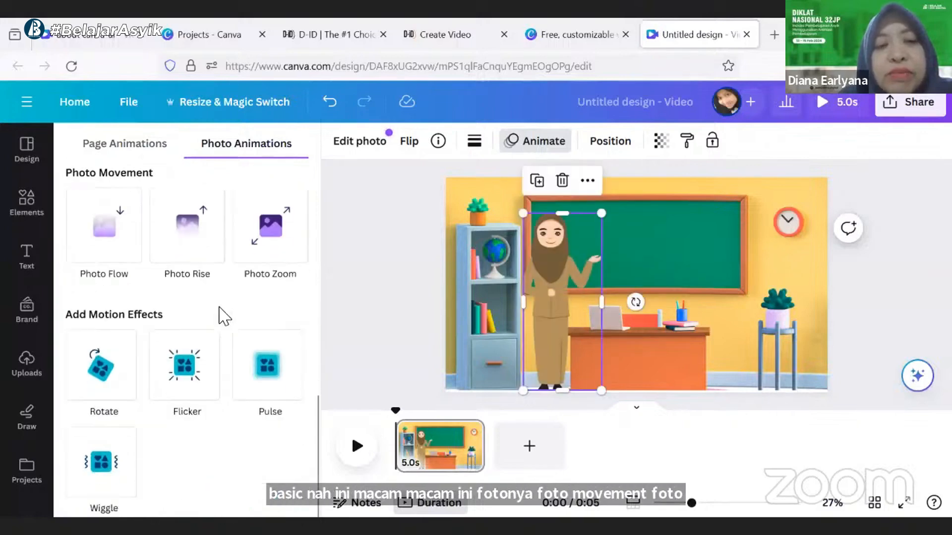
scroll(221, 322, up, 10)
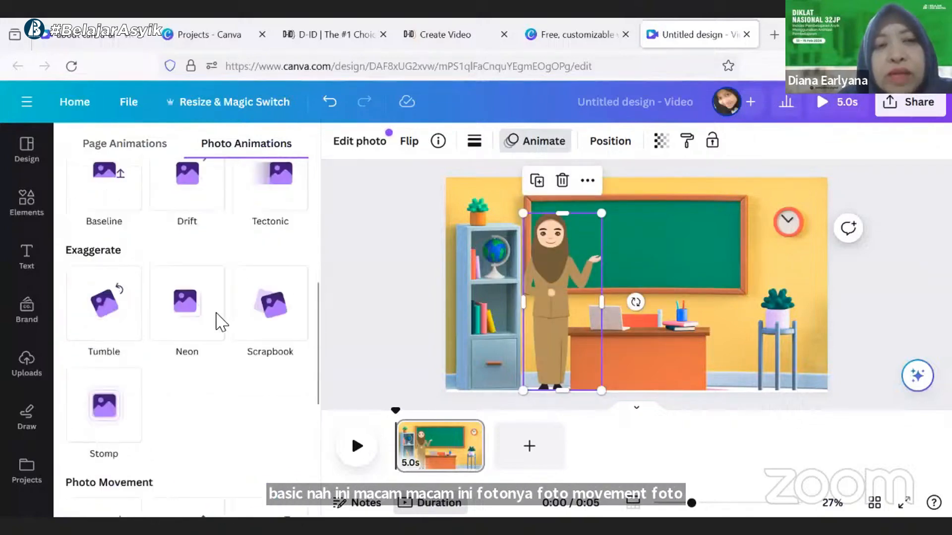
scroll(220, 324, up, 5)
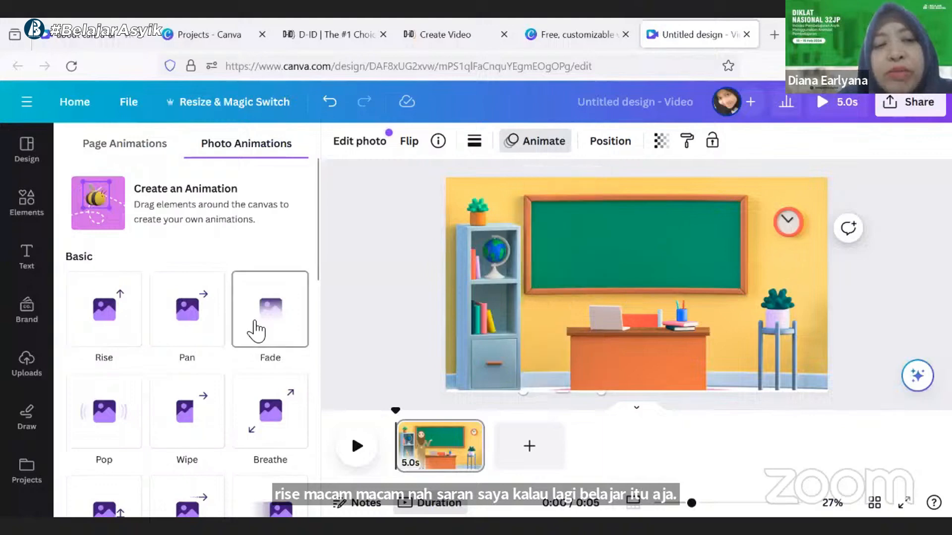
scroll(255, 331, down, 2)
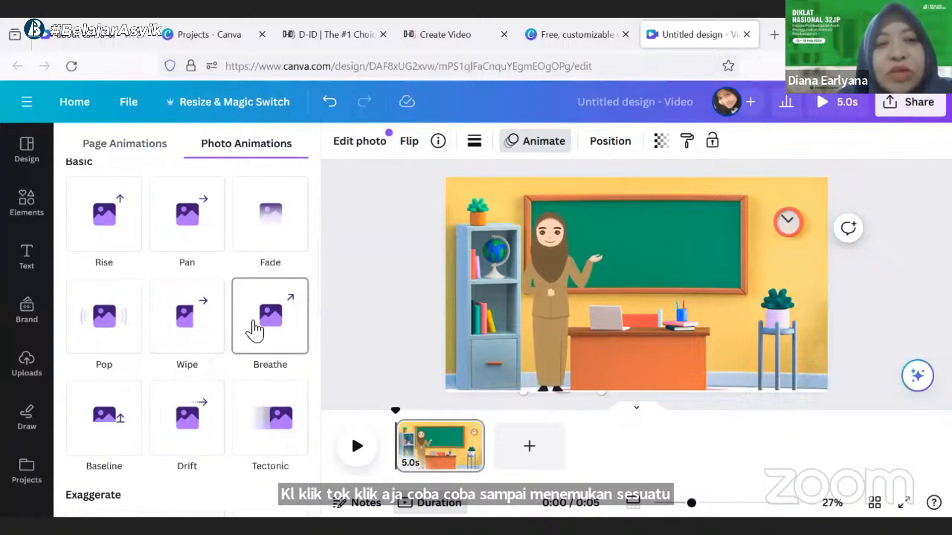
click(256, 332)
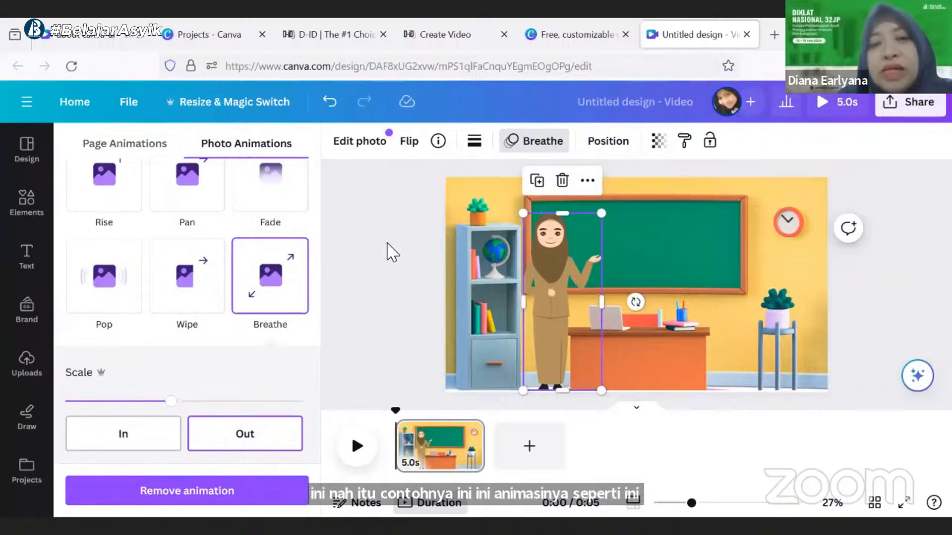
click(352, 226)
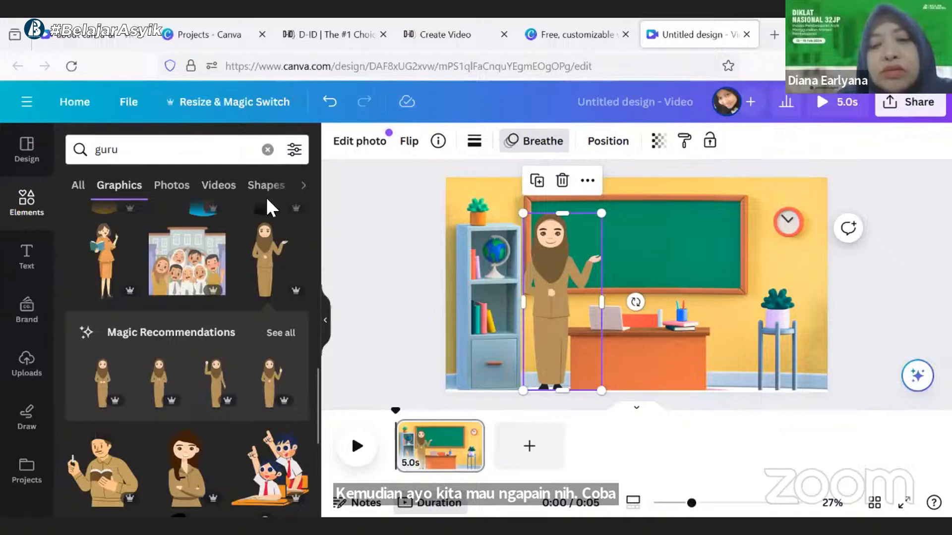
click(131, 150)
drag(125, 149, 100, 147)
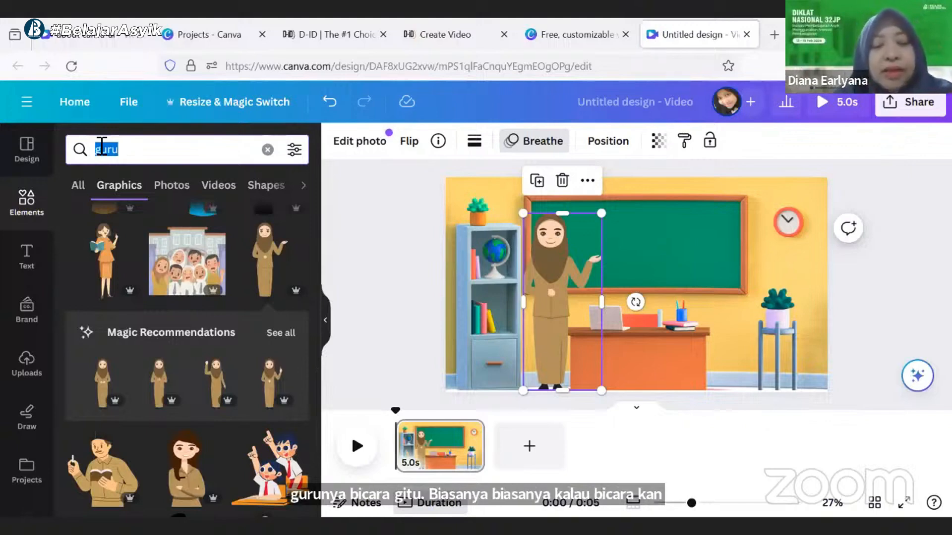
text(chat)
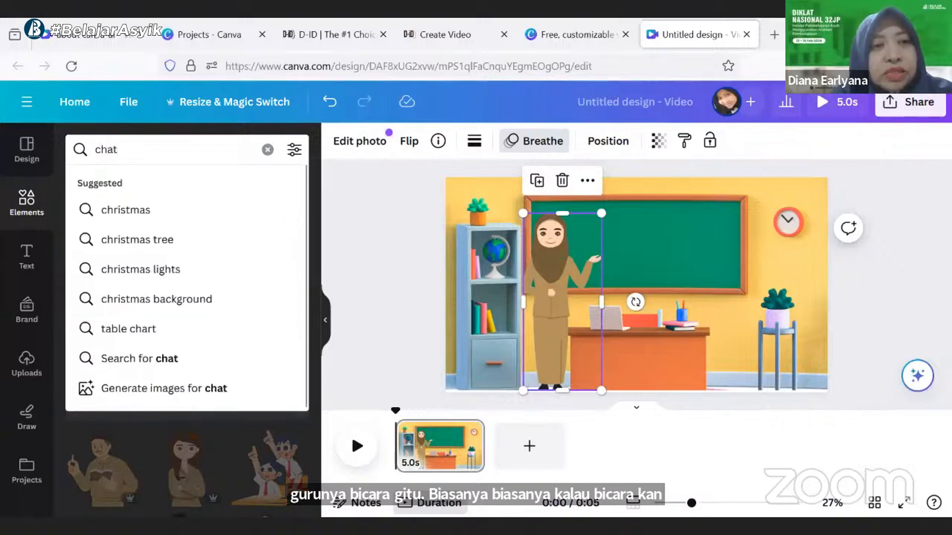
key(BackSpace)
key(BackSpace)
key(BackSpace)
key(BackSpace)
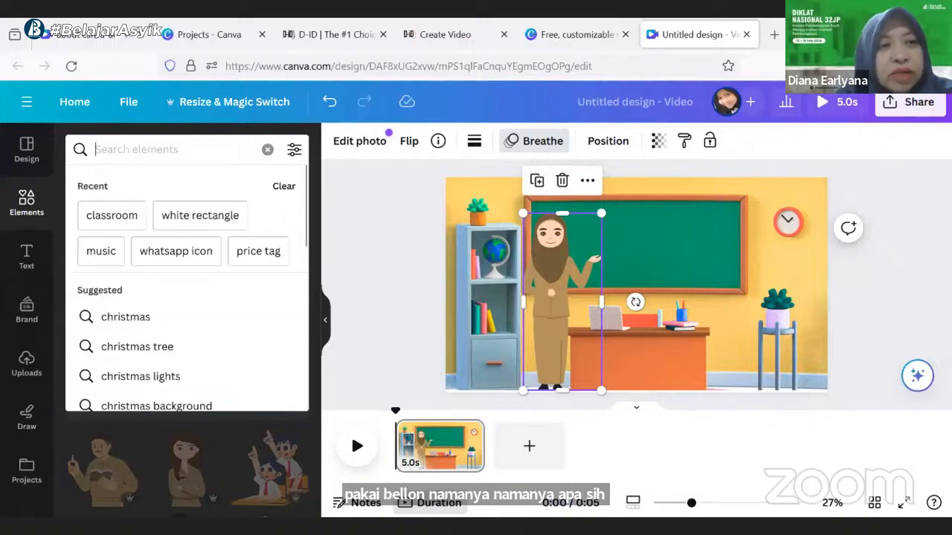
text(ball)
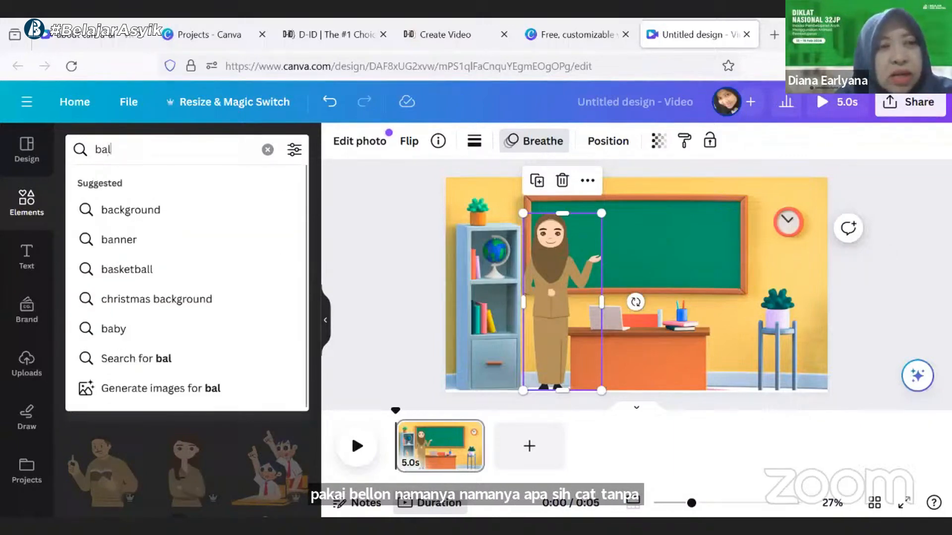
key(BackSpace)
key(BackSpace)
key(BackSpace)
key(BackSpace)
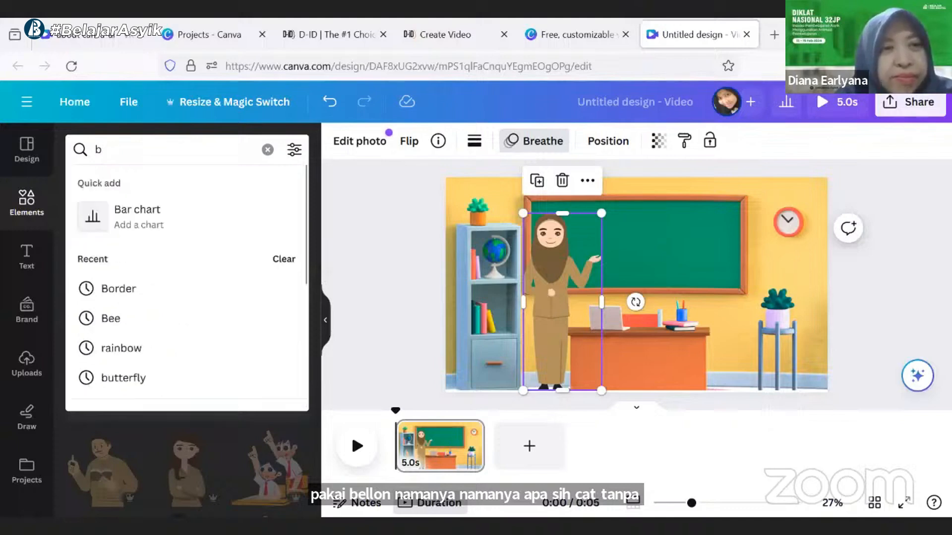
click(267, 150)
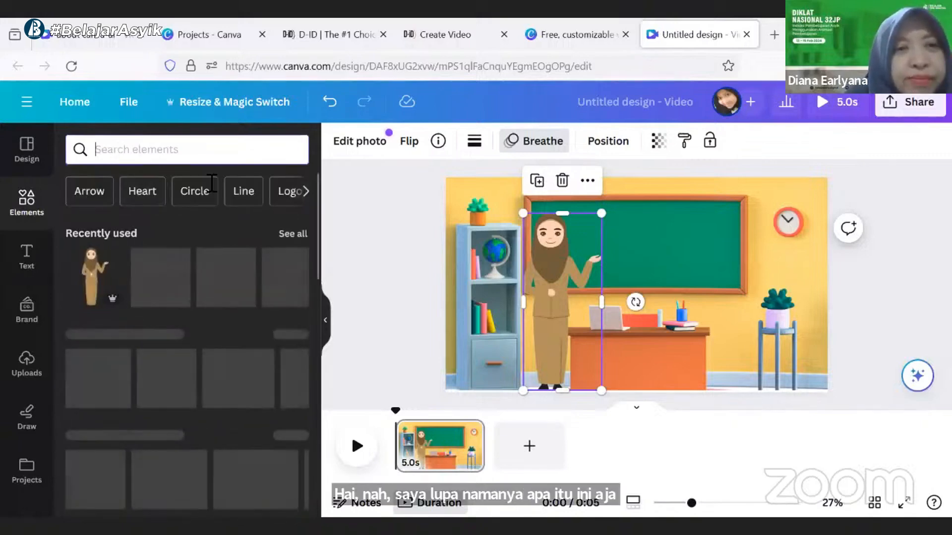
Search the elements for "bentuk" and look through all the graphics for a speech balloon shape
text(b)
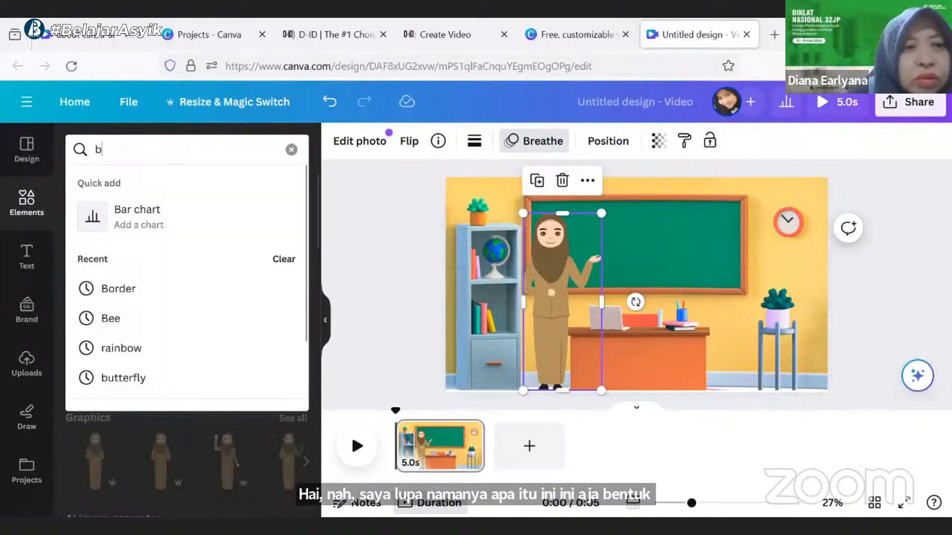
text(ent)
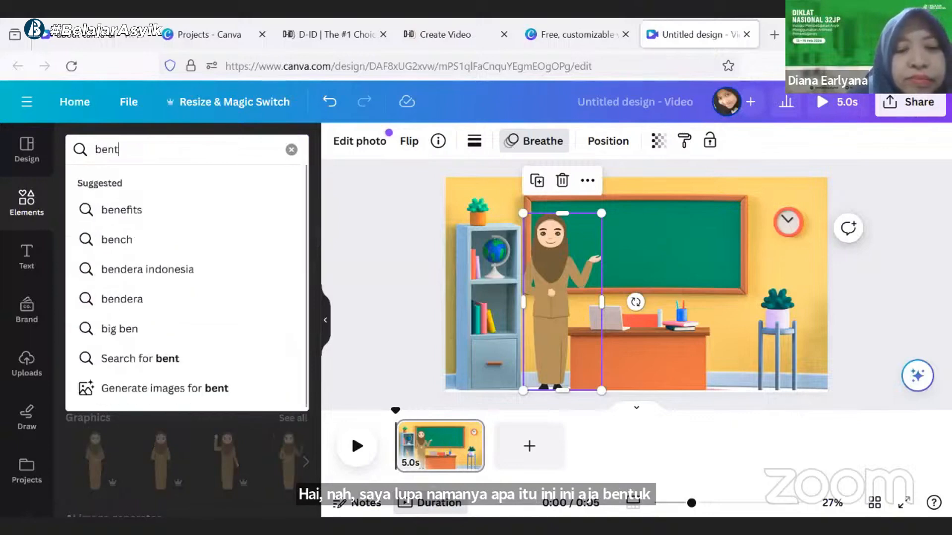
text(uk)
key(Return)
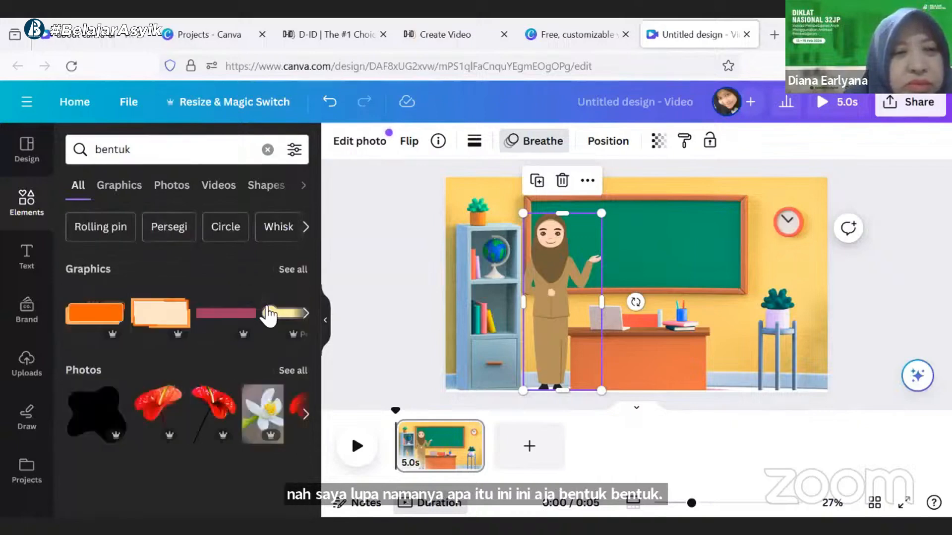
click(292, 269)
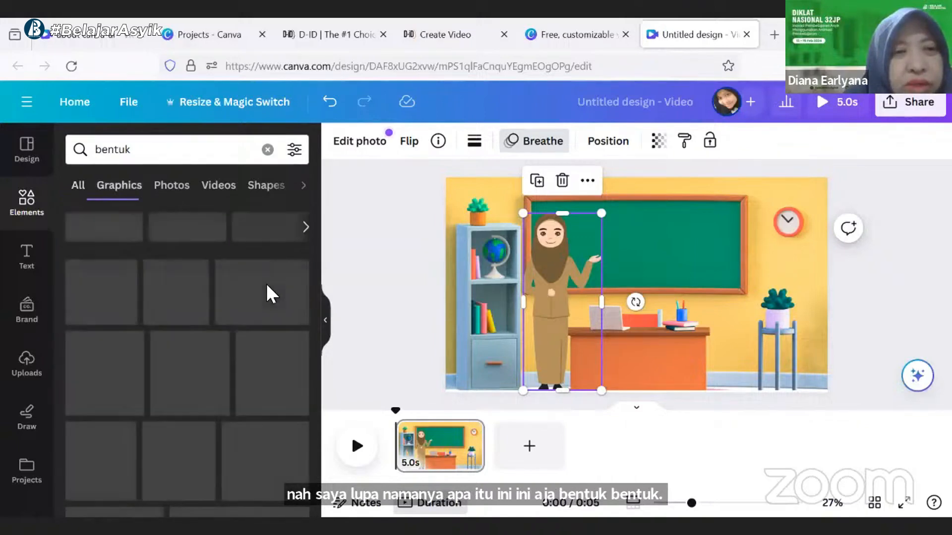
scroll(268, 290, down, 4)
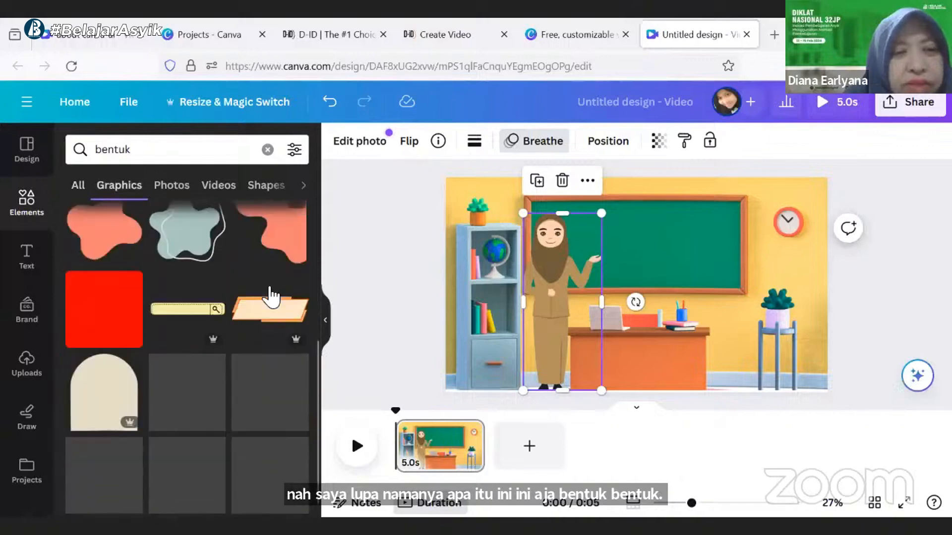
scroll(270, 296, down, 8)
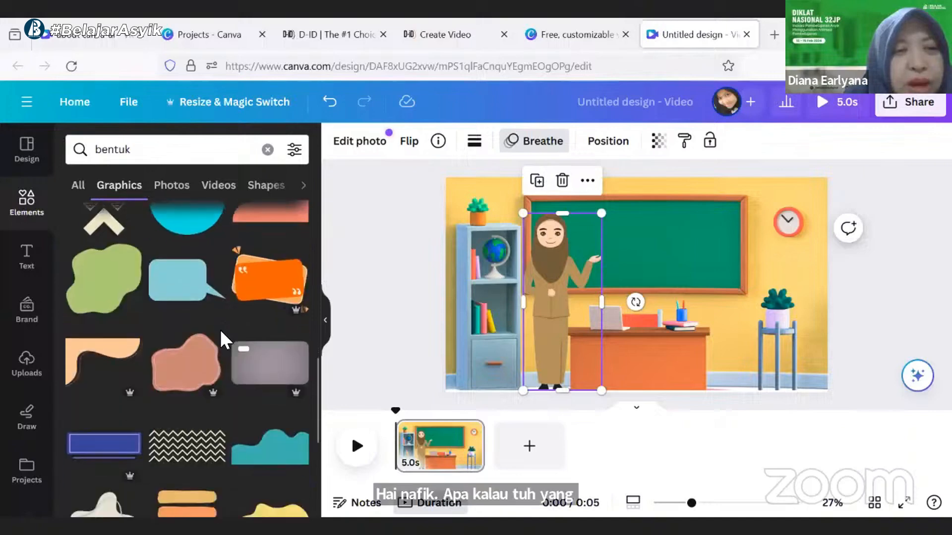
Search the element graphics for "buble speech"
drag(130, 152, 108, 149)
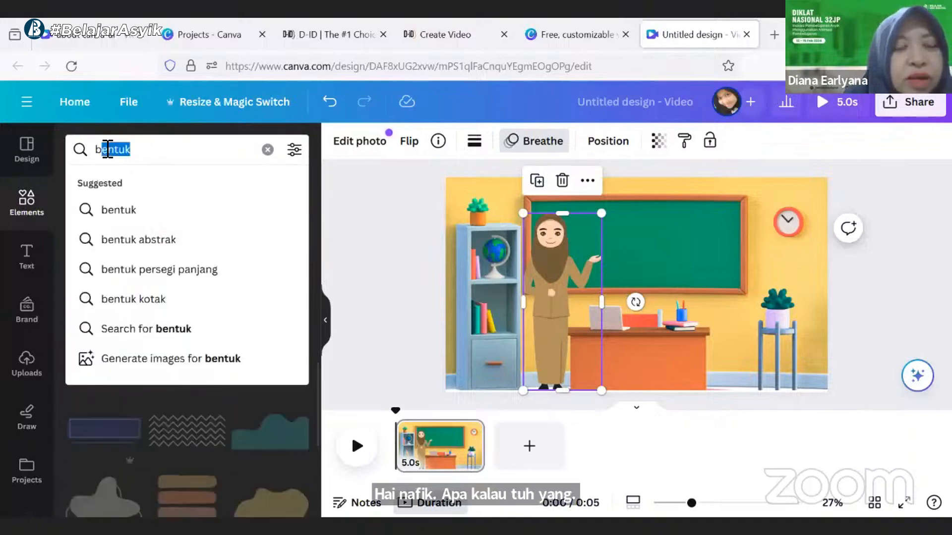
text(ubl)
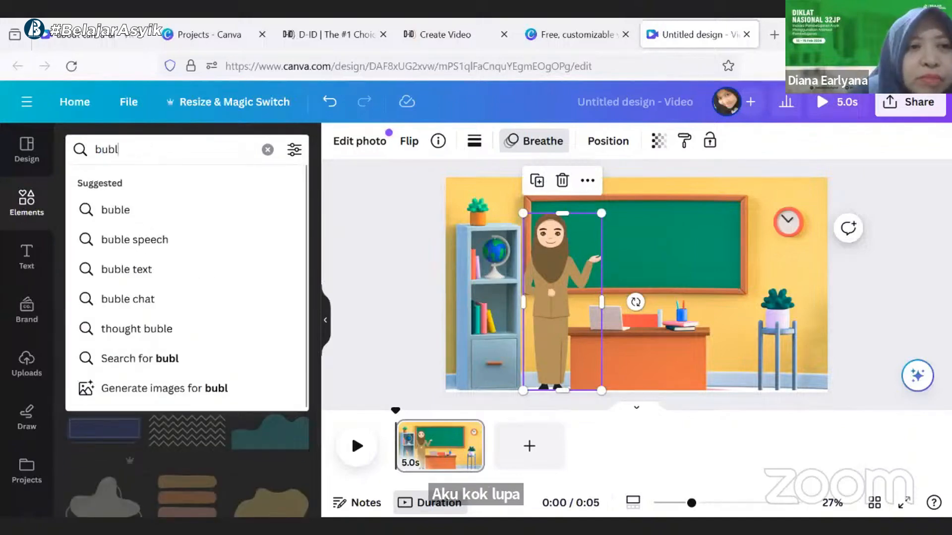
text(e)
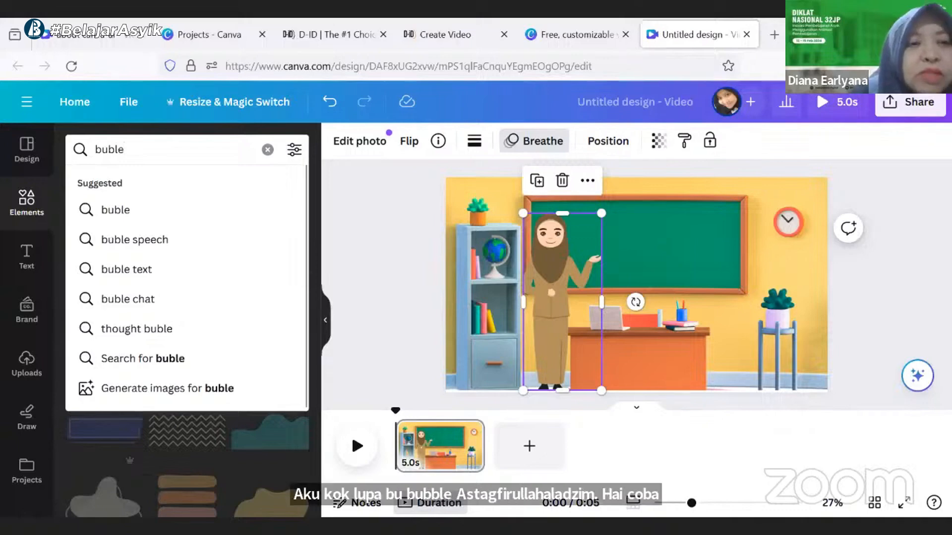
click(134, 236)
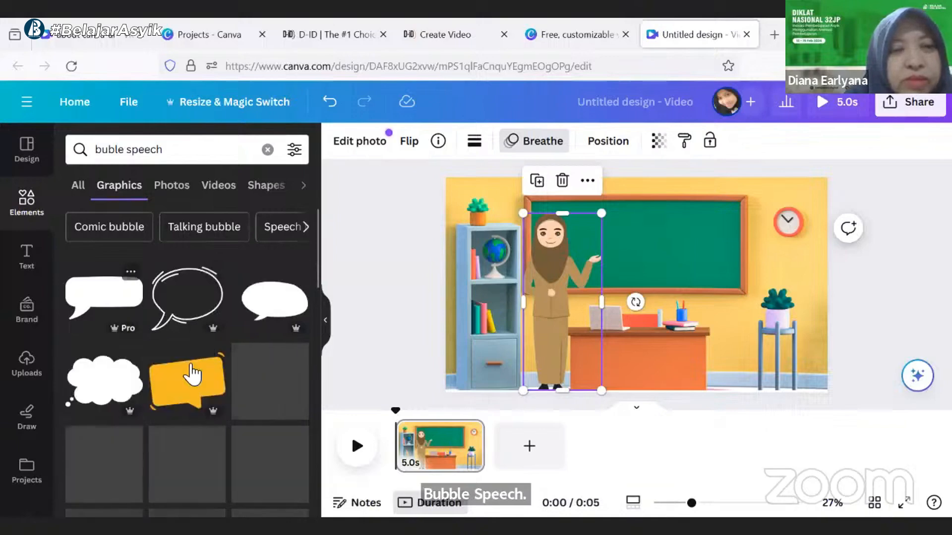
Add the white oval speech bubble with a lower-left tail and place it beside the teacher's head, over the chalkboard
scroll(255, 313, down, 3)
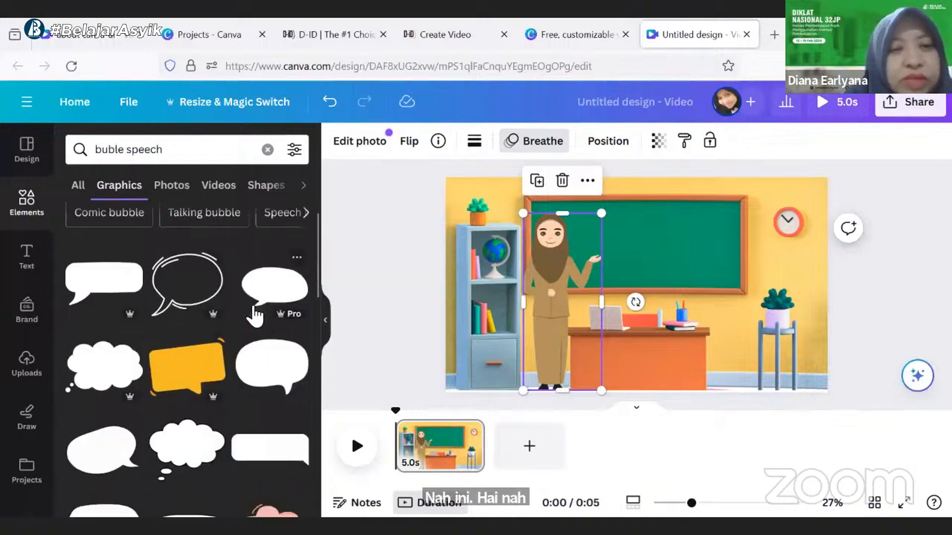
scroll(251, 317, up, 2)
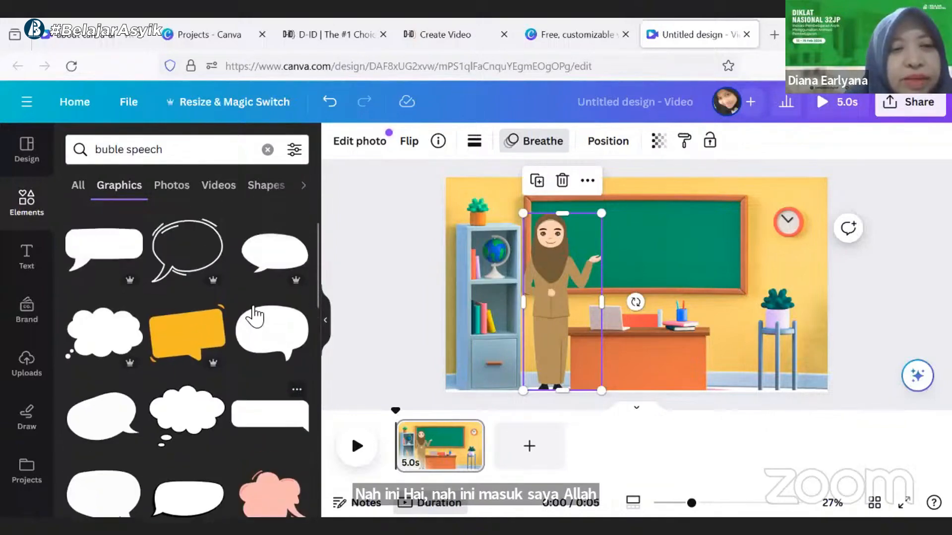
scroll(250, 317, down, 2)
scroll(256, 315, up, 2)
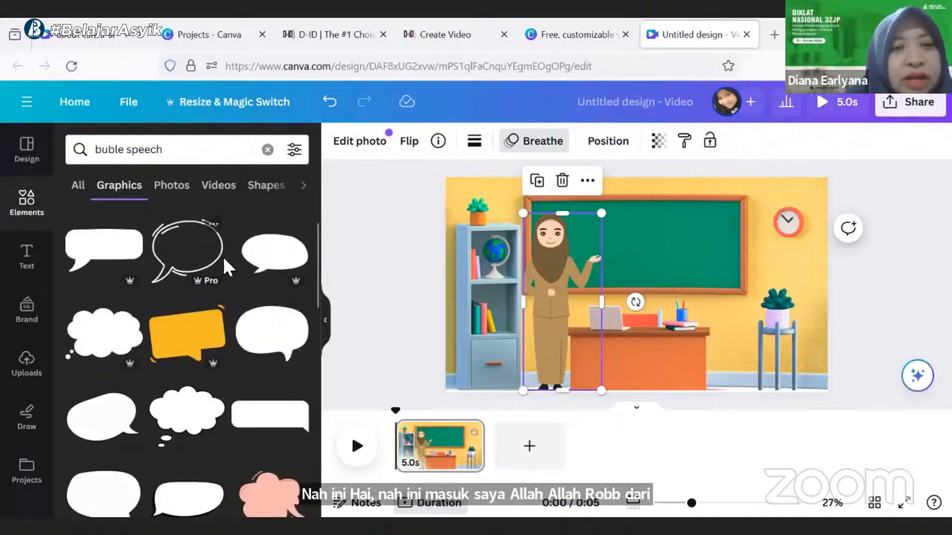
click(268, 263)
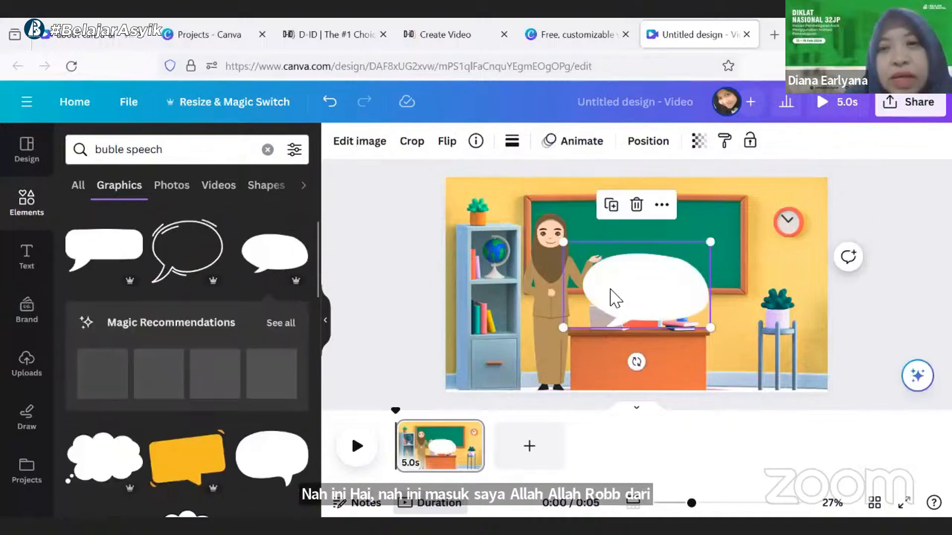
drag(643, 287, 621, 211)
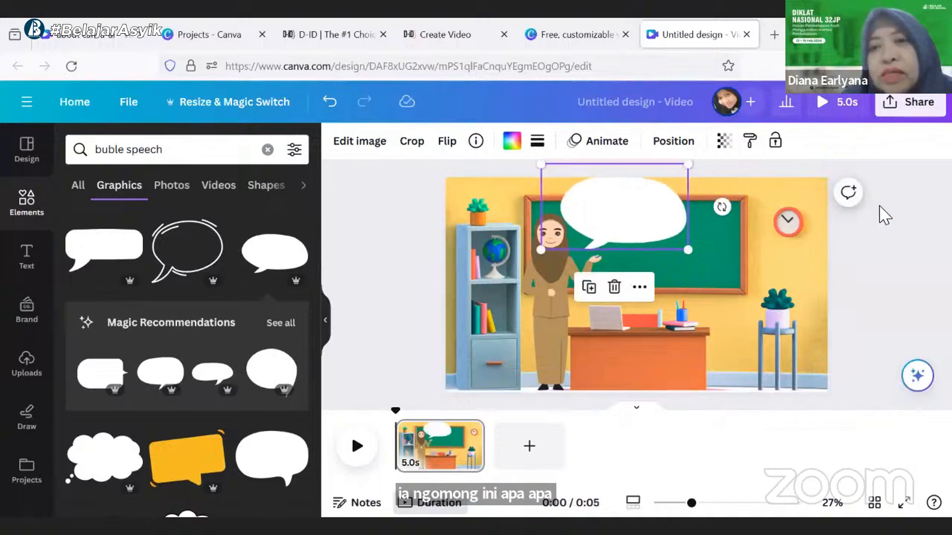
Look through the text options, from the heading, subheading and body styles to the decorative font combinations
click(23, 261)
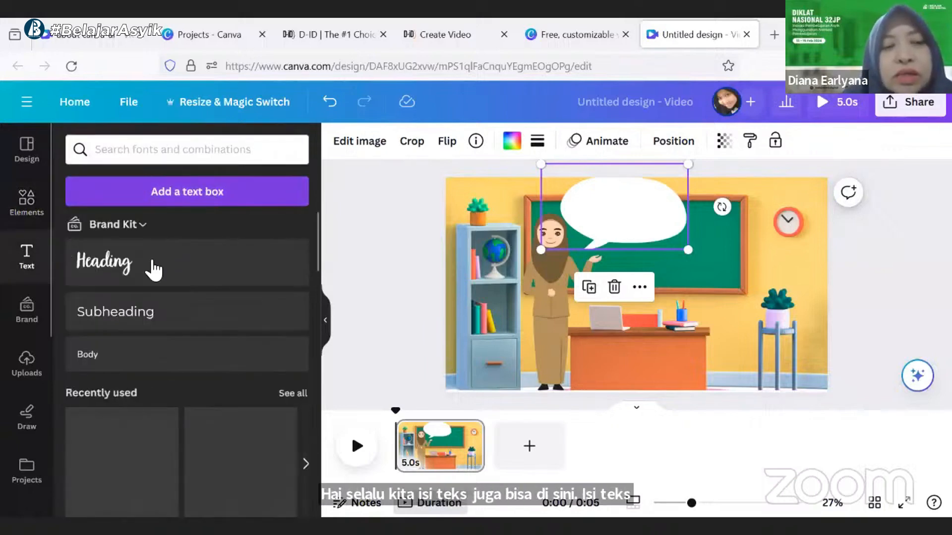
scroll(195, 362, down, 3)
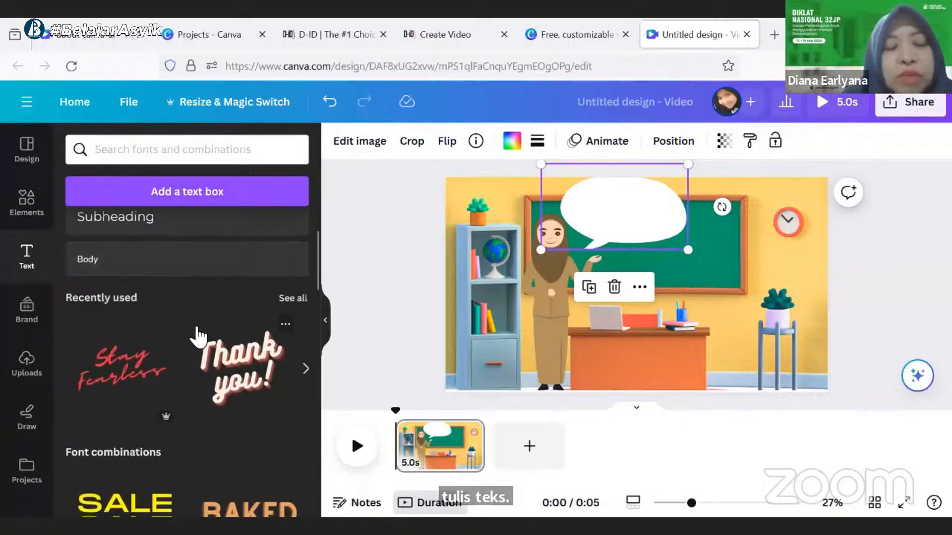
scroll(199, 324, down, 2)
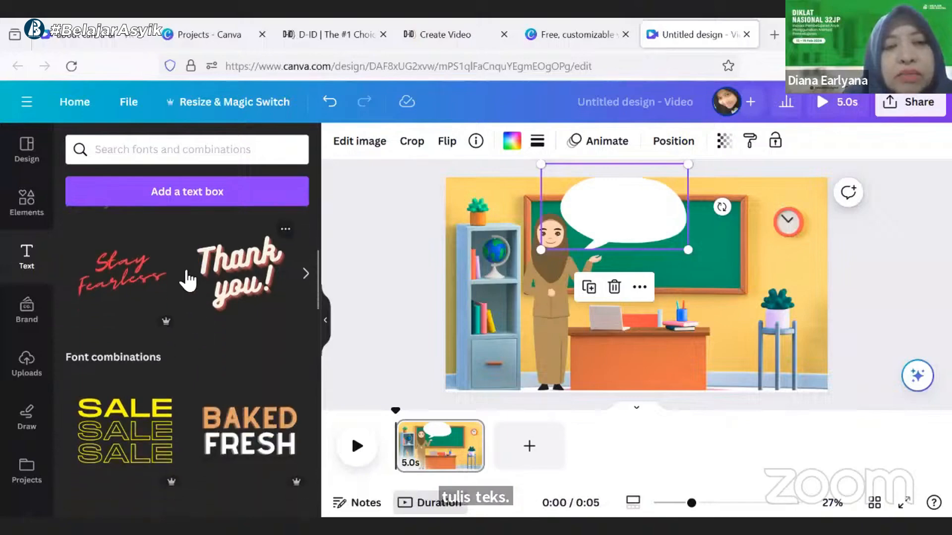
scroll(181, 273, down, 4)
scroll(184, 280, up, 8)
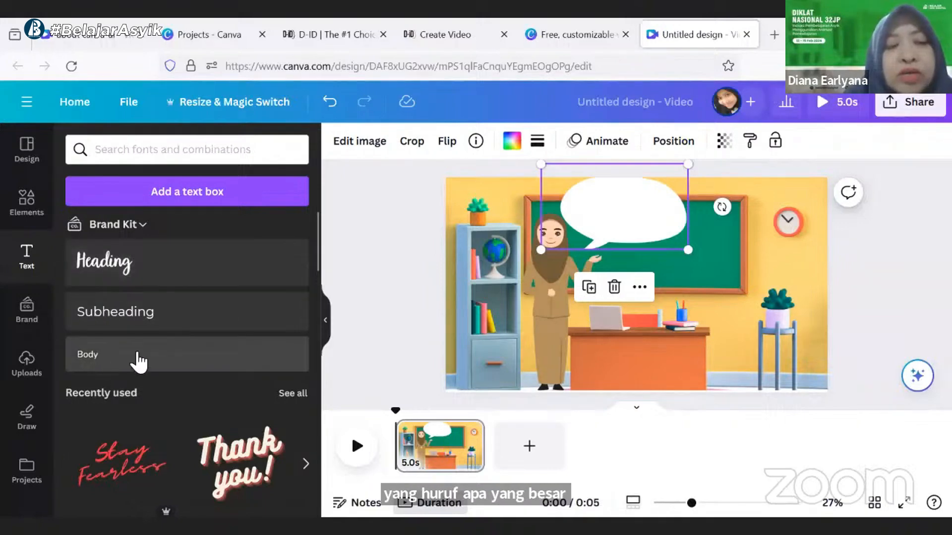
scroll(144, 360, down, 2)
scroll(145, 353, up, 2)
scroll(149, 337, down, 6)
scroll(214, 308, down, 5)
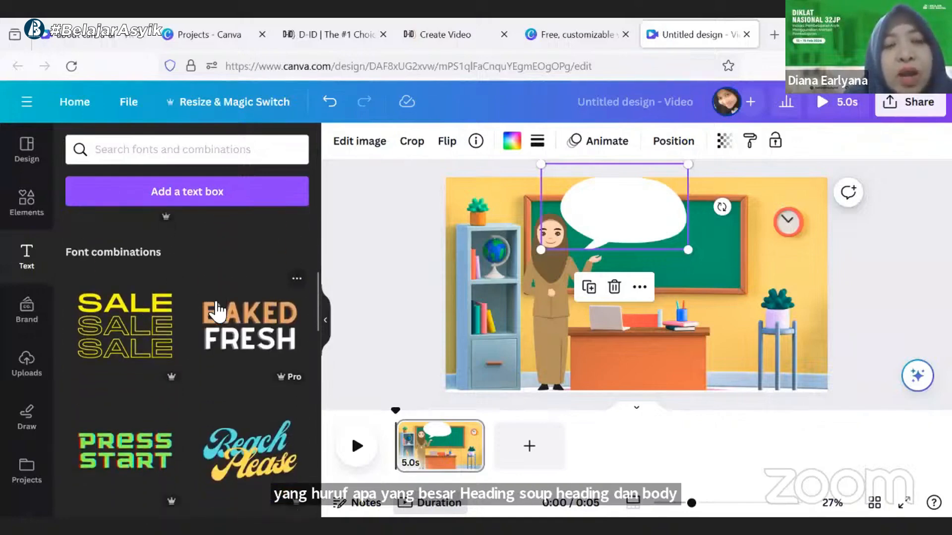
scroll(216, 310, down, 7)
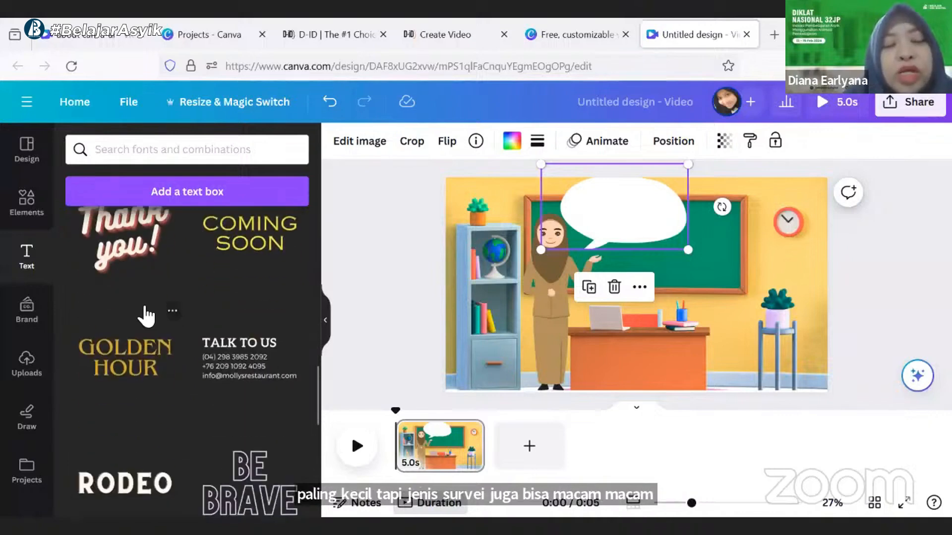
scroll(168, 320, down, 6)
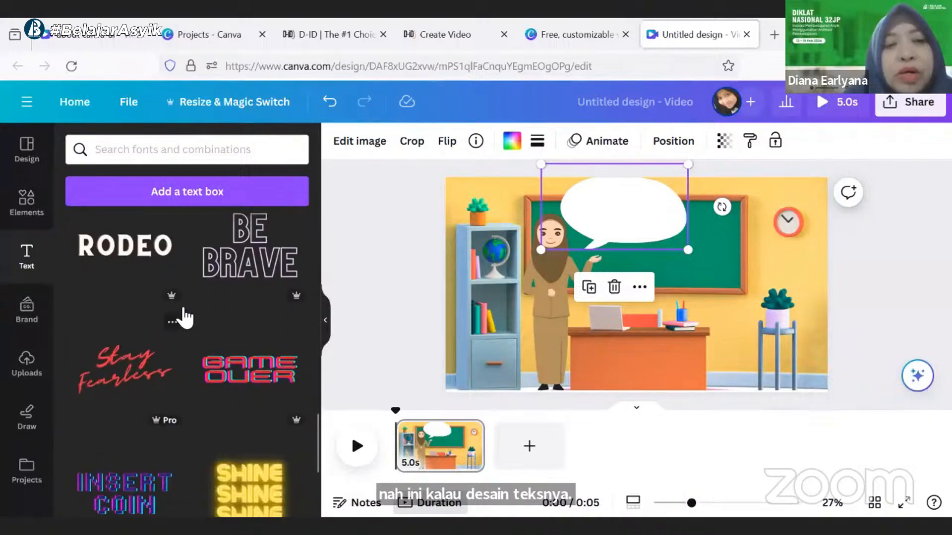
scroll(213, 347, down, 7)
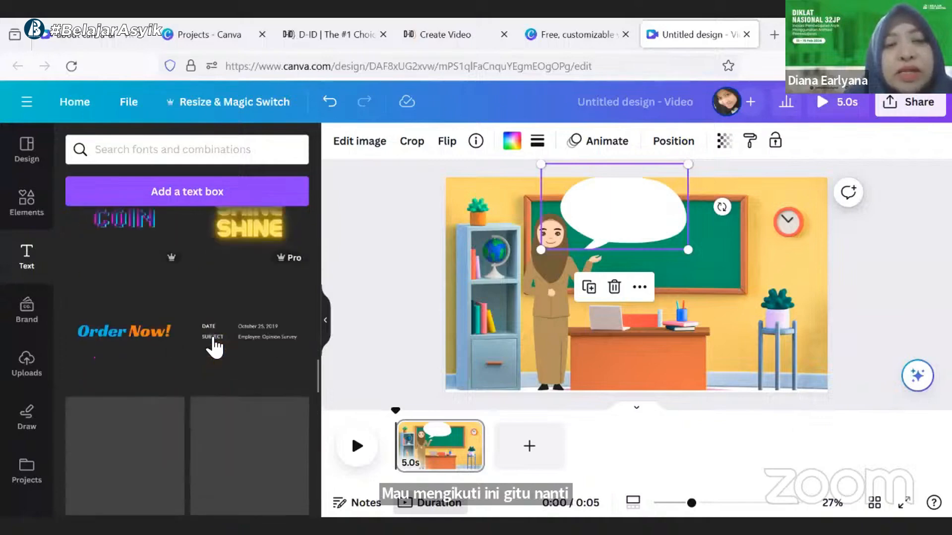
scroll(215, 347, down, 6)
scroll(214, 347, up, 3)
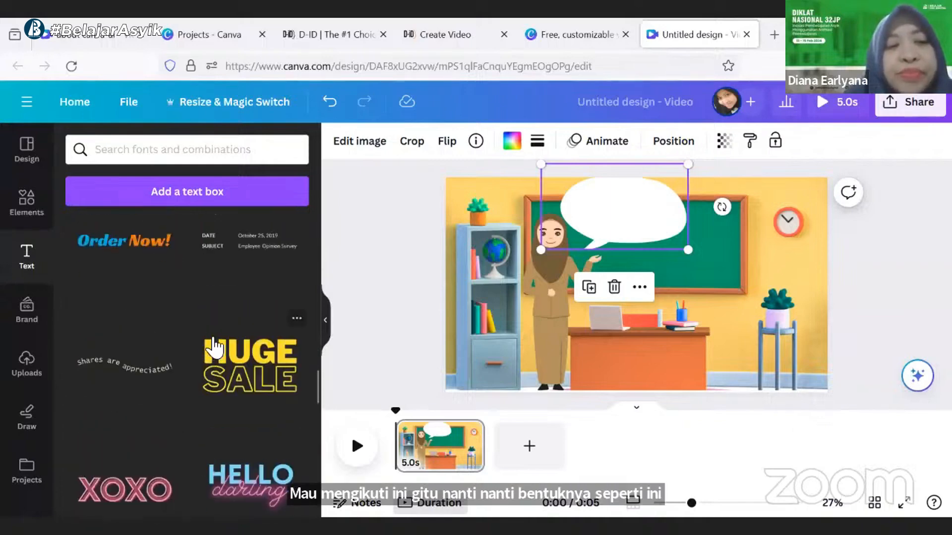
scroll(215, 347, up, 15)
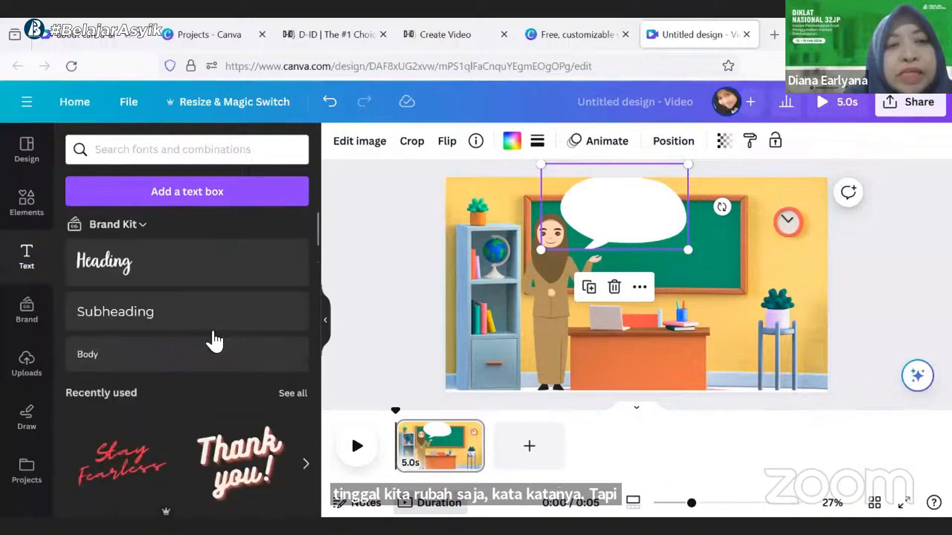
Add a subheading text box to the page and move it into the white speech bubble
click(151, 321)
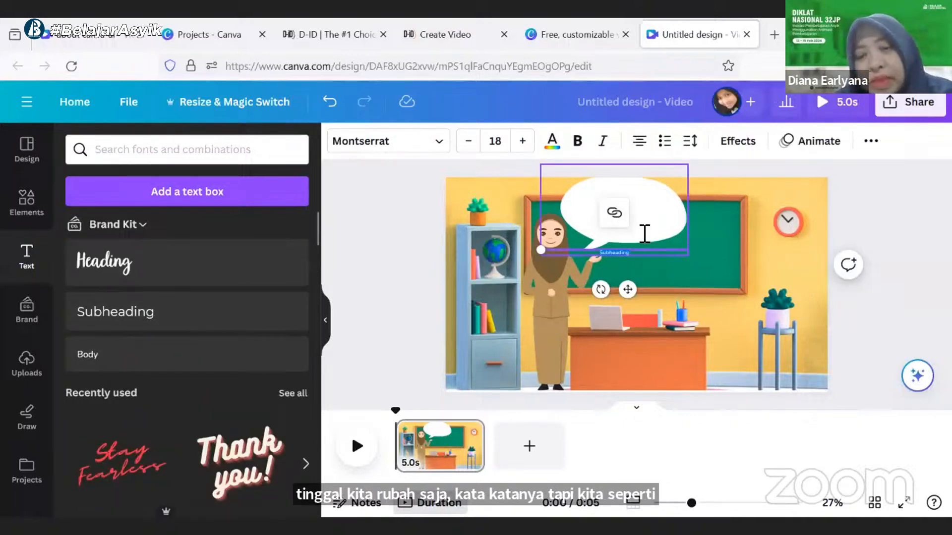
click(632, 253)
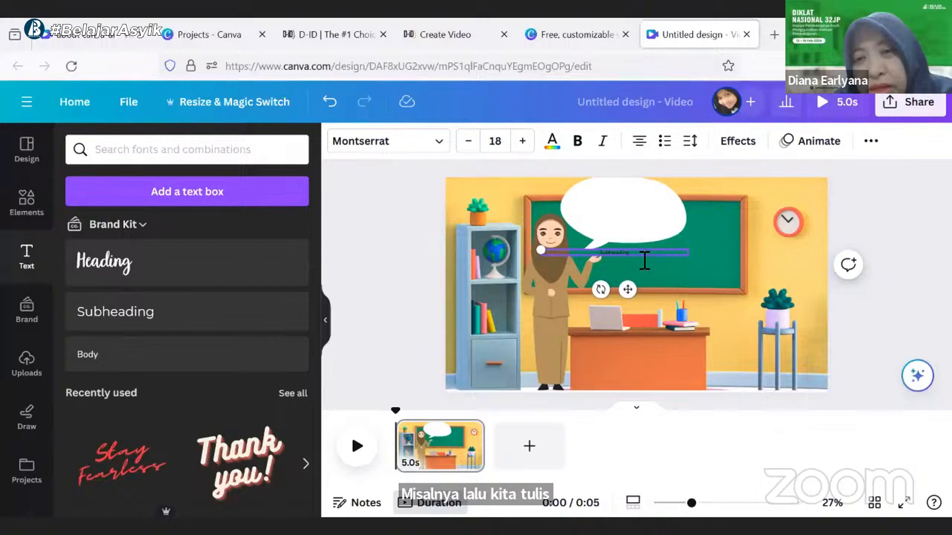
double_click(644, 260)
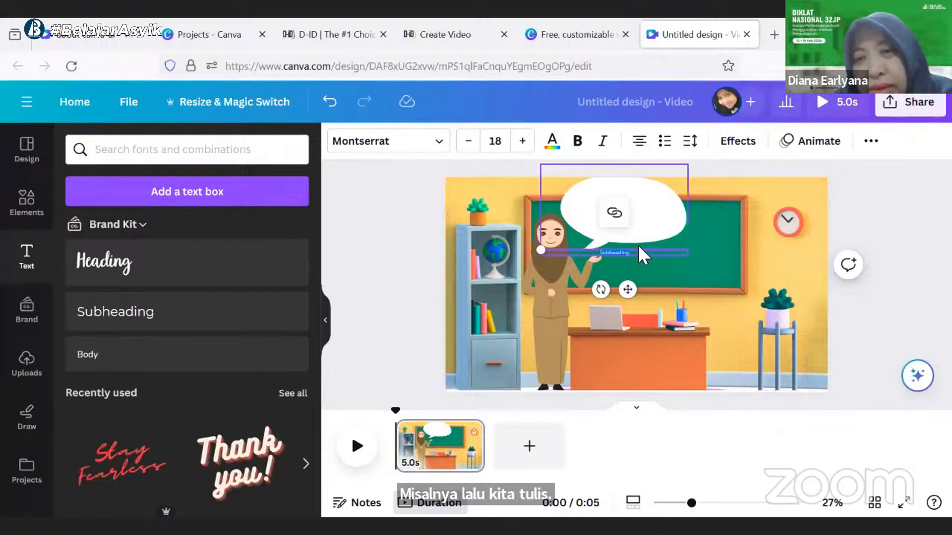
click(633, 252)
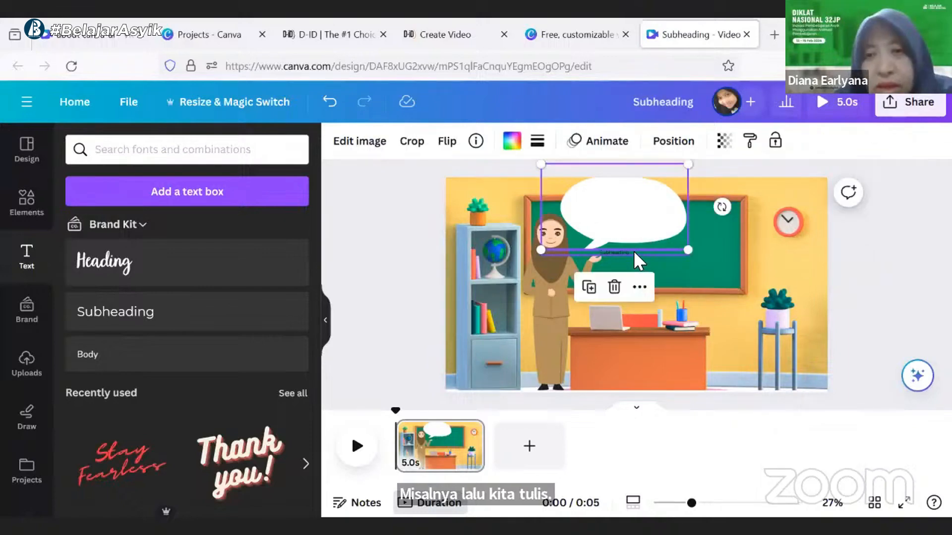
click(654, 252)
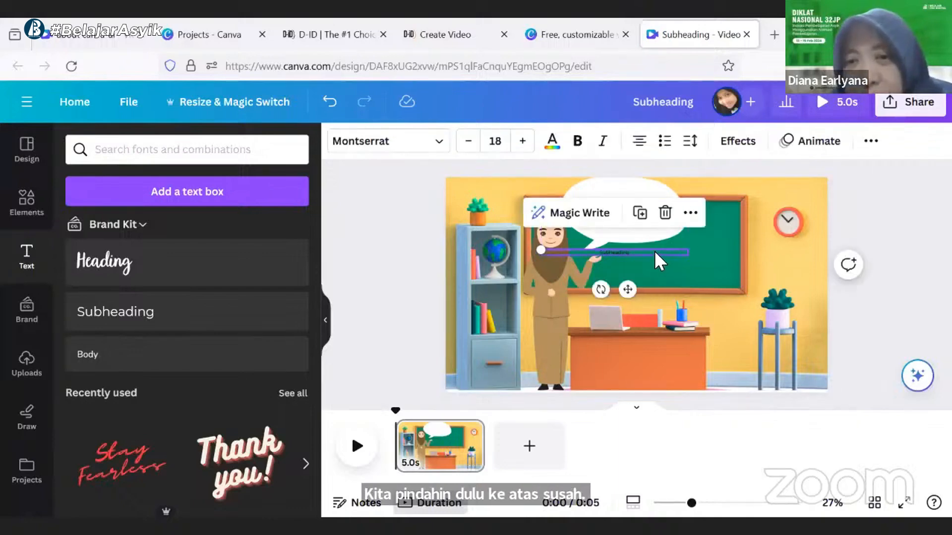
drag(655, 251, 662, 204)
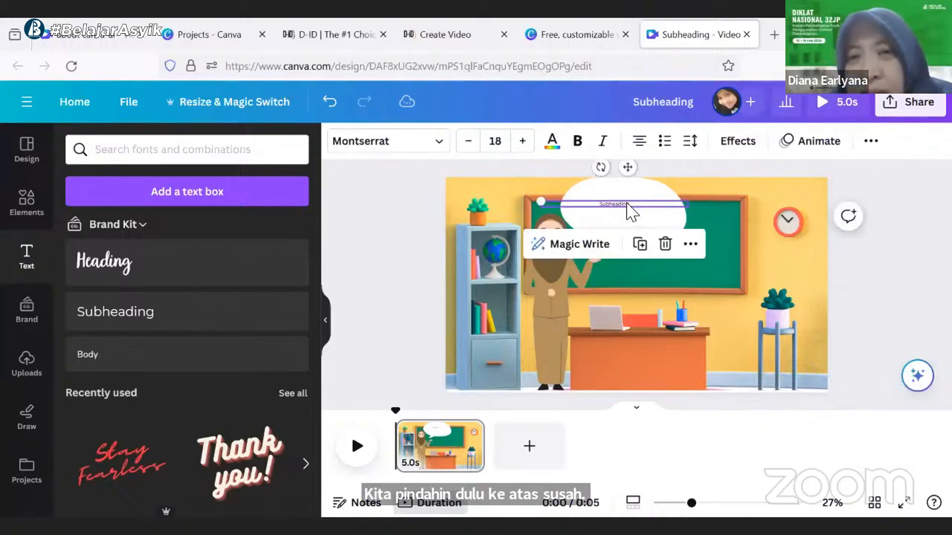
Replace the subheading text with "Assalammu alaikum..." and, on a second line, "Apa Kabar Anak-anak.."
double_click(631, 207)
text(A)
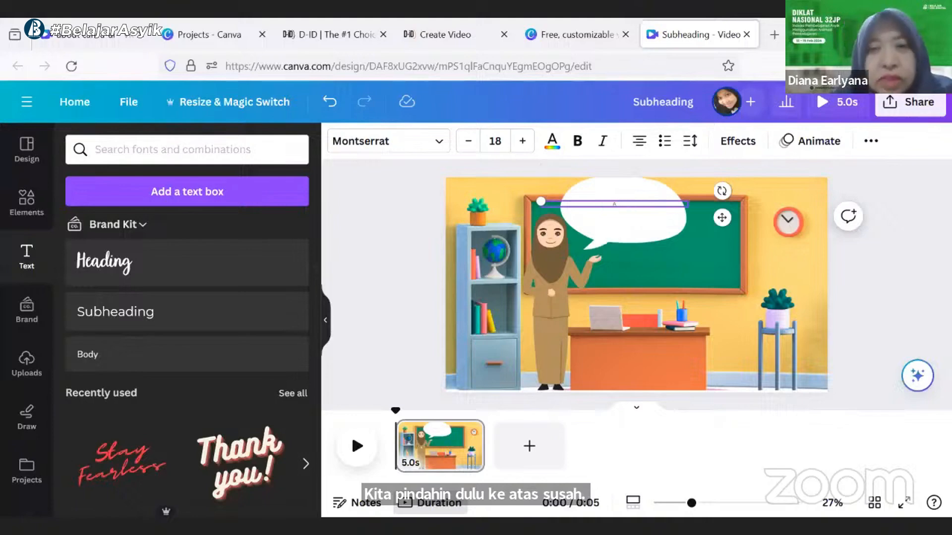
text(ssalamu)
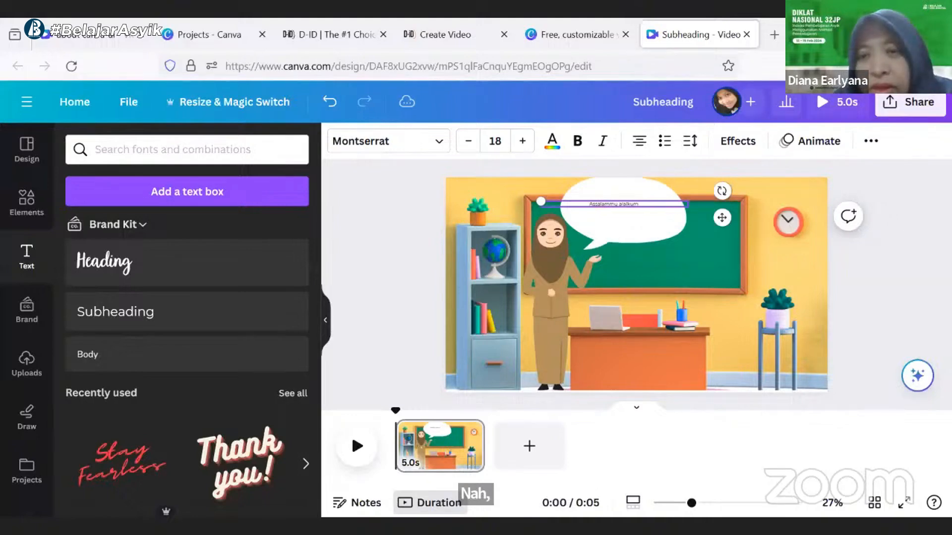
text( alaikum...)
key(Return)
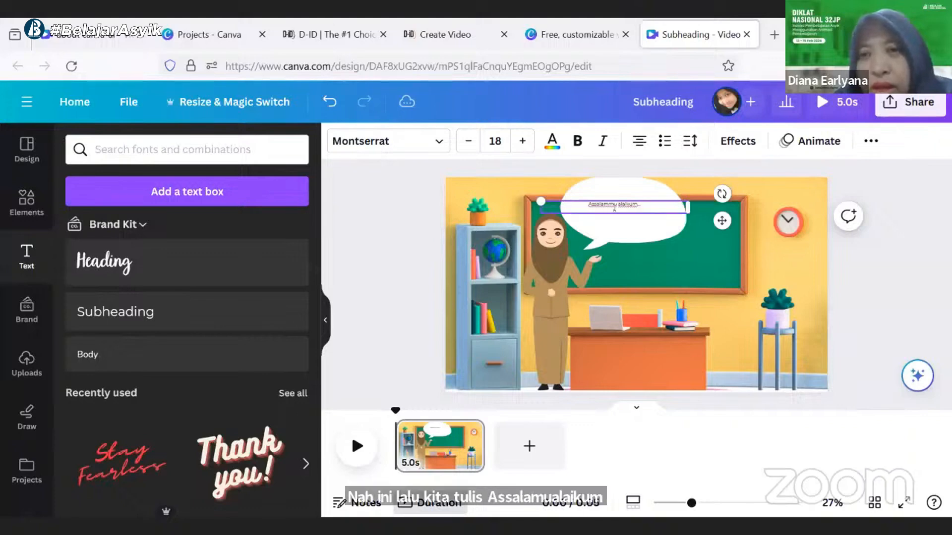
text(Apa Kabar)
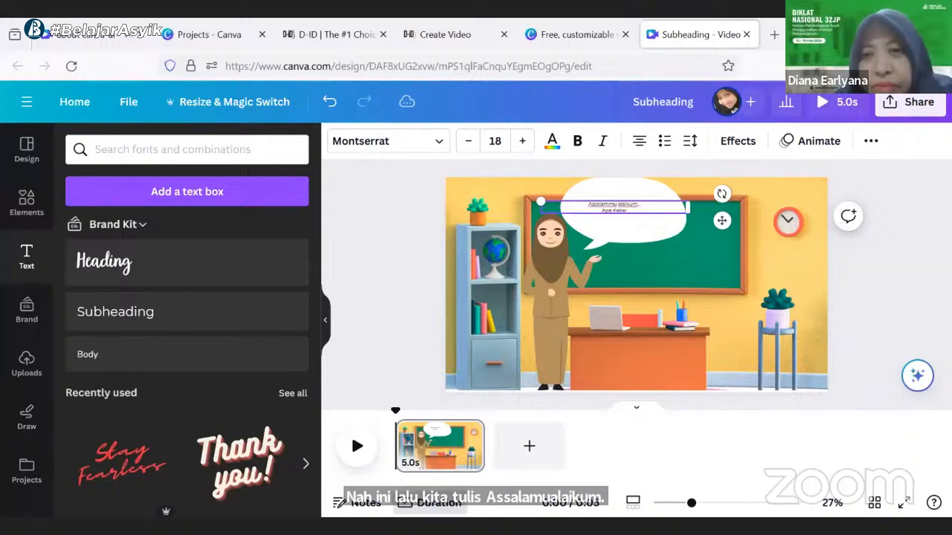
text(ak-anak..)
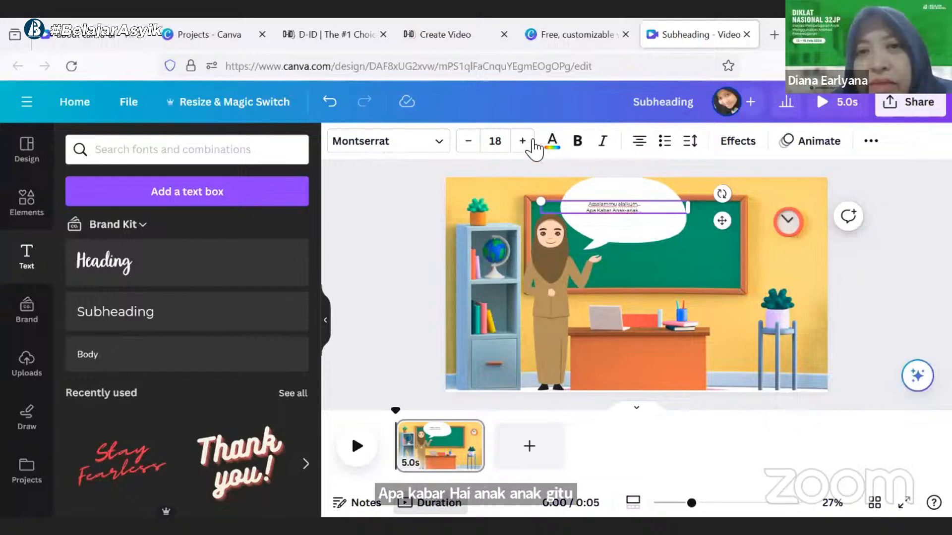
Enlarge the font of the second line, "Apa Kabar Anak-anak..", by a few points
click(529, 141)
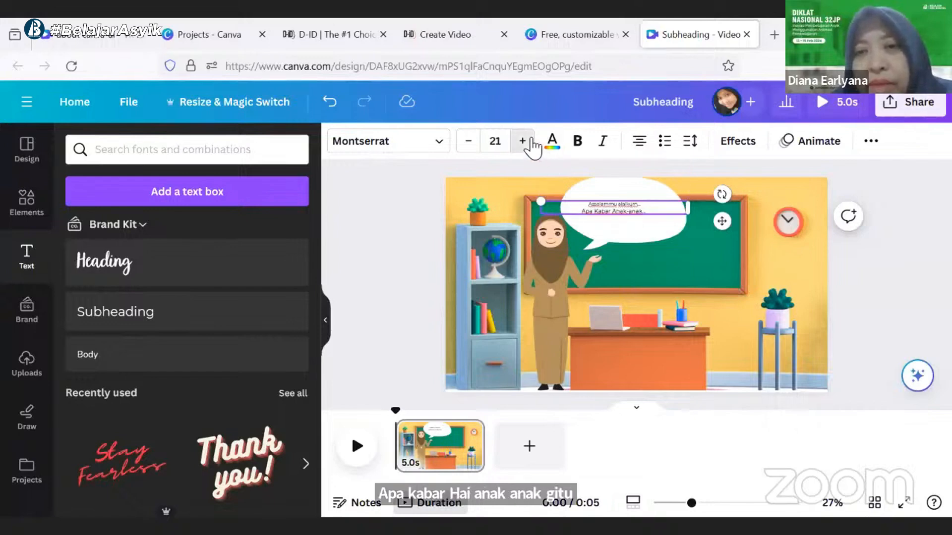
click(529, 141)
click(528, 141)
click(529, 141)
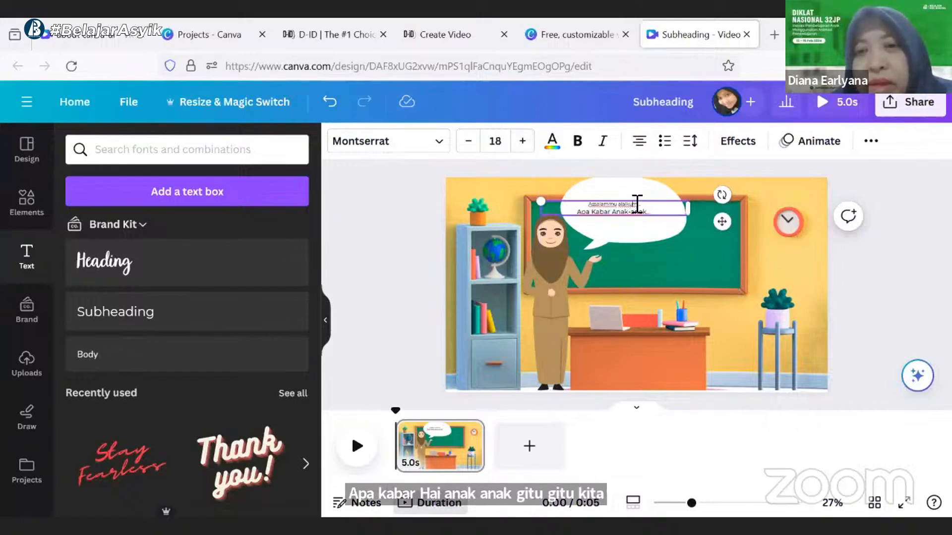
Set the font size of the first line, "Assalammu alaikum...", to 32
click(522, 142)
click(523, 141)
click(522, 141)
click(523, 141)
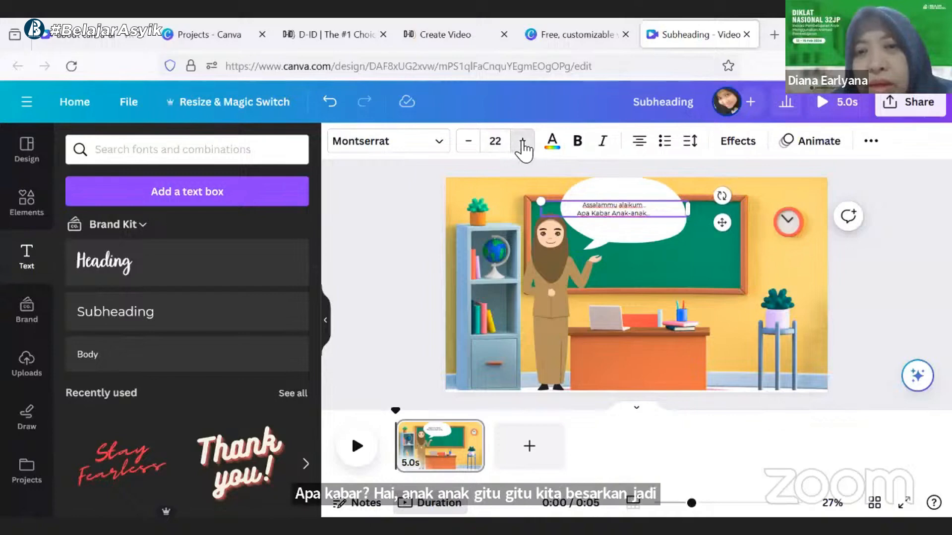
click(523, 141)
click(522, 141)
click(523, 141)
click(523, 141)
click(523, 141)
click(522, 141)
click(523, 141)
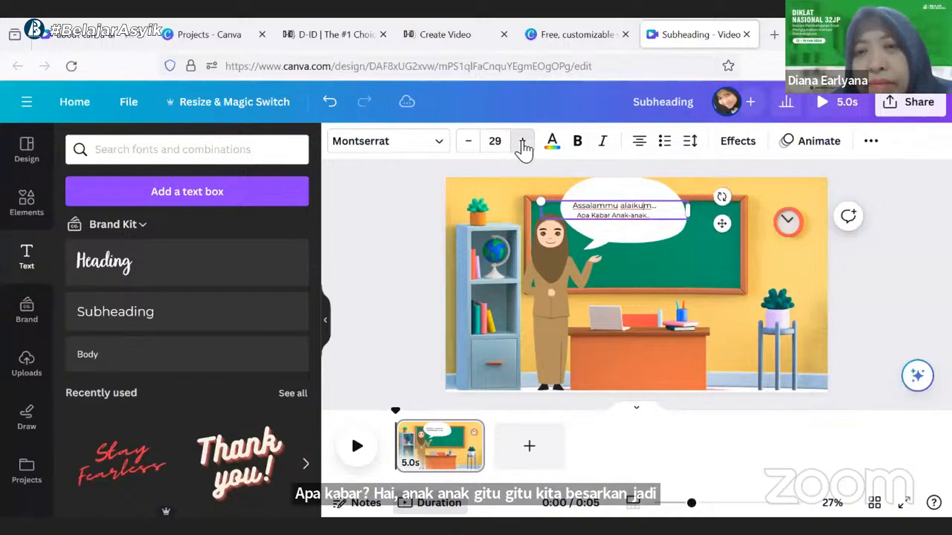
click(522, 141)
click(522, 141)
click(523, 141)
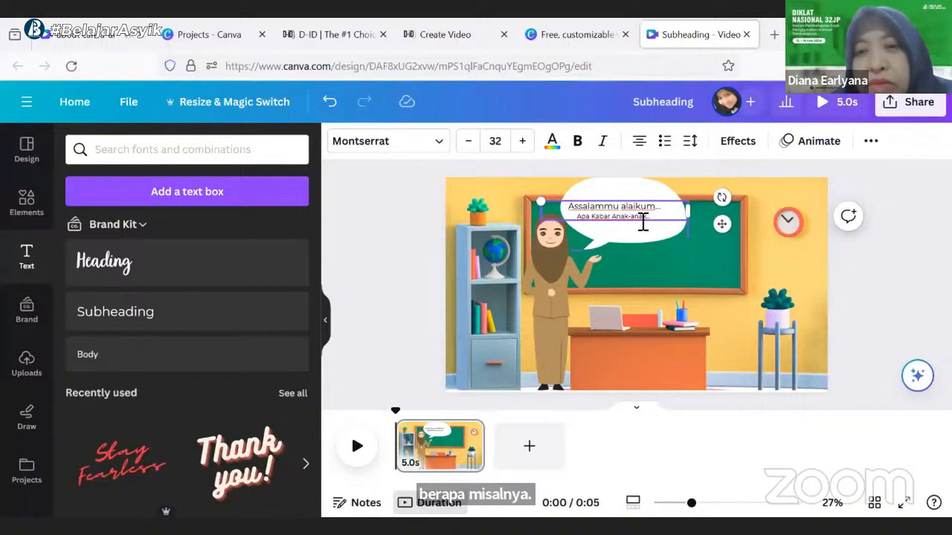
Set the font size of the second line, "Apa Kabar Anak-anak..", to 29
click(522, 142)
click(522, 141)
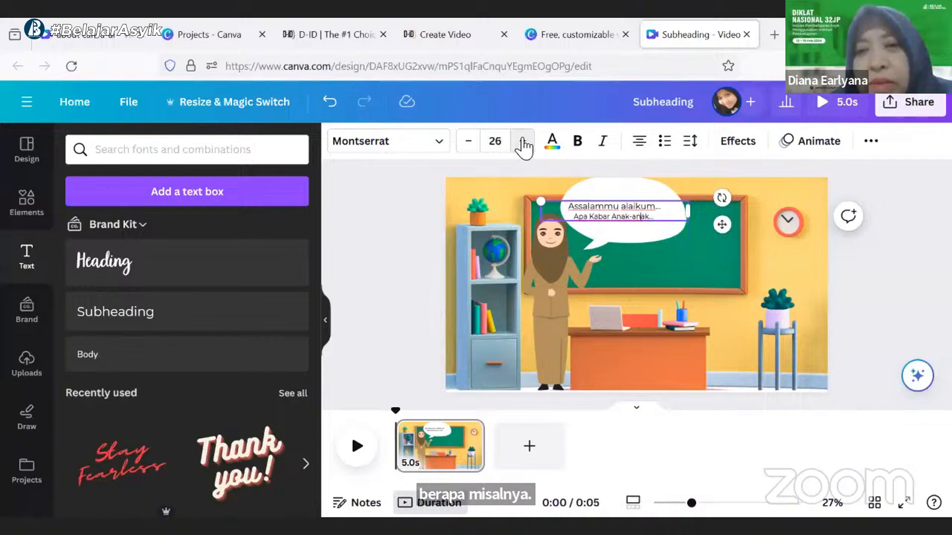
click(522, 142)
click(522, 141)
click(523, 142)
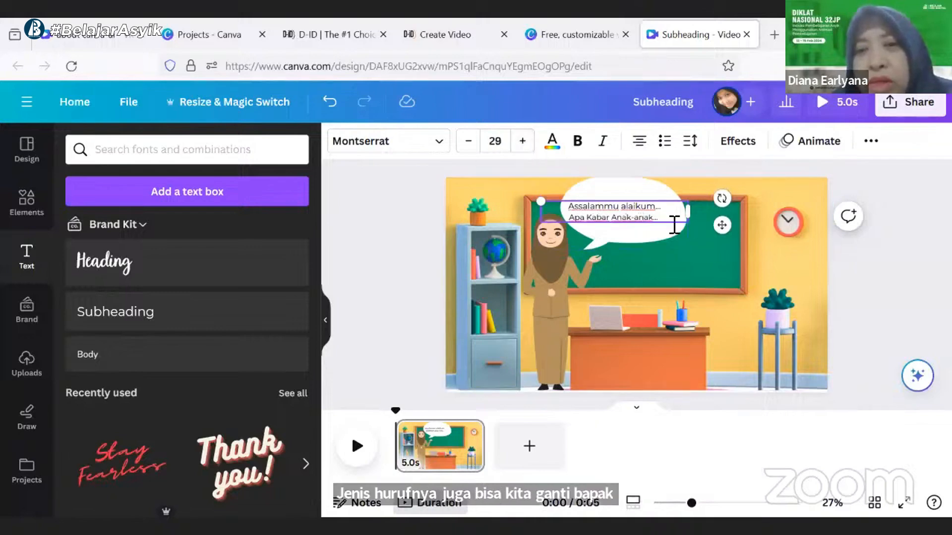
Change the font of the whole greeting text in the speech bubble to Boleh Regular
click(671, 206)
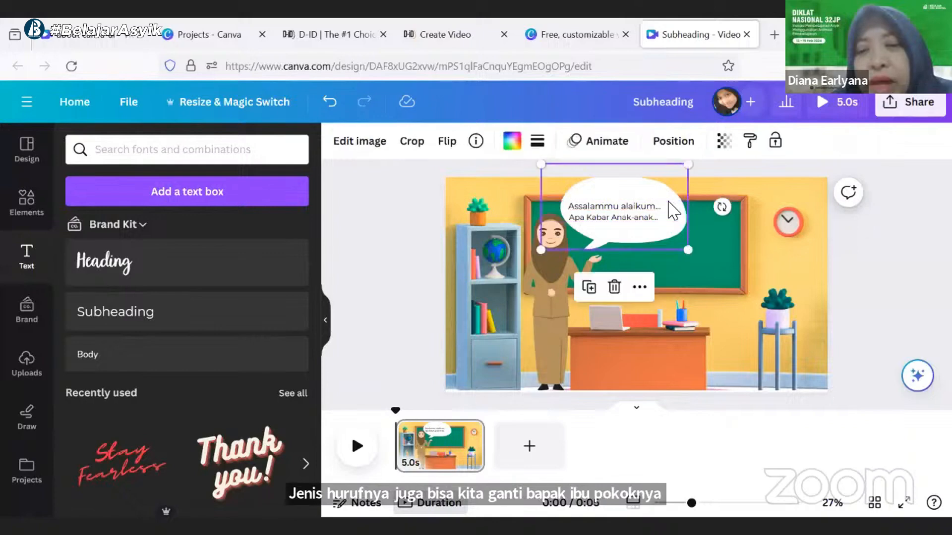
click(638, 217)
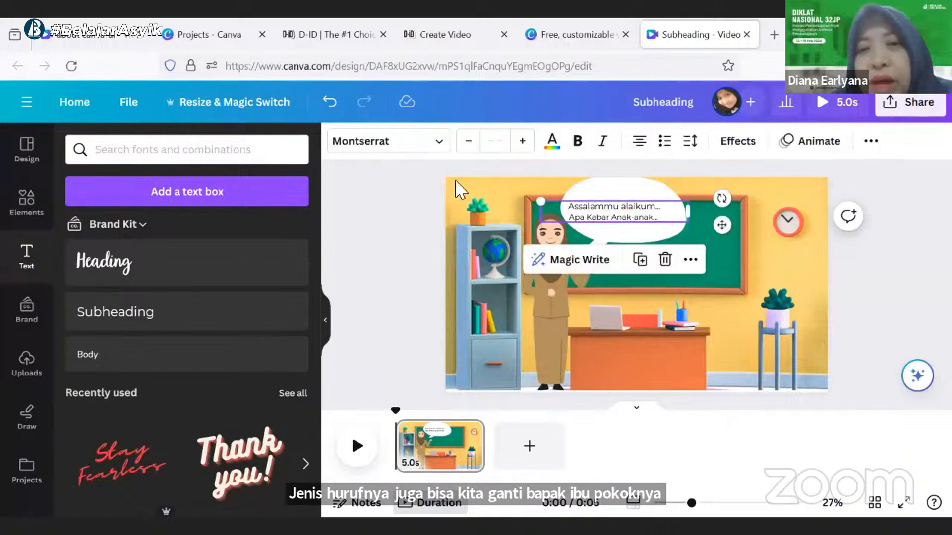
click(439, 144)
click(439, 144)
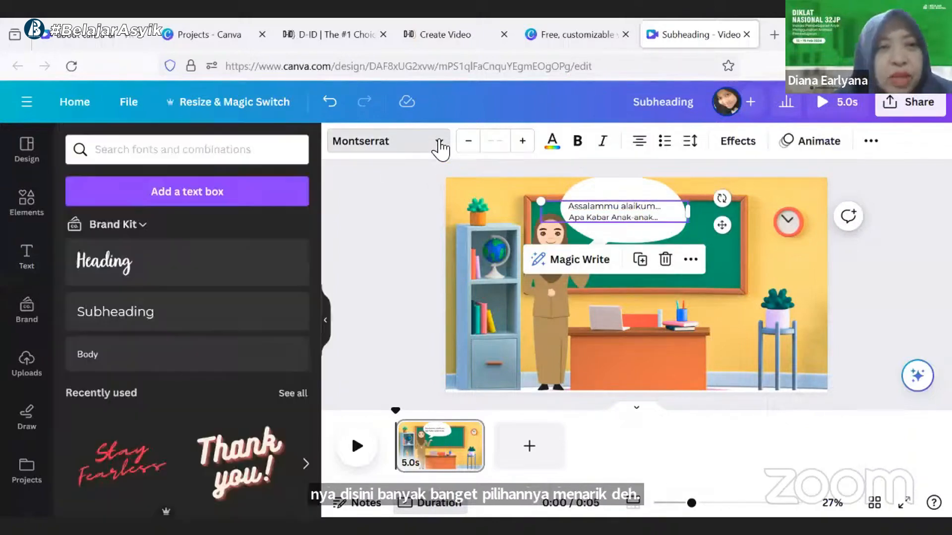
click(439, 143)
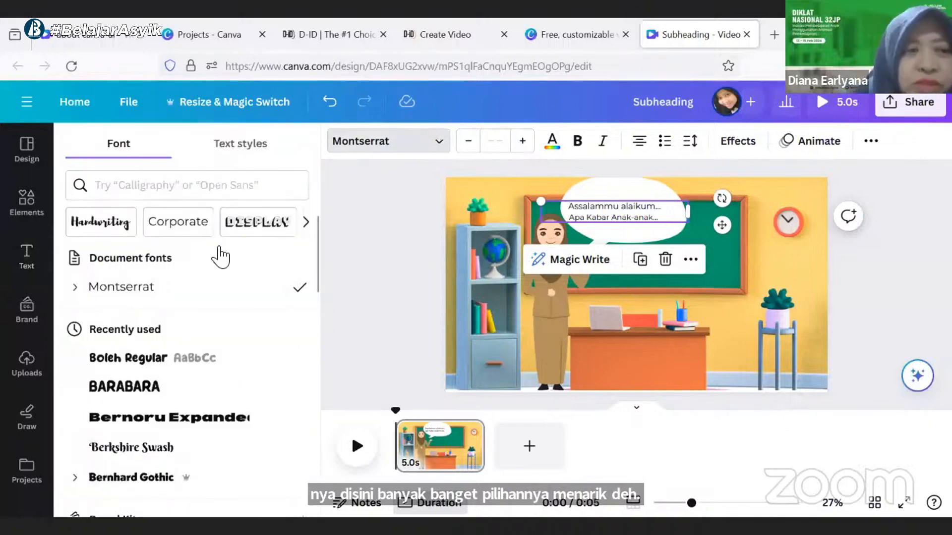
click(153, 369)
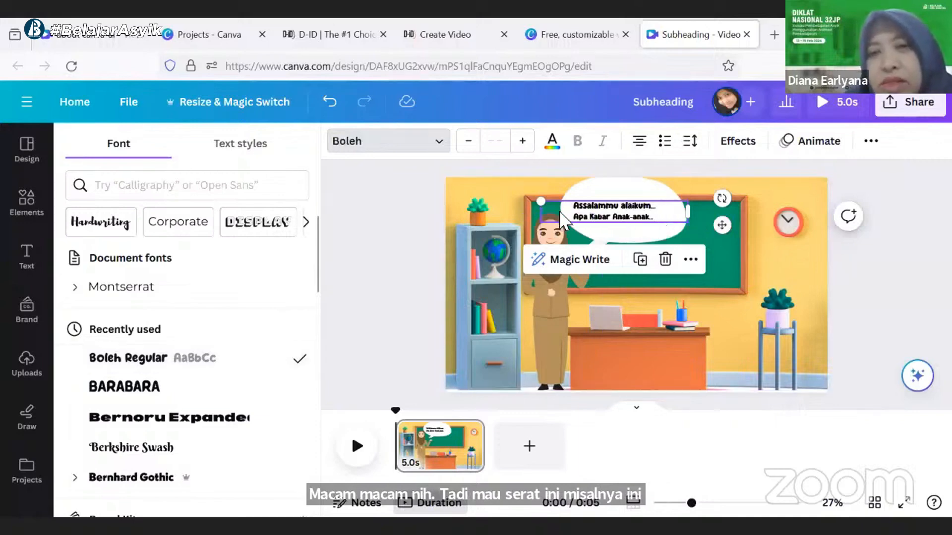
Adjust the size of the greeting text box so both lines fit inside the white speech bubble
drag(547, 201, 562, 196)
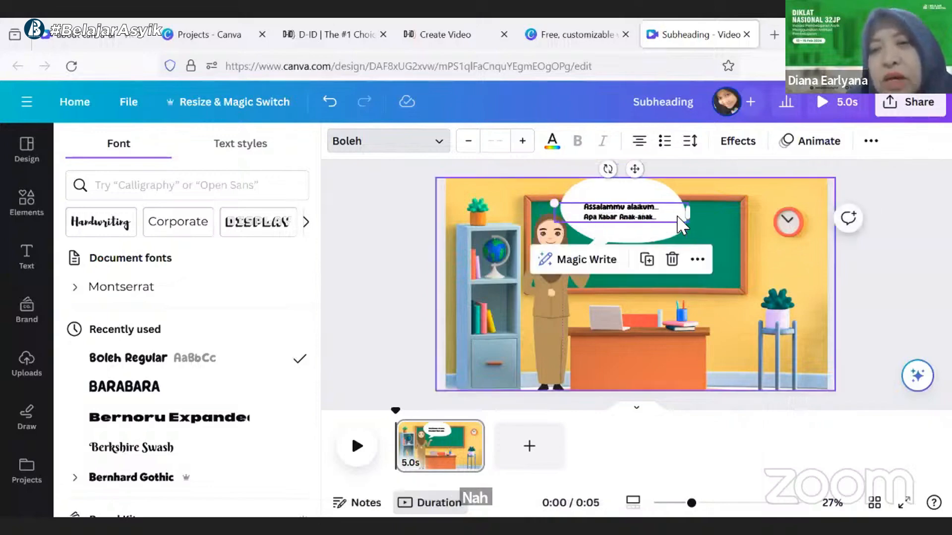
drag(553, 233, 549, 233)
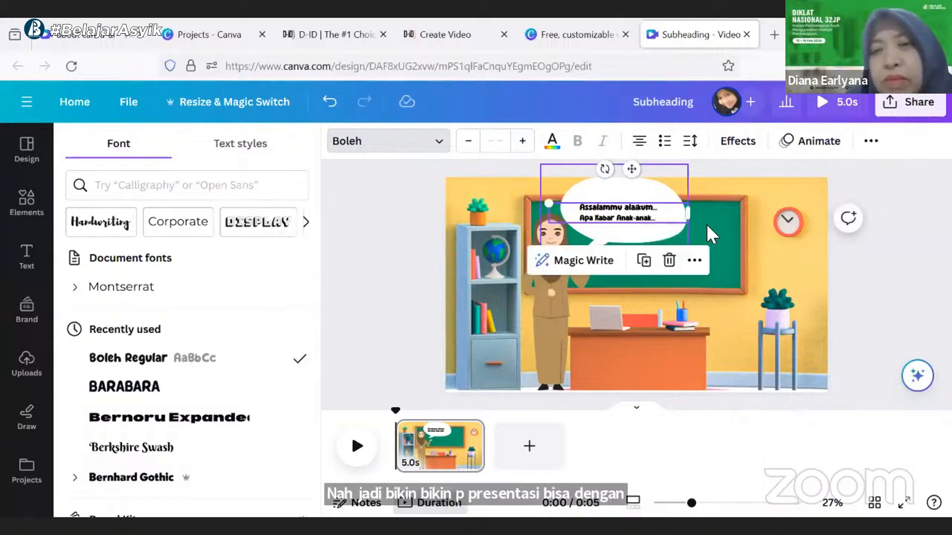
click(904, 261)
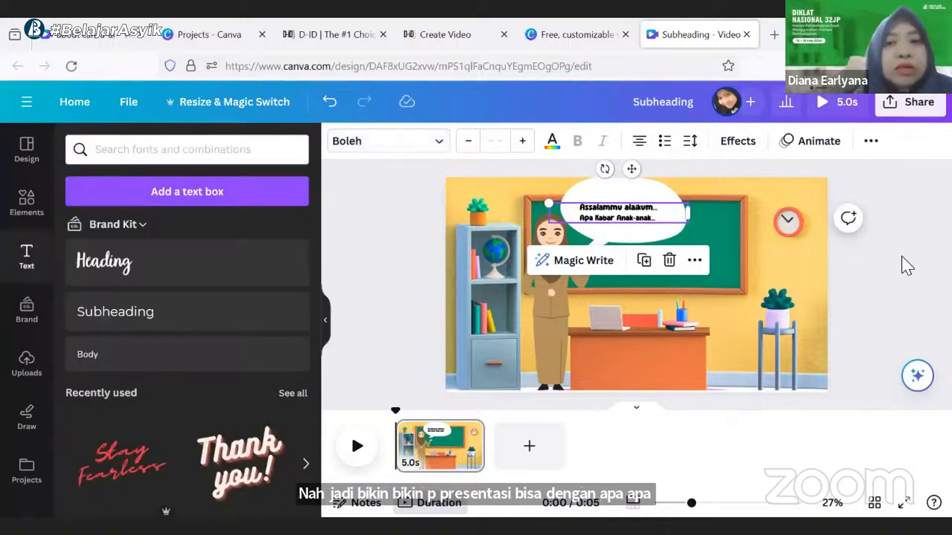
click(382, 229)
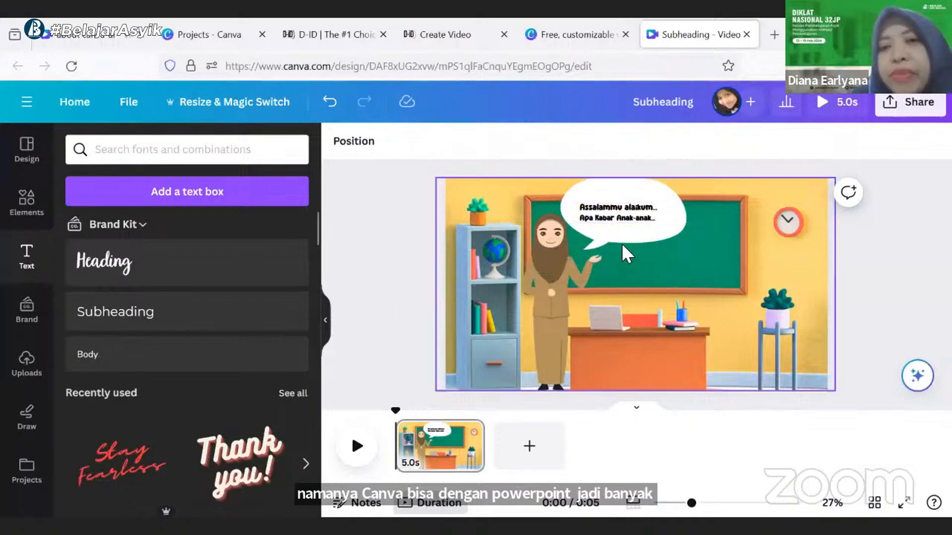
click(625, 223)
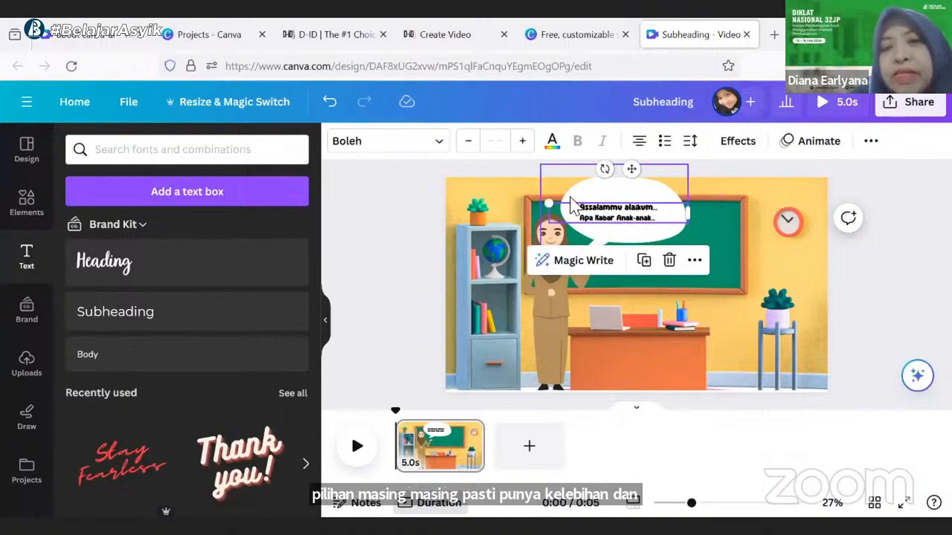
drag(547, 196, 540, 202)
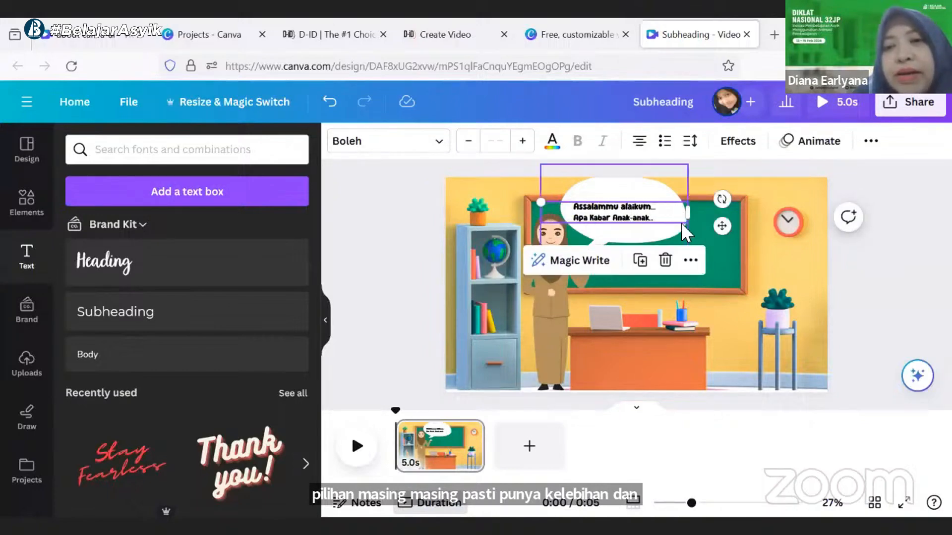
click(852, 262)
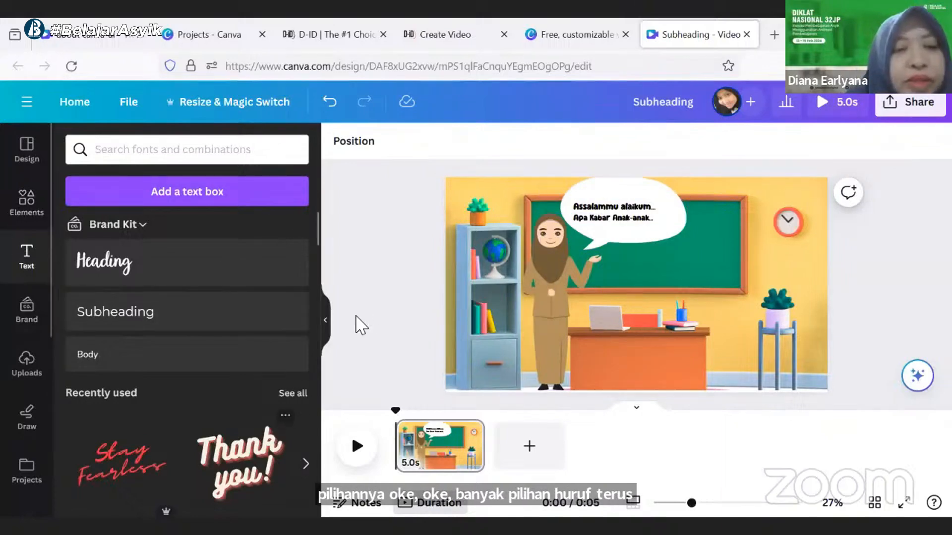
Open the audio library and browse its recently used tracks and the music categories below them
click(326, 321)
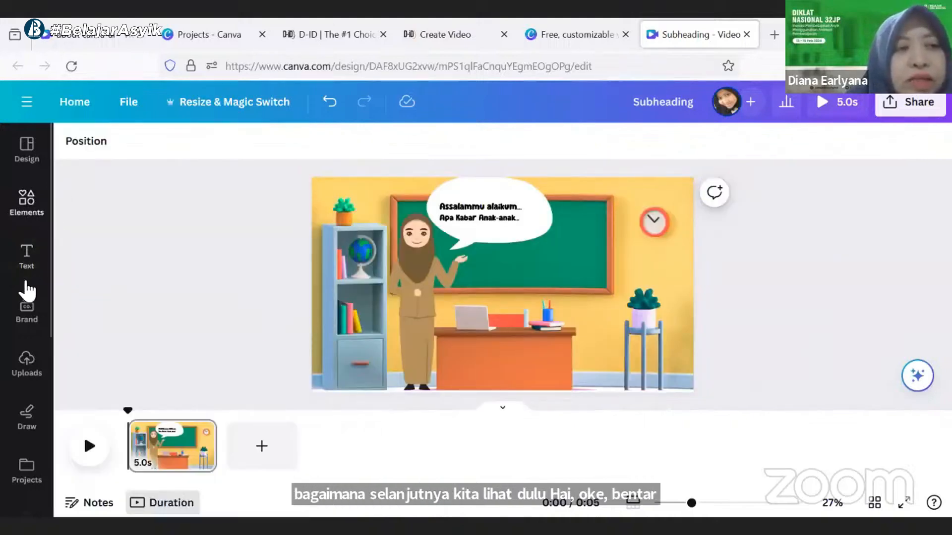
scroll(14, 402, down, 5)
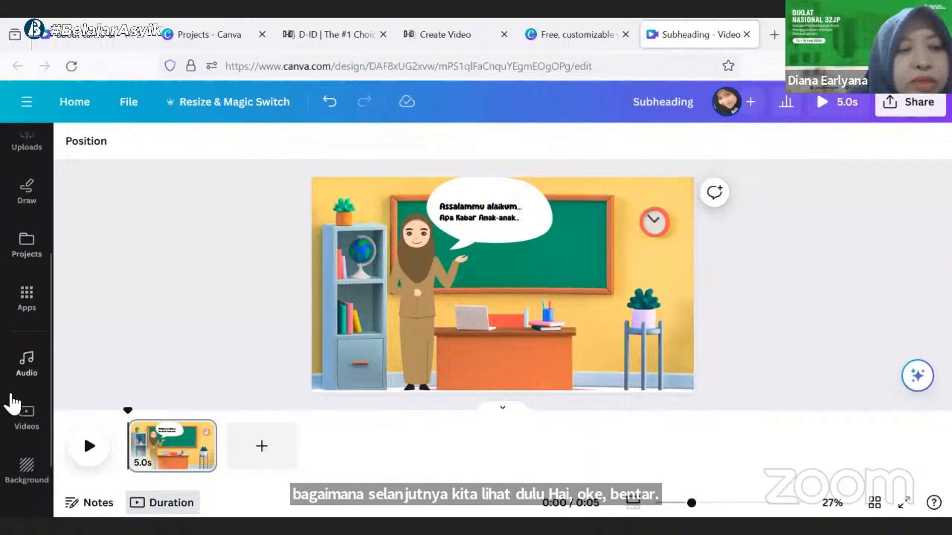
click(33, 362)
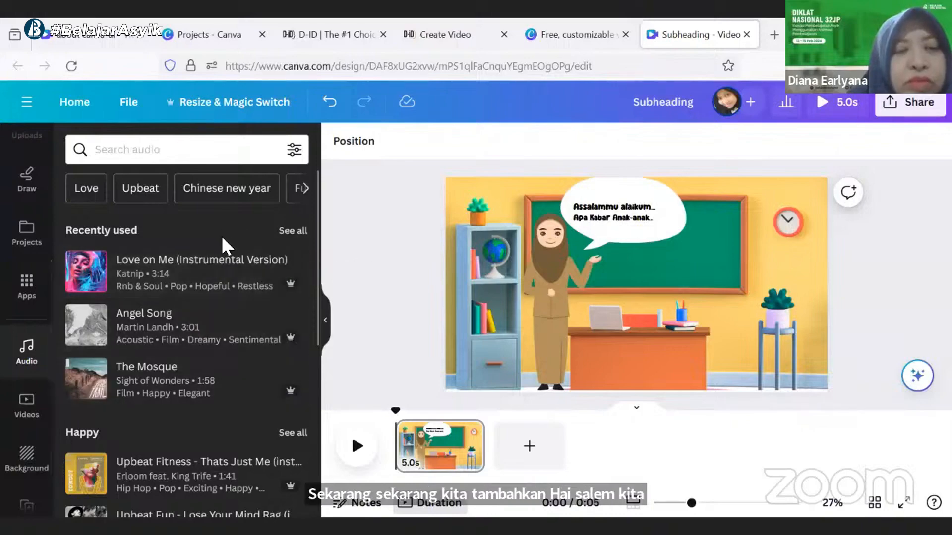
scroll(230, 265, down, 10)
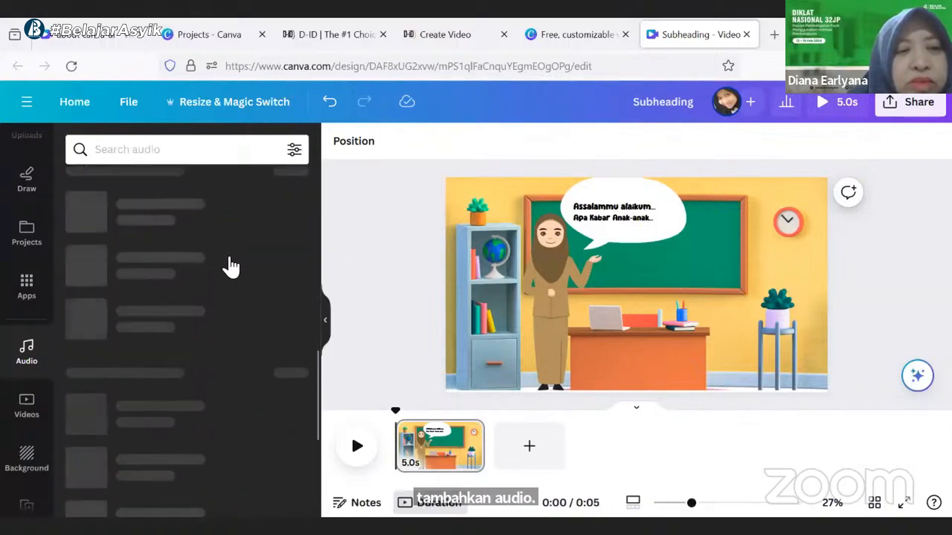
scroll(229, 266, up, 10)
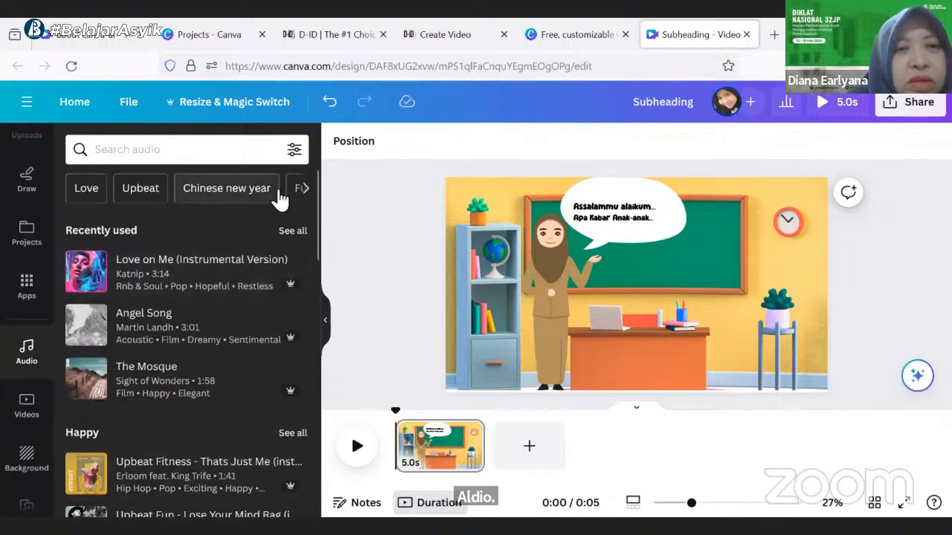
scroll(161, 236, down, 2)
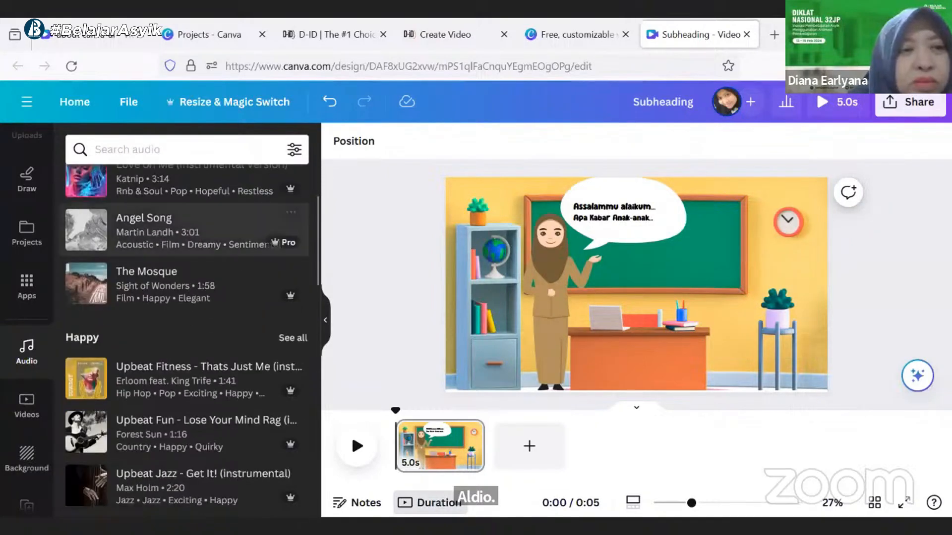
Open the D-ID AI Presenters app and review its presenter, script, language, voice and style options
scroll(42, 397, down, 1)
scroll(39, 394, down, 1)
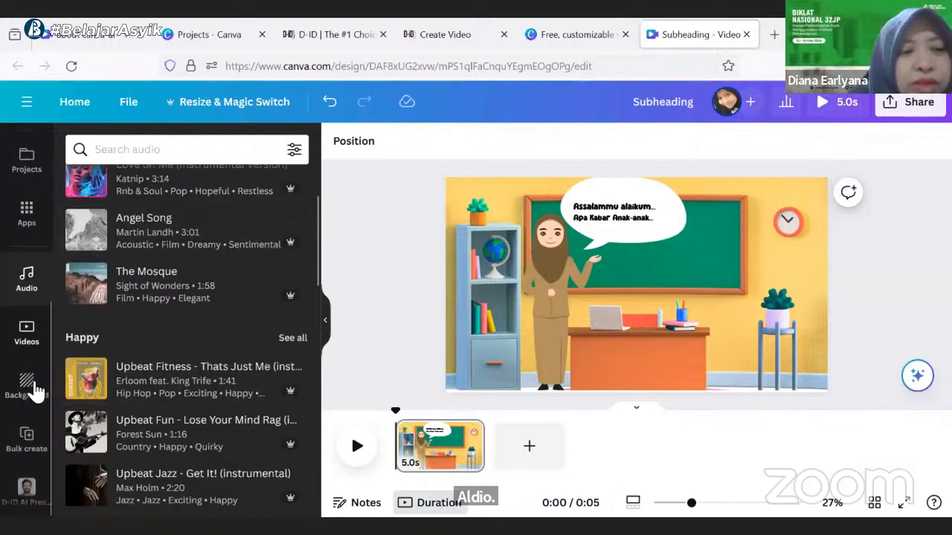
scroll(35, 396, up, 2)
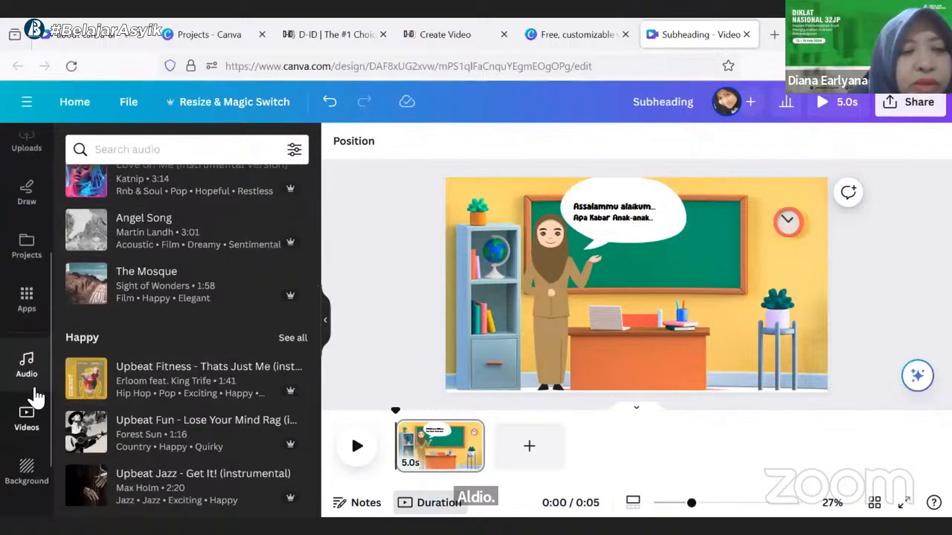
scroll(35, 396, down, 2)
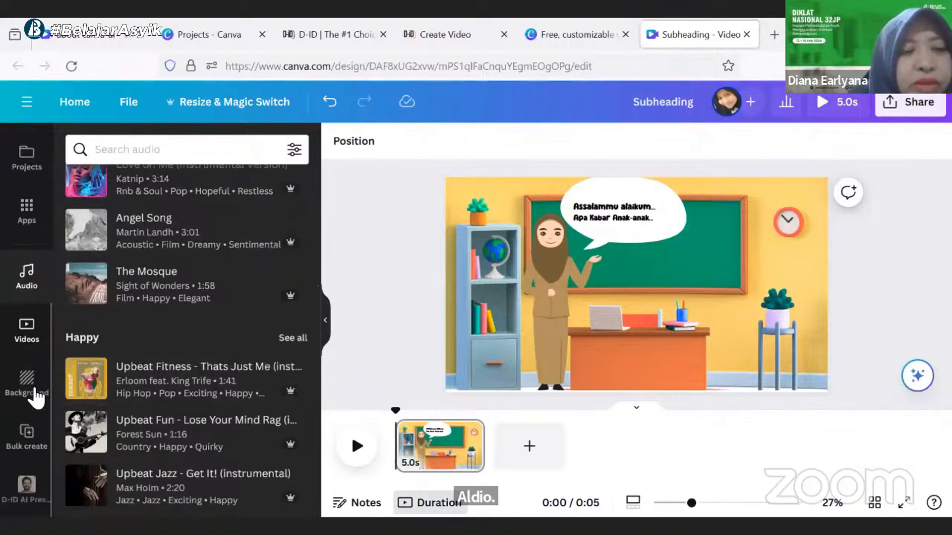
click(31, 487)
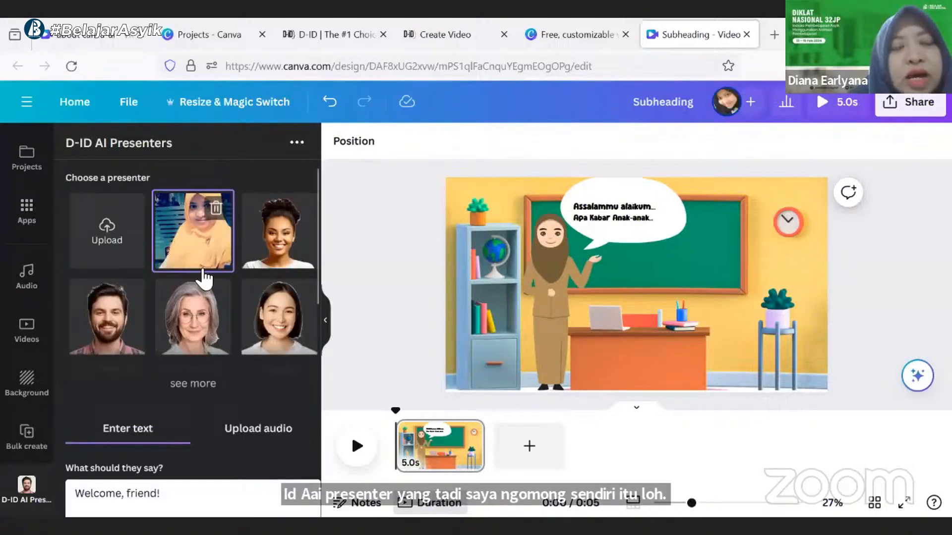
scroll(216, 312, down, 5)
scroll(220, 325, up, 5)
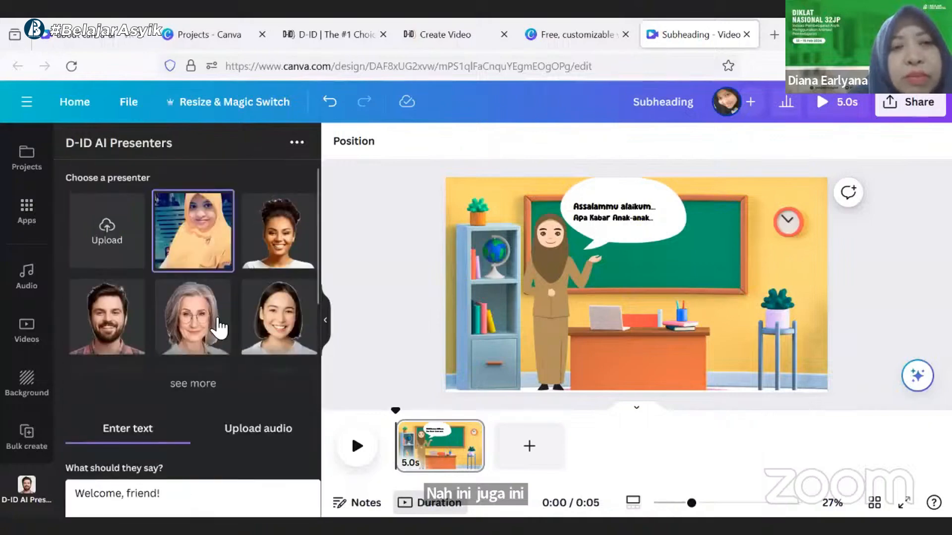
scroll(220, 328, down, 10)
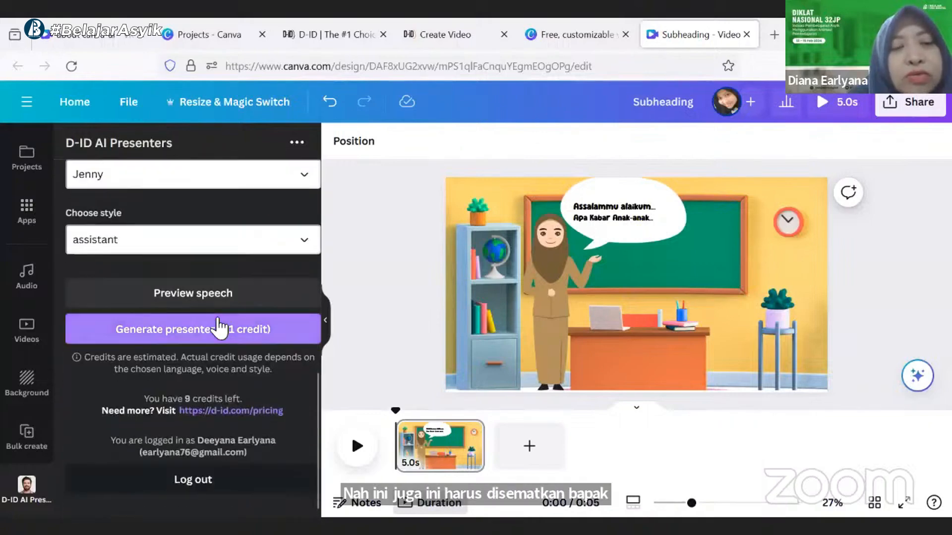
scroll(207, 252, up, 7)
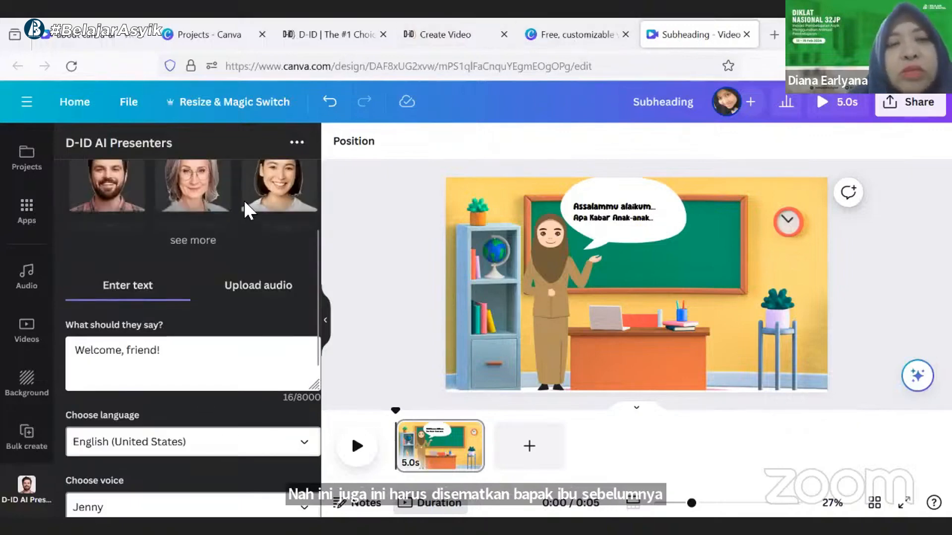
scroll(244, 200, down, 5)
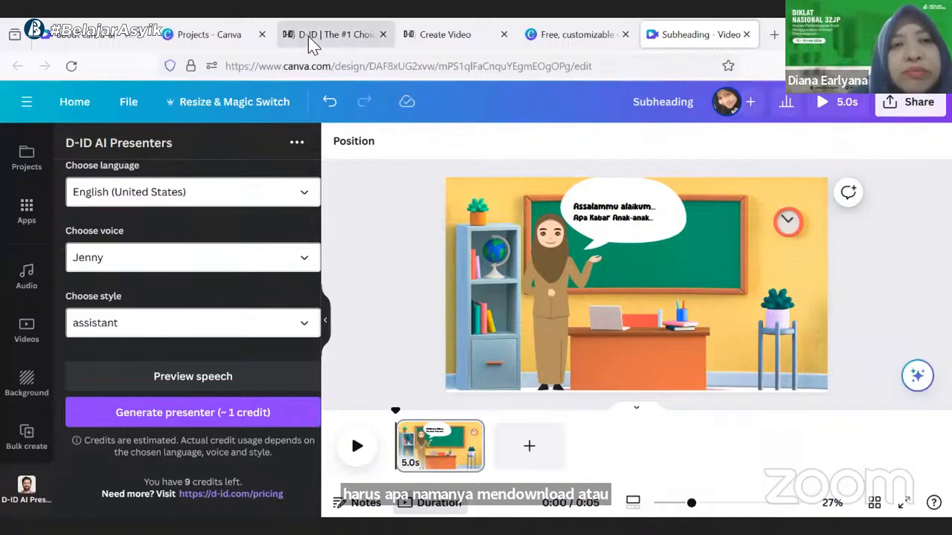
Switch to the D-ID website and its Creative Reality Studio editor to examine the free trial and presenter-adding options
click(317, 40)
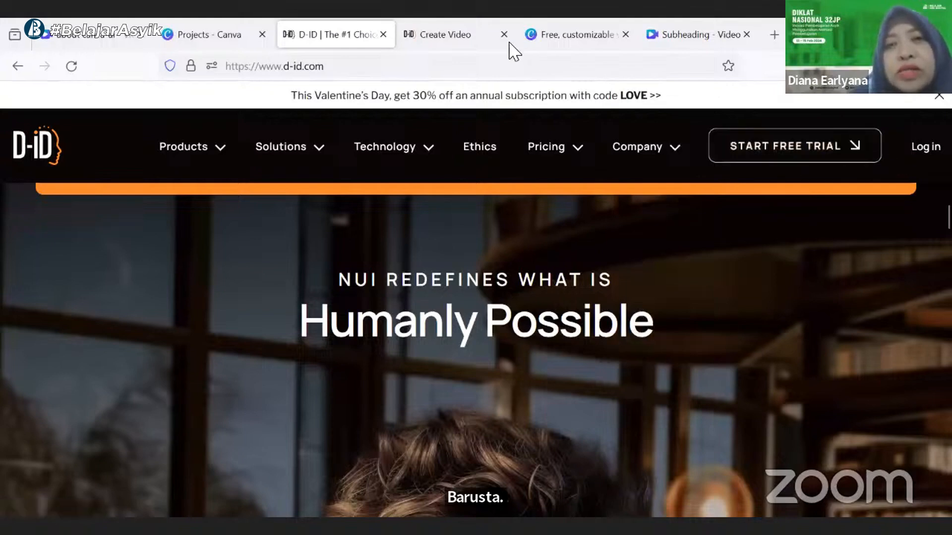
click(451, 36)
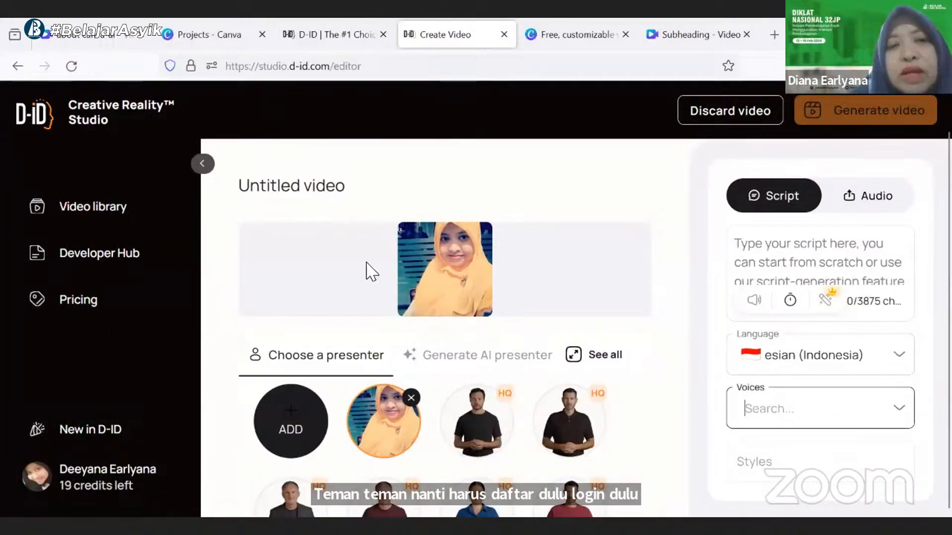
mouse_move(307, 421)
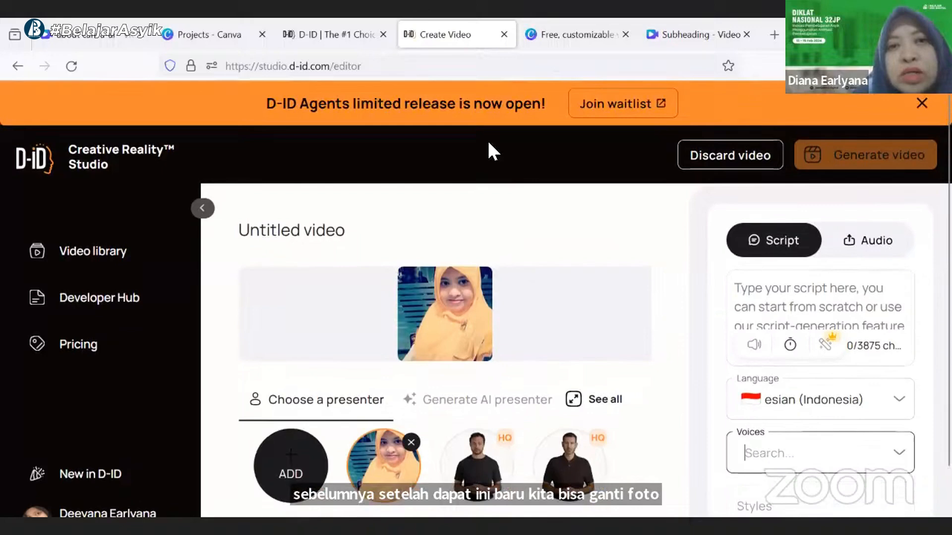
click(329, 36)
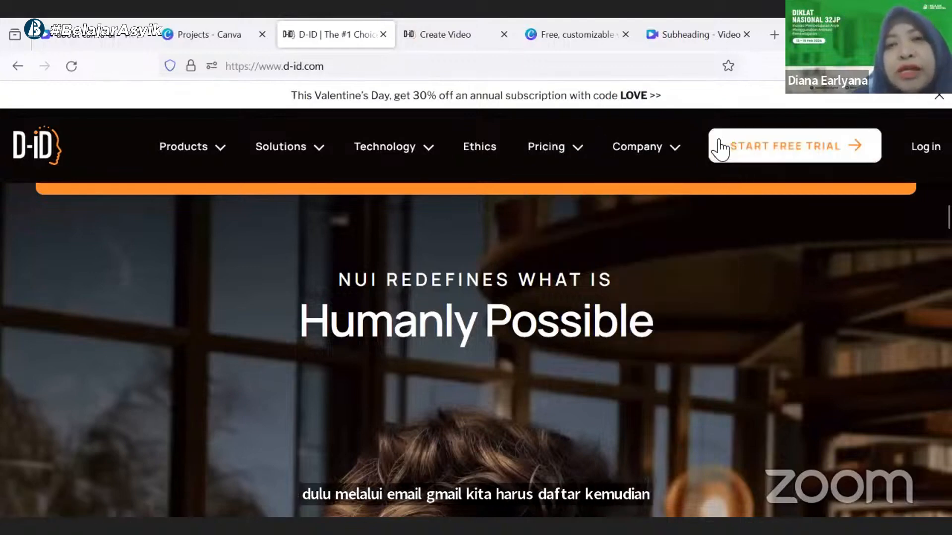
click(438, 40)
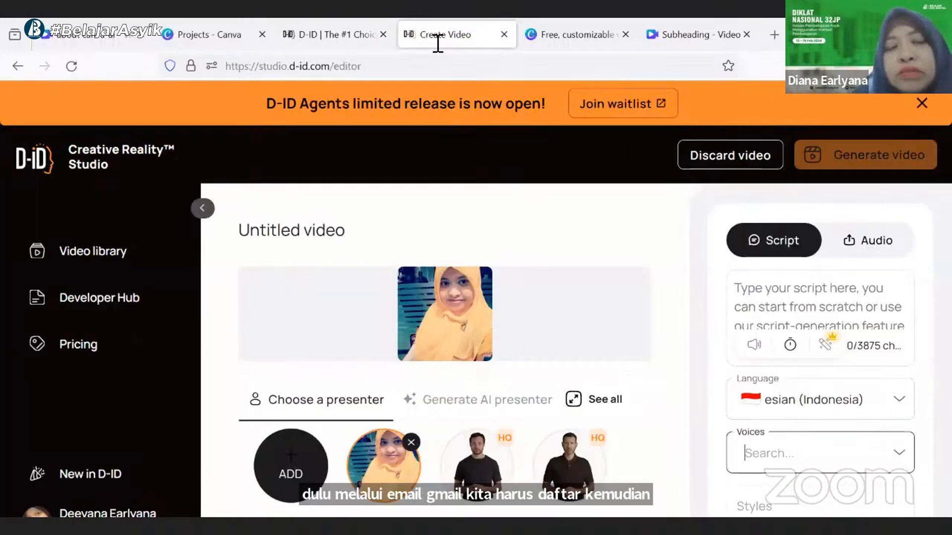
scroll(378, 310, down, 1)
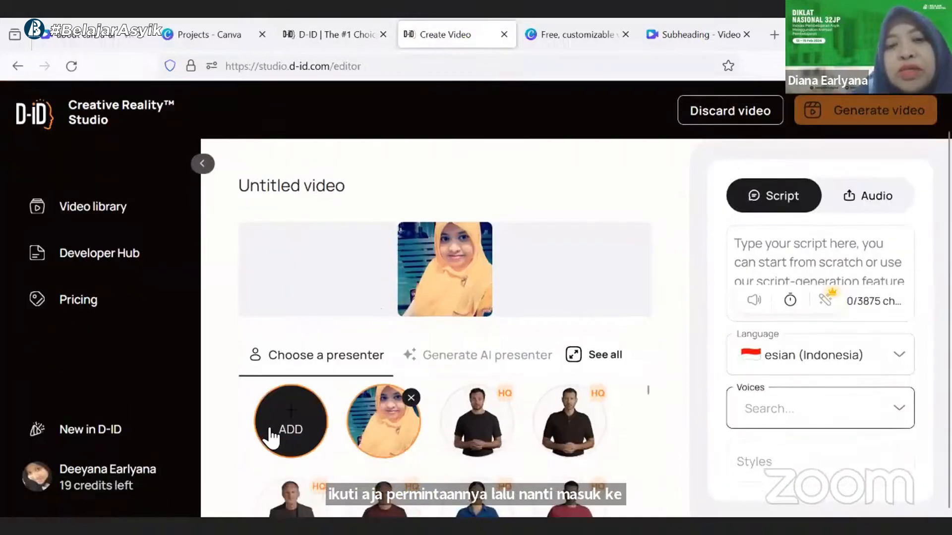
mouse_move(276, 432)
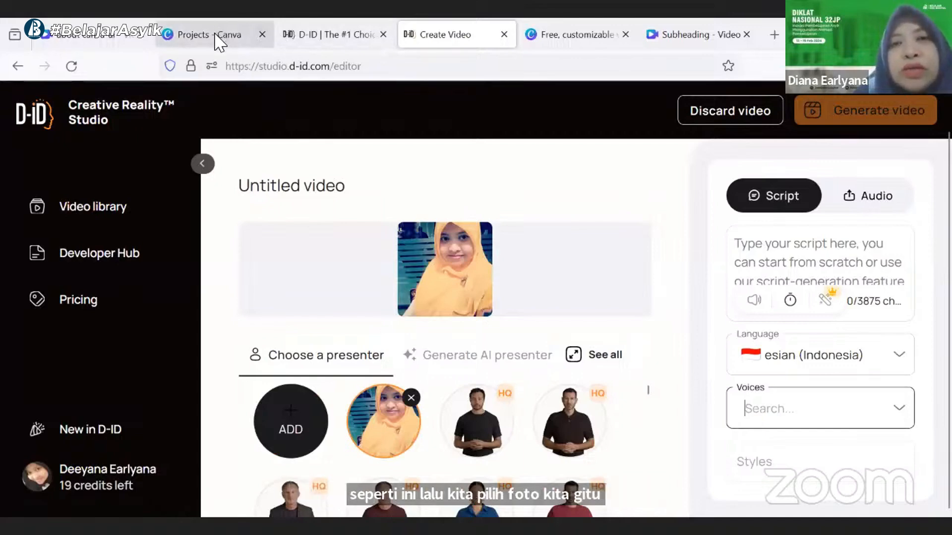
Switch to the Canva classroom video design and play it through from the start
click(584, 41)
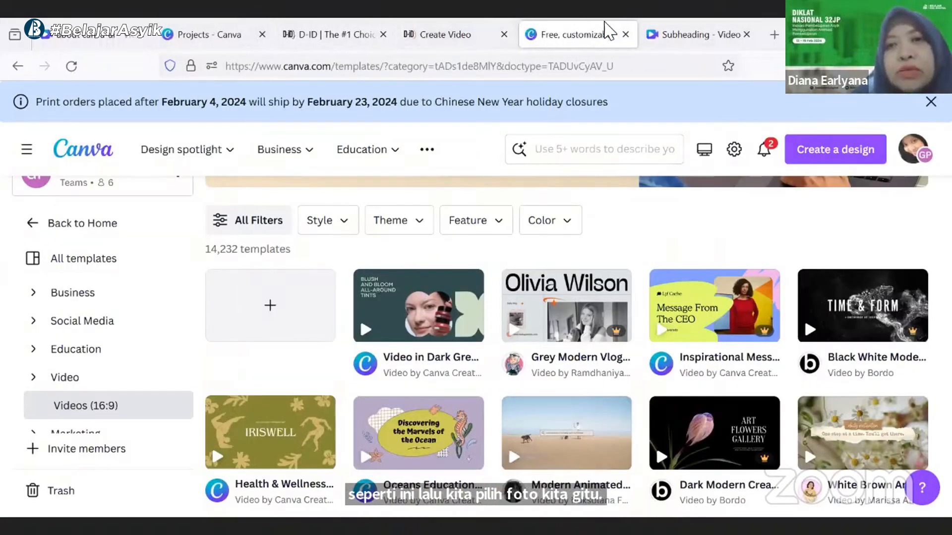
click(708, 41)
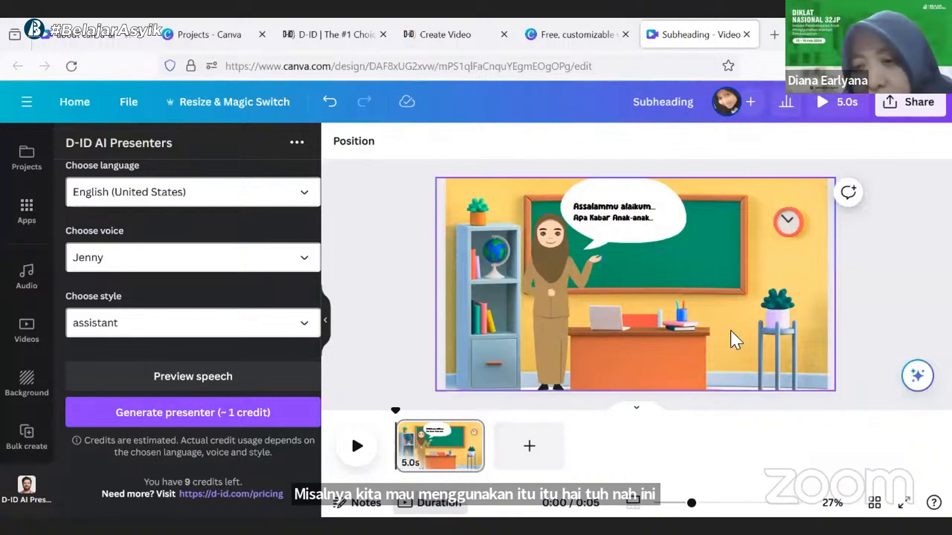
click(356, 451)
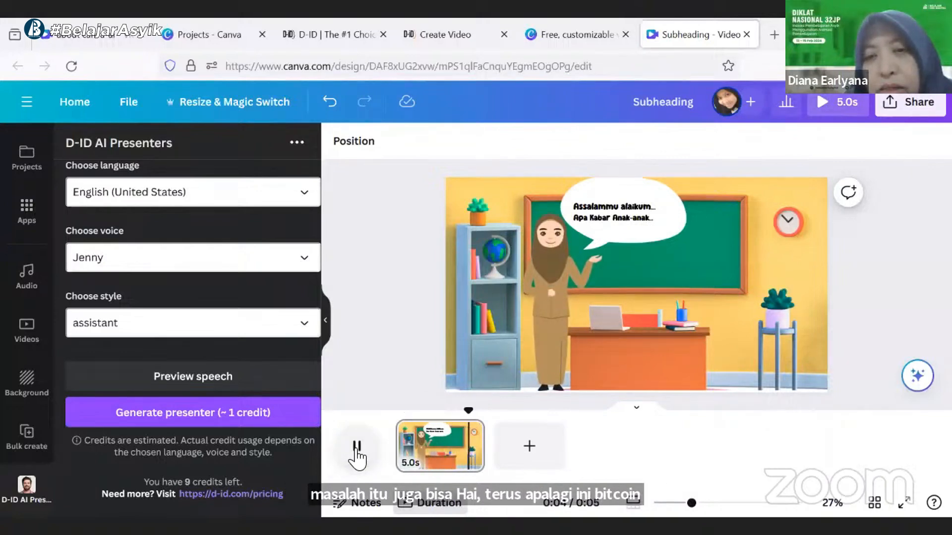
Apply the Baseline element animation to the white speech bubble
click(633, 245)
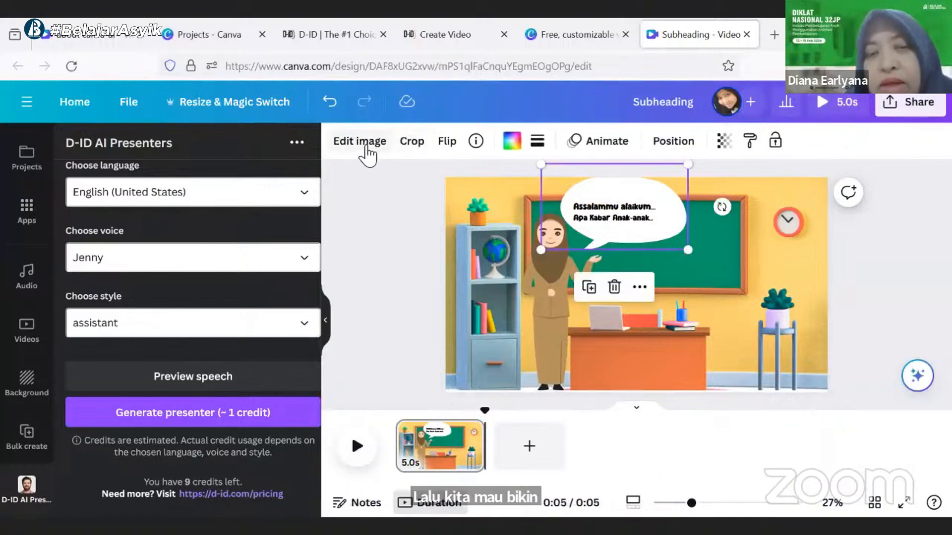
click(588, 145)
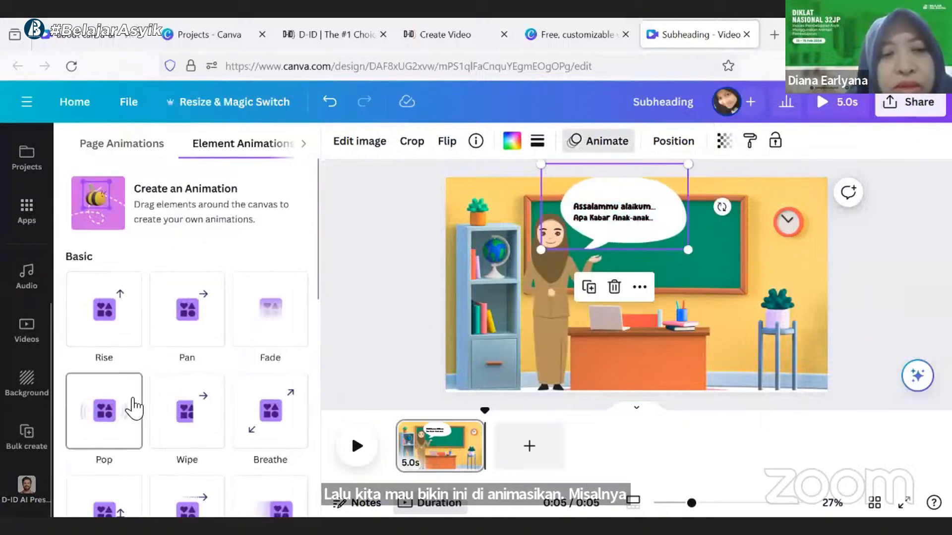
scroll(133, 407, down, 2)
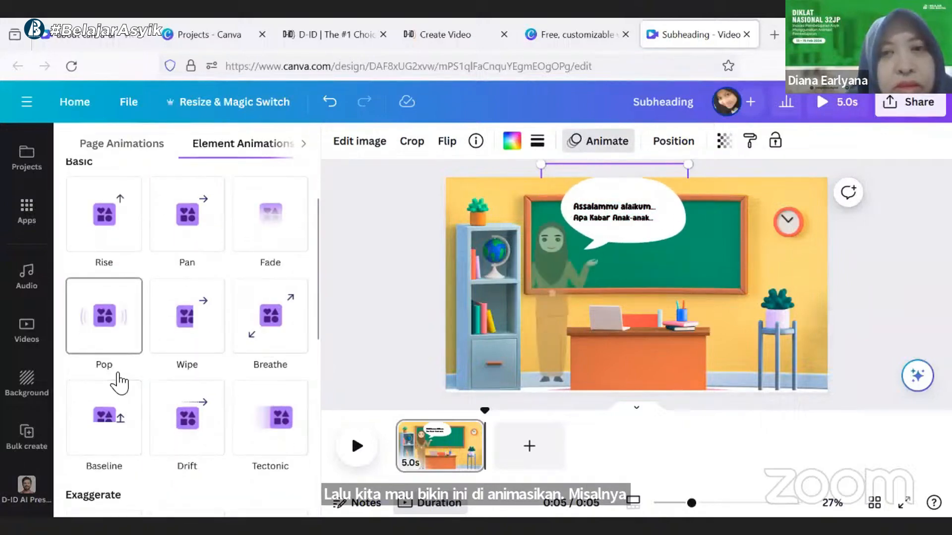
click(101, 433)
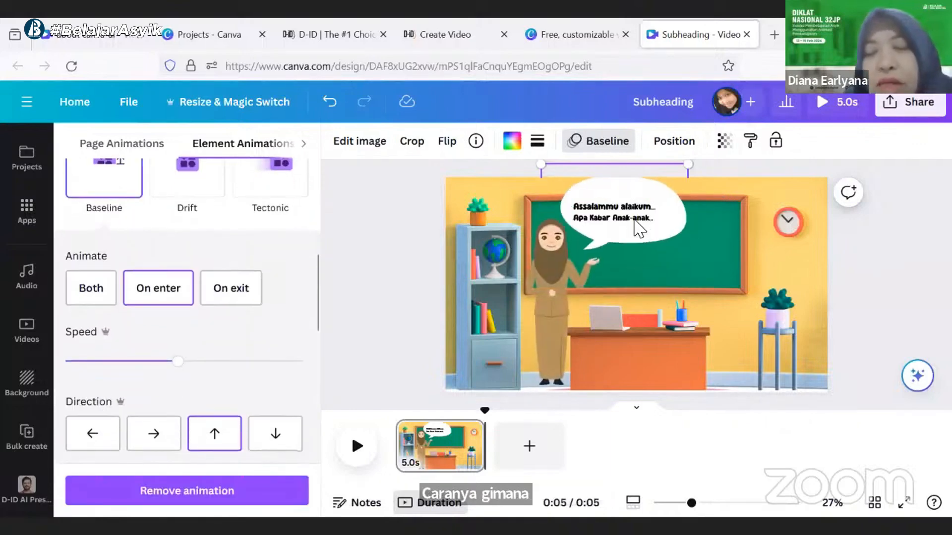
click(641, 189)
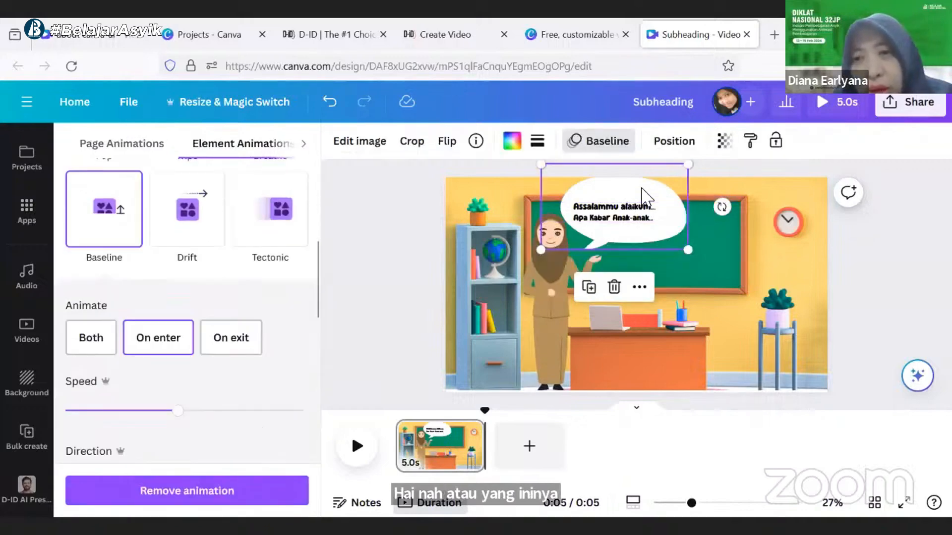
click(618, 219)
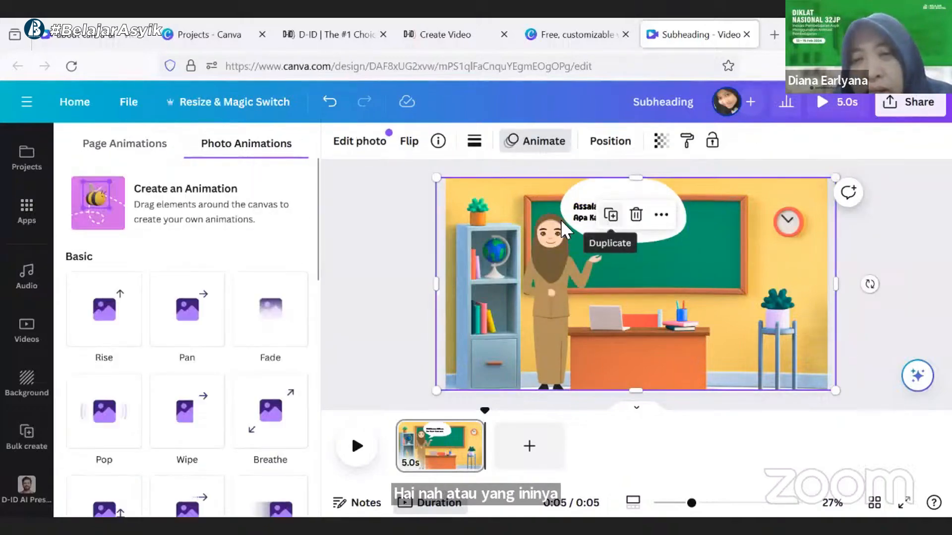
click(681, 237)
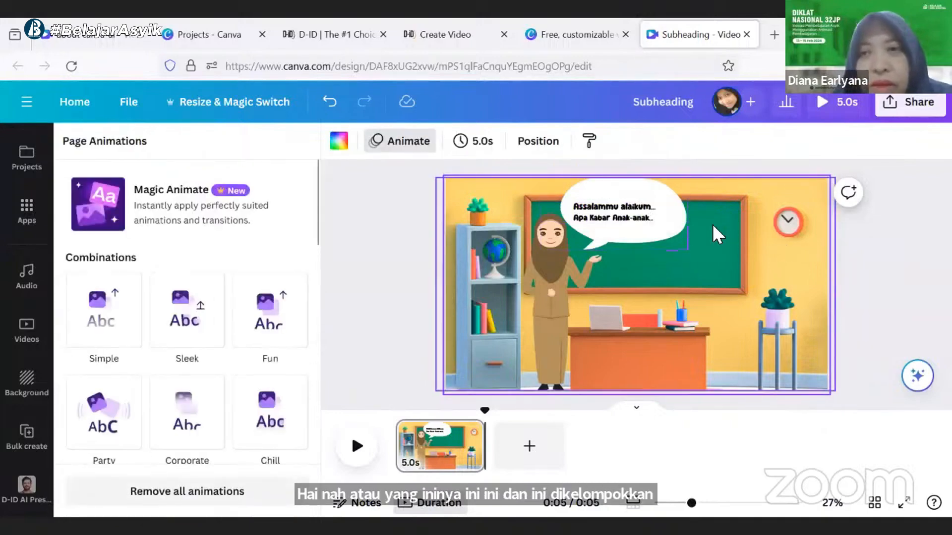
click(880, 218)
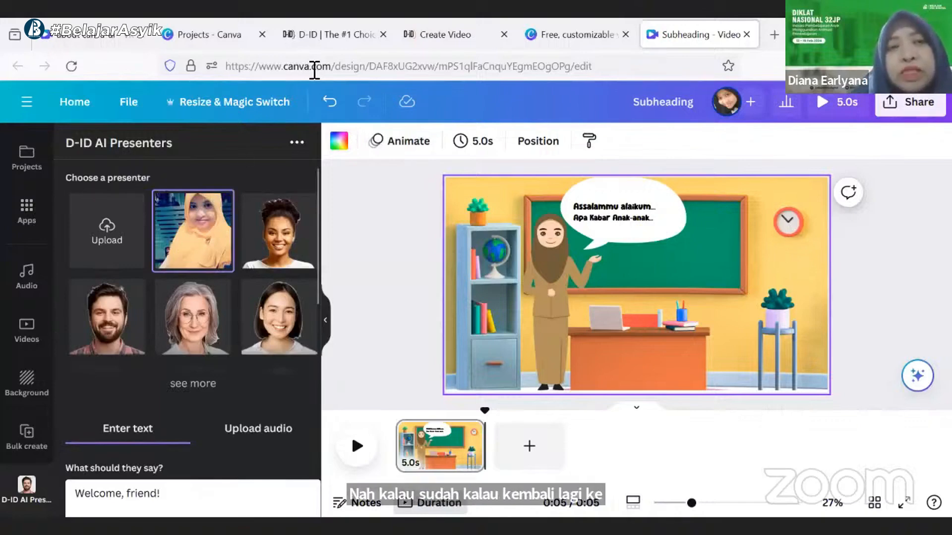
Revisit the D-ID homepage, return to the Canva design, and examine the D-ID AI Presenters app's presenter, script, language and voice settings
click(338, 38)
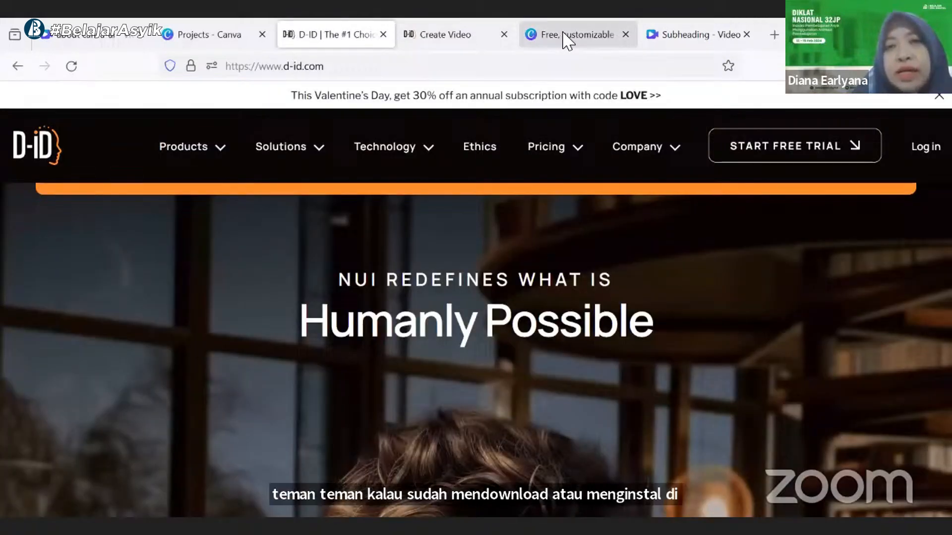
click(672, 41)
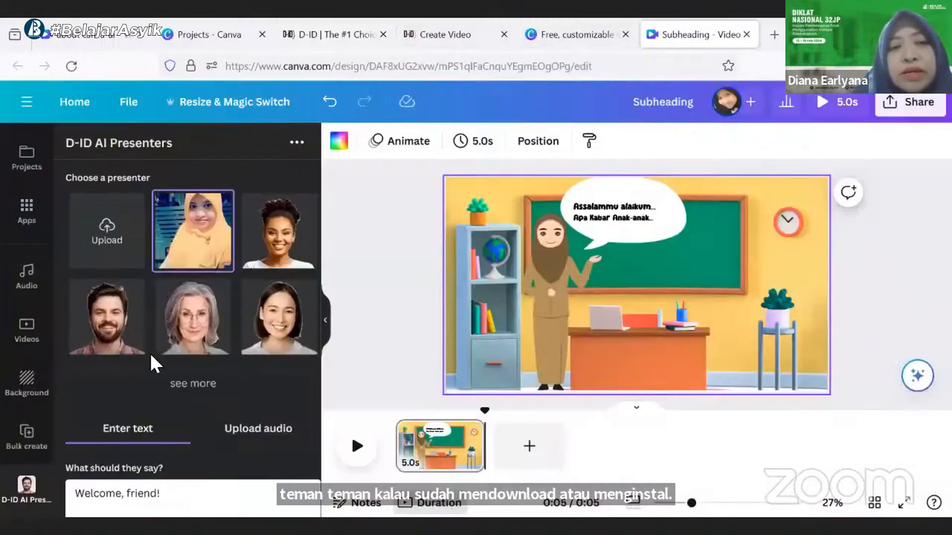
scroll(160, 398, down, 6)
scroll(165, 393, down, 2)
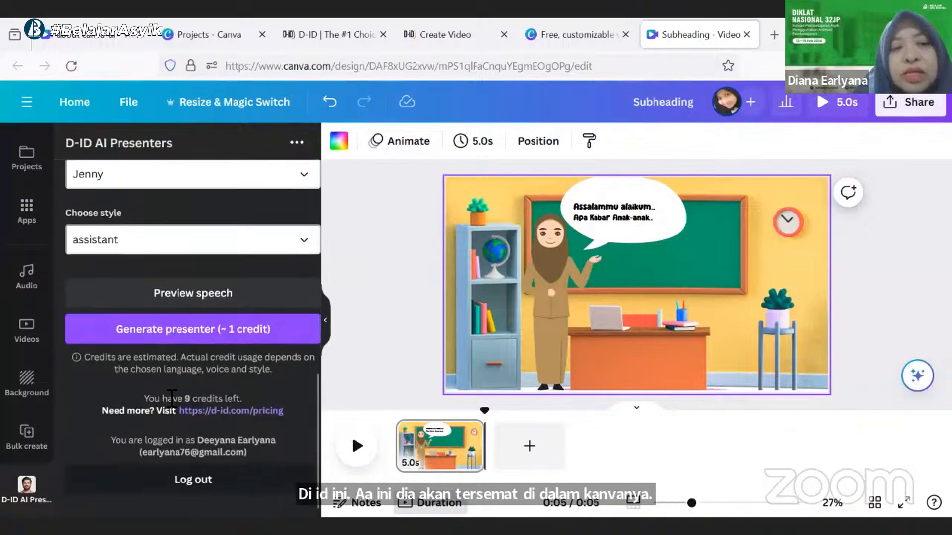
scroll(171, 396, up, 9)
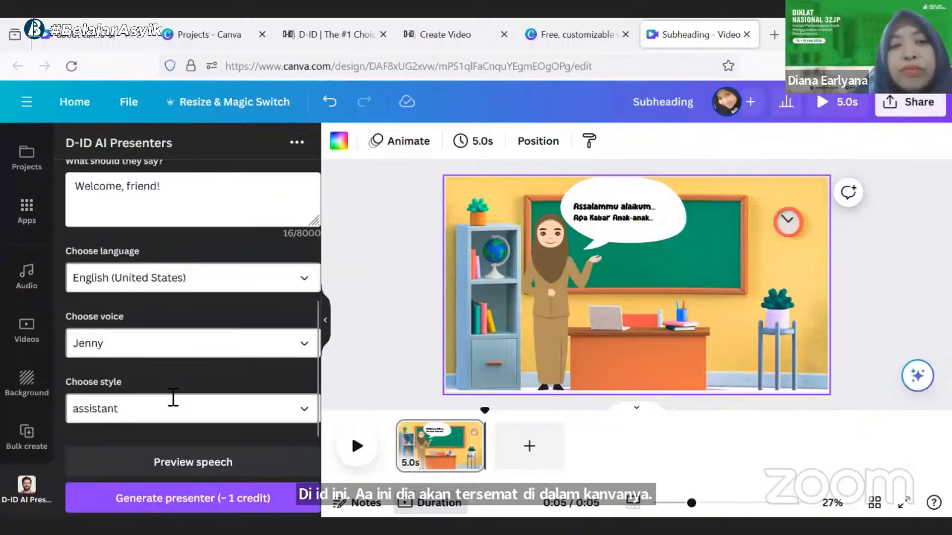
click(100, 434)
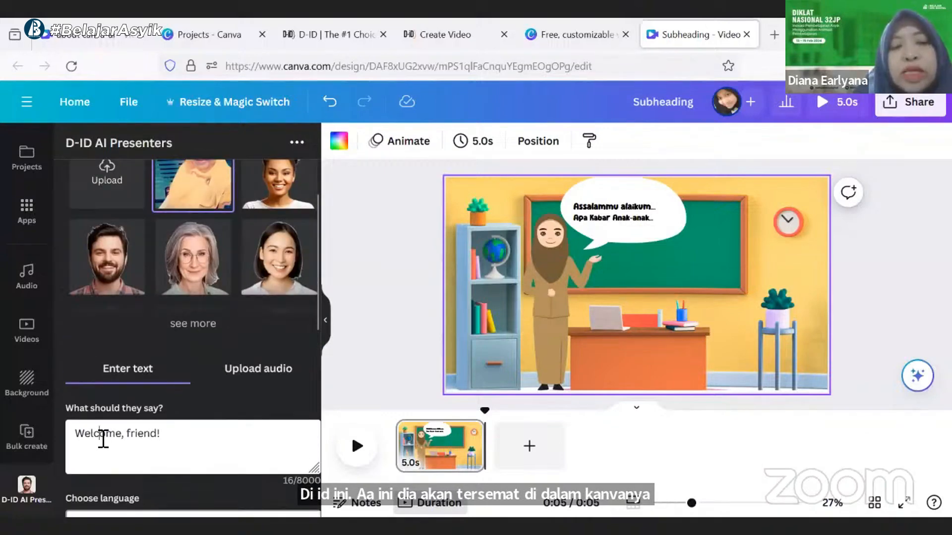
scroll(106, 436, down, 4)
scroll(75, 435, up, 2)
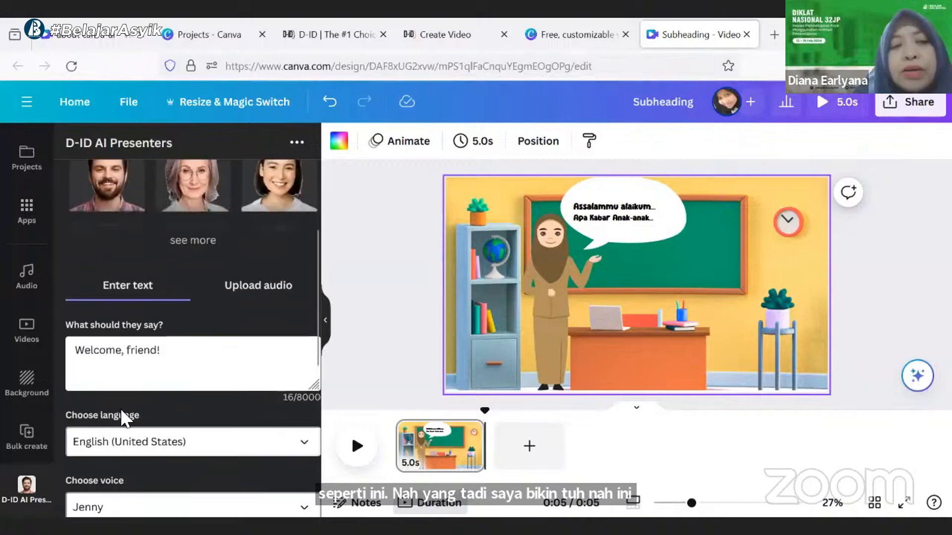
scroll(183, 395, up, 4)
scroll(158, 405, down, 4)
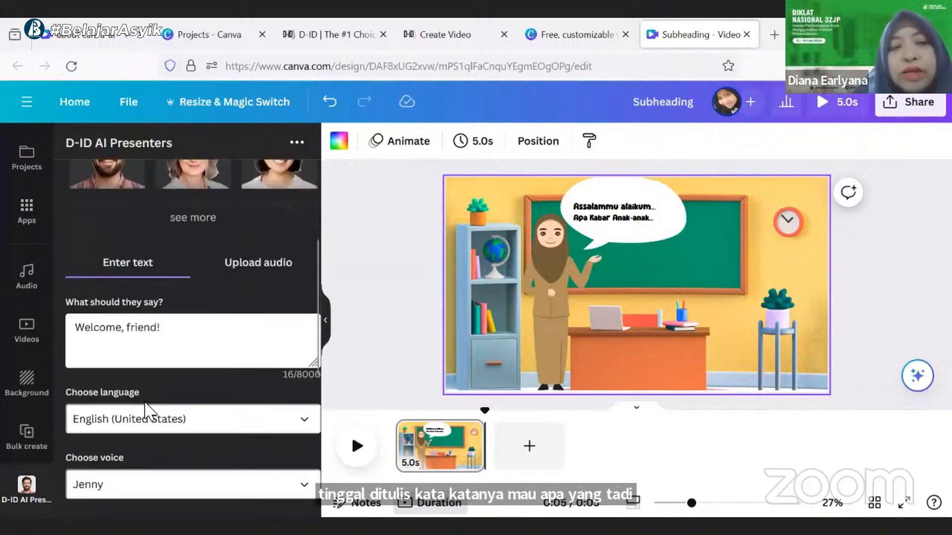
drag(91, 328, 179, 340)
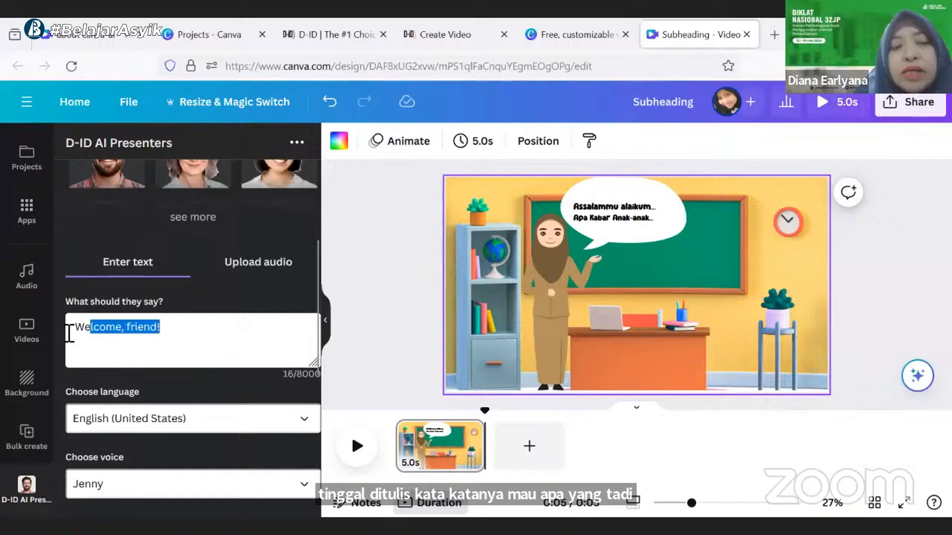
drag(69, 333, 200, 340)
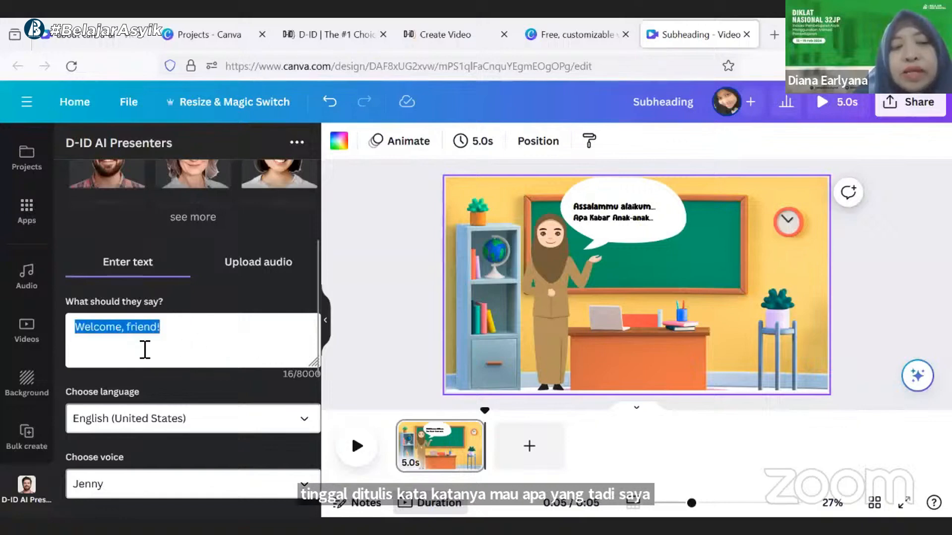
Set the AI presenter's language to Indonesian (Indonesia) and its voice to Gadis
scroll(145, 350, down, 4)
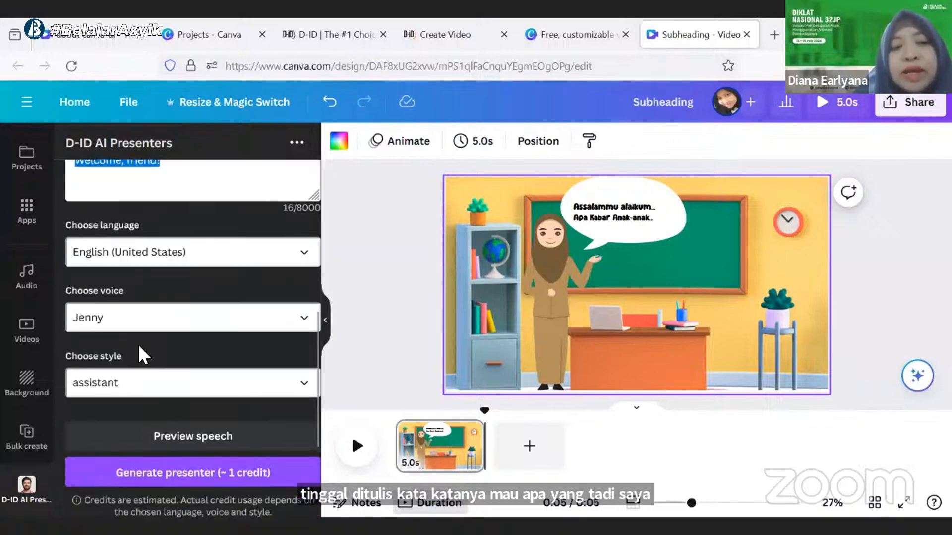
click(301, 250)
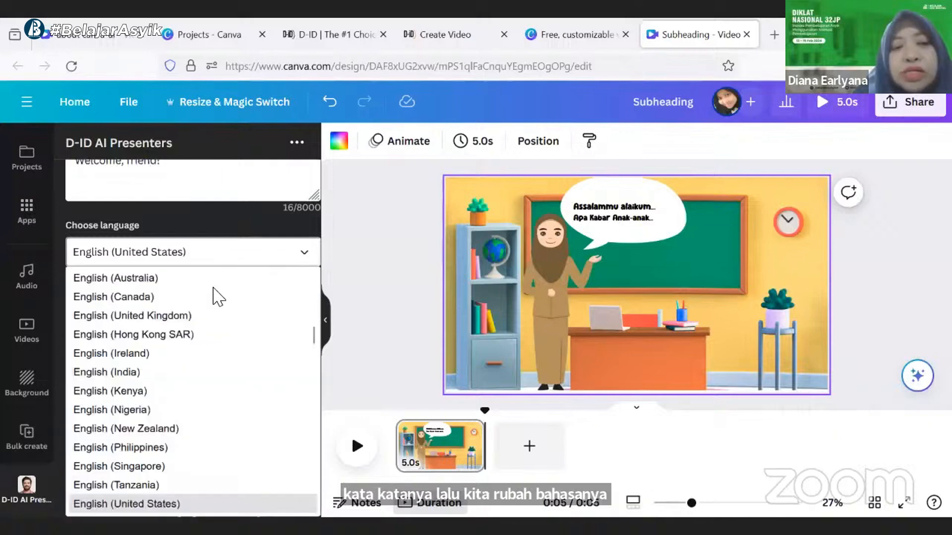
scroll(214, 295, down, 7)
scroll(198, 370, down, 10)
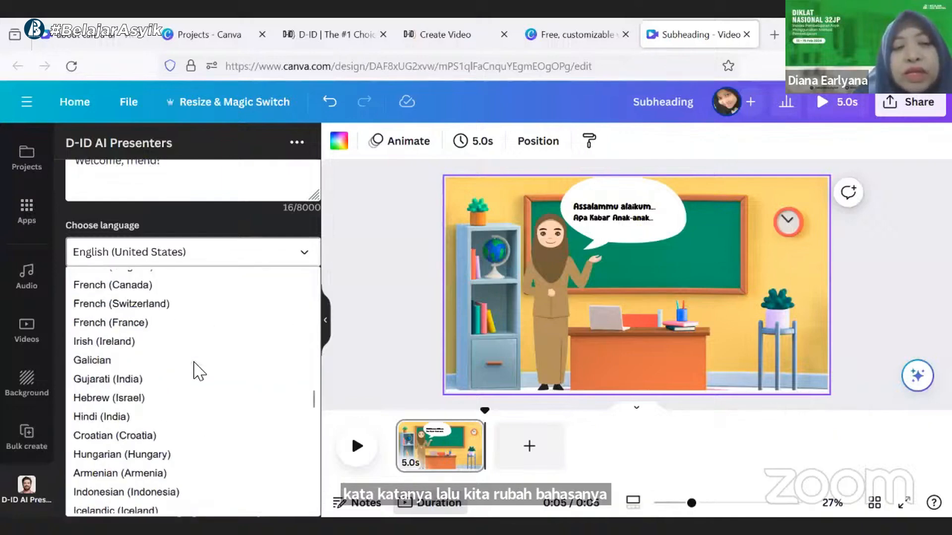
scroll(197, 371, up, 3)
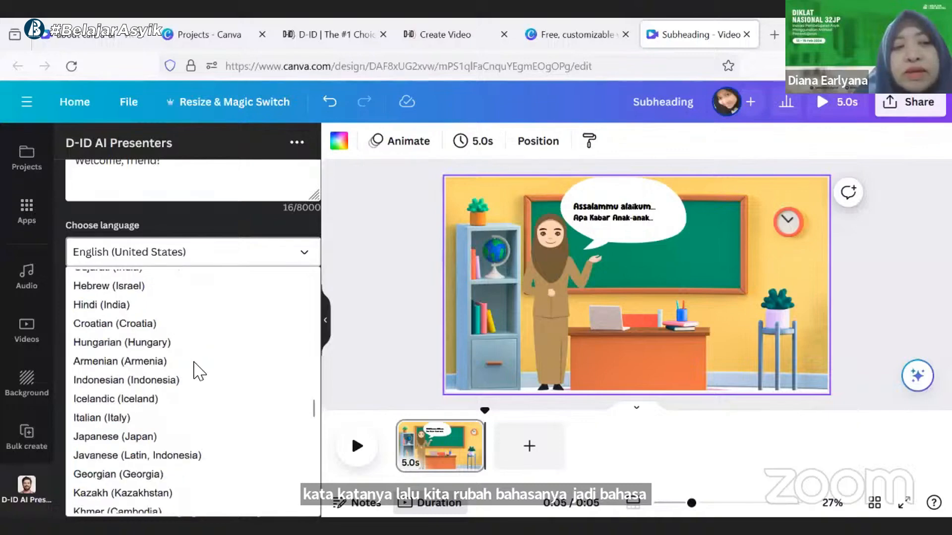
click(169, 380)
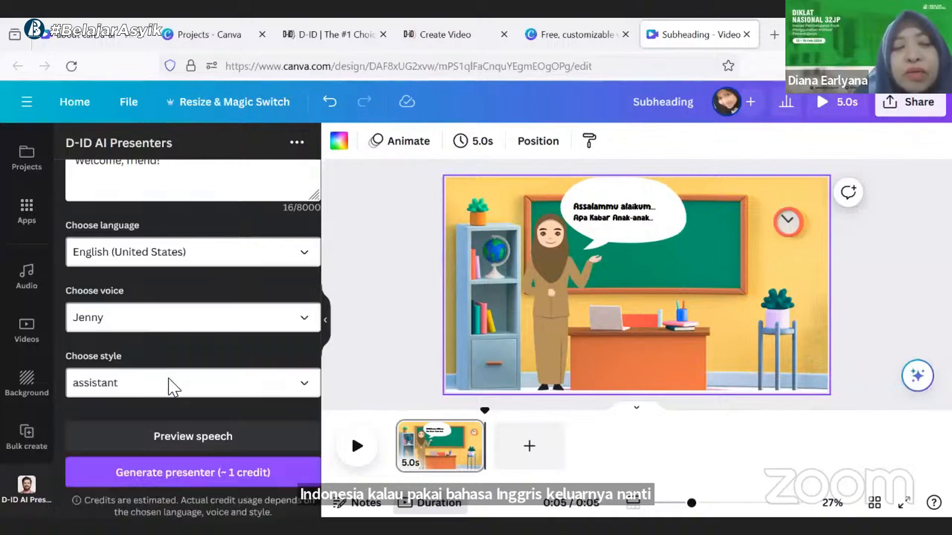
click(136, 328)
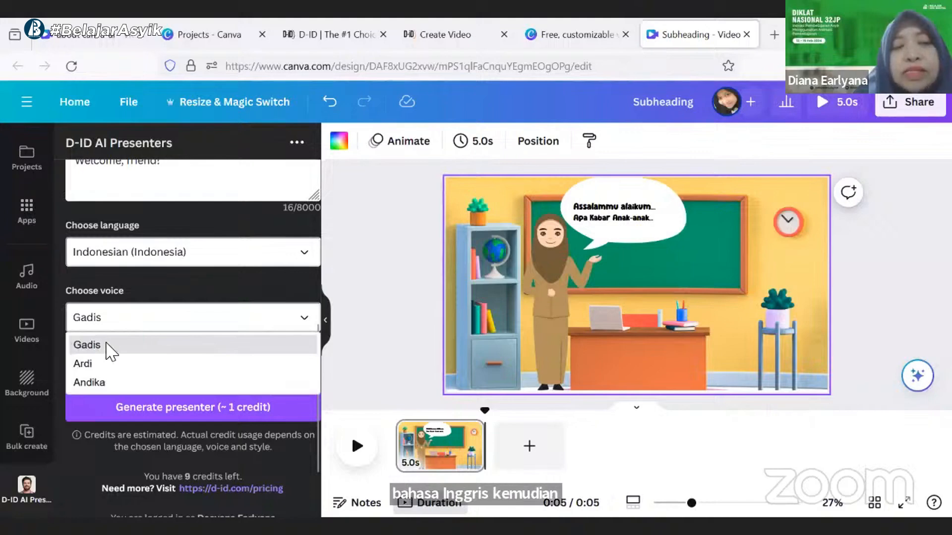
click(107, 345)
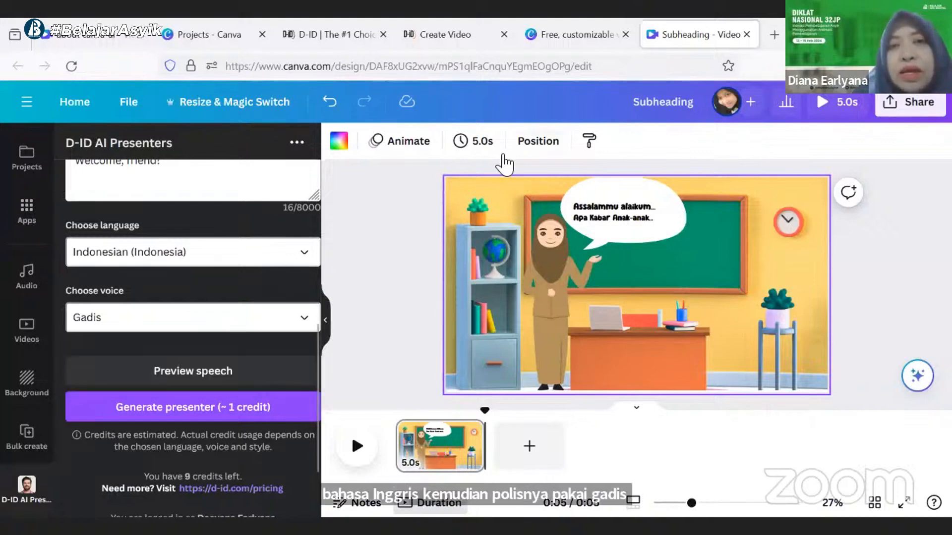
Switch to D-ID's Creative Reality Studio editor and browse its list of available presenters
click(453, 34)
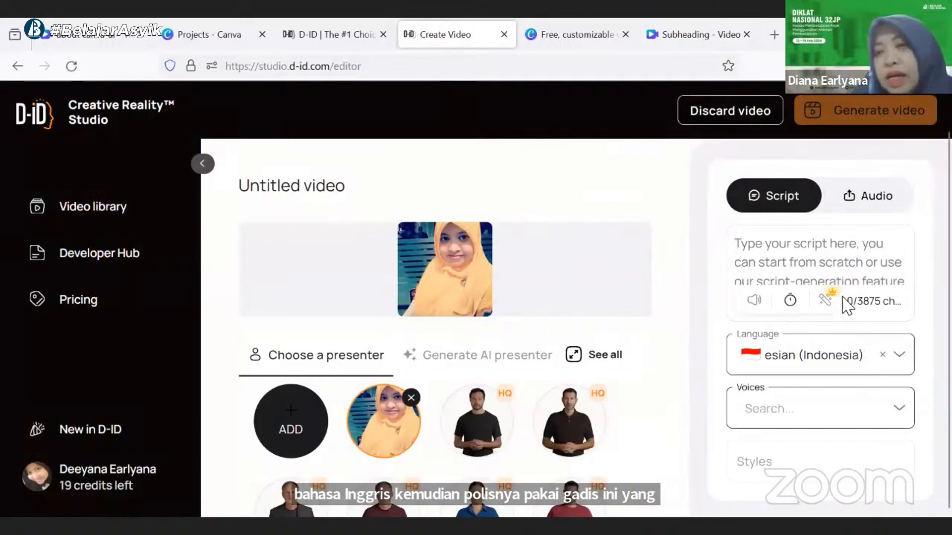
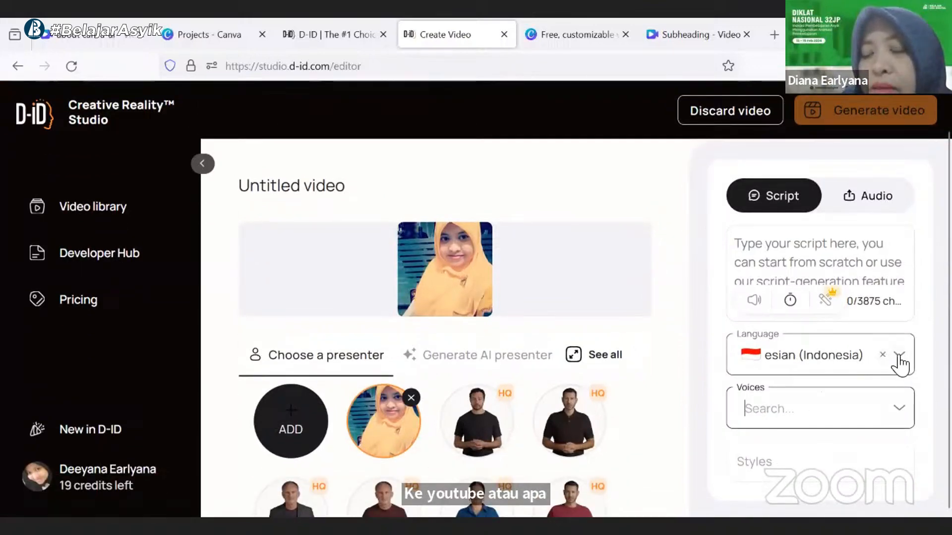
scroll(635, 446, down, 2)
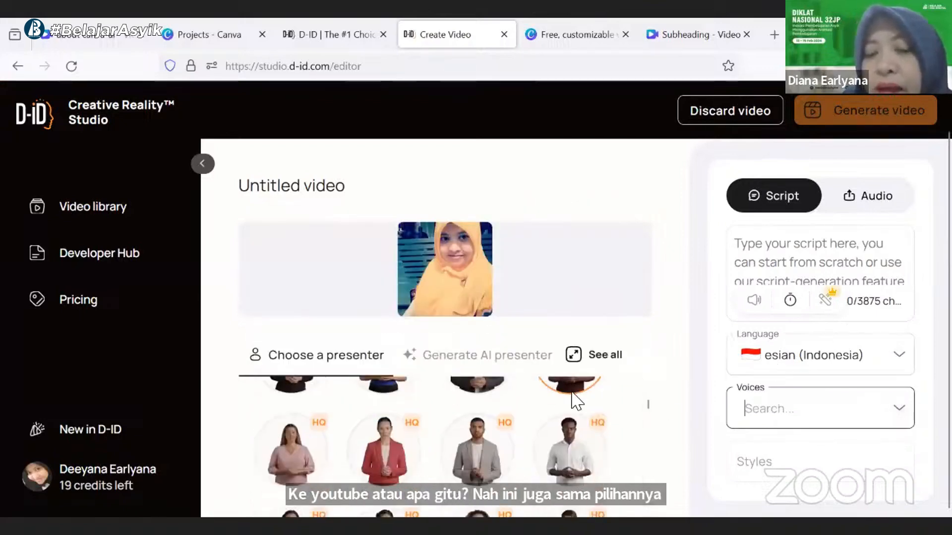
scroll(578, 409, down, 2)
scroll(585, 427, down, 5)
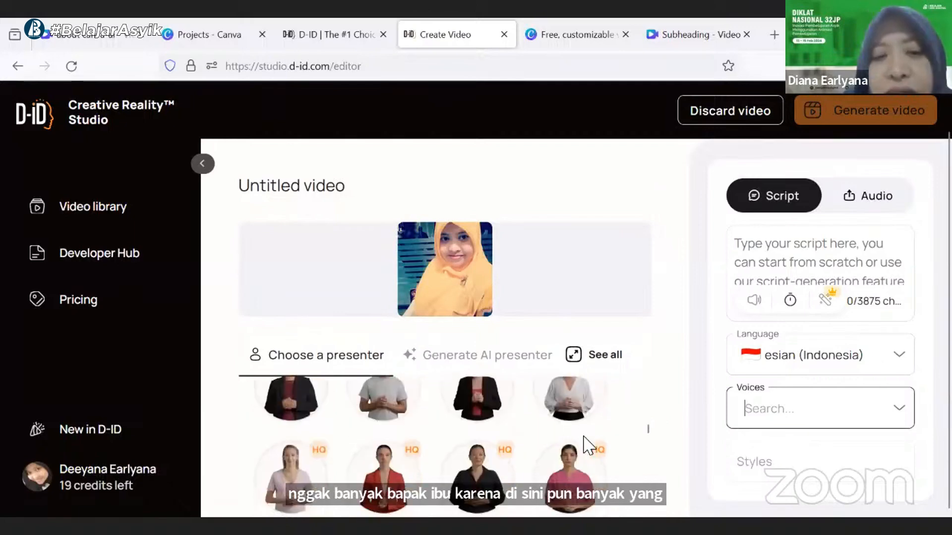
scroll(588, 444, down, 2)
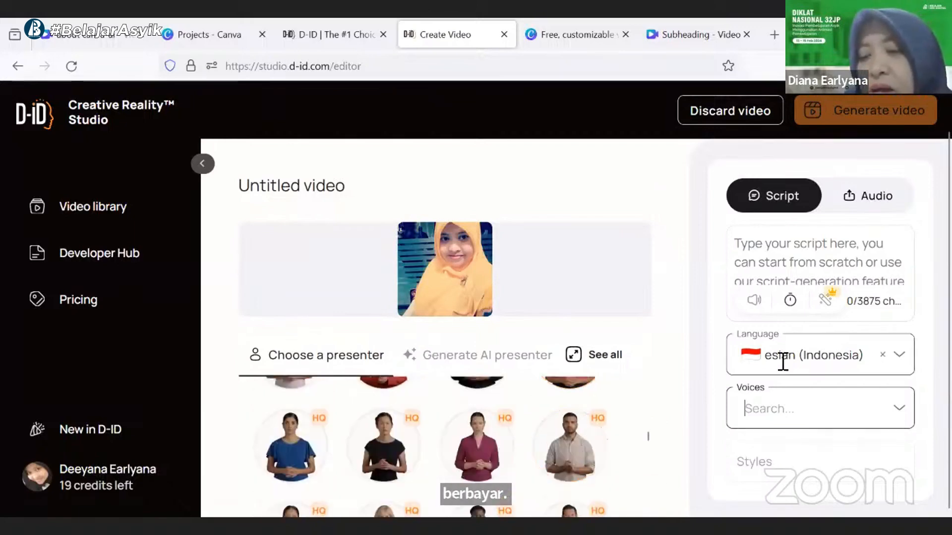
scroll(620, 395, down, 2)
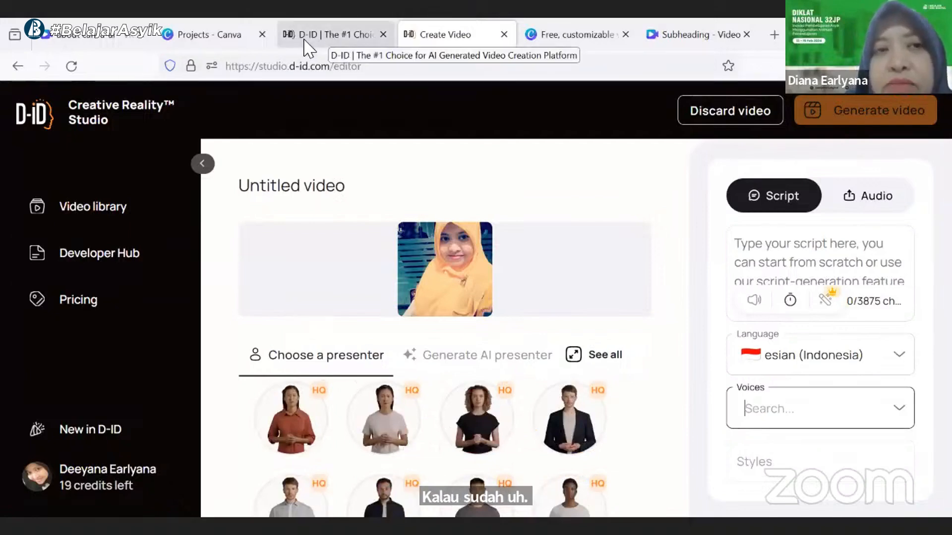
Switch back to Canva and bring up the Projects page with the recent designs
click(559, 34)
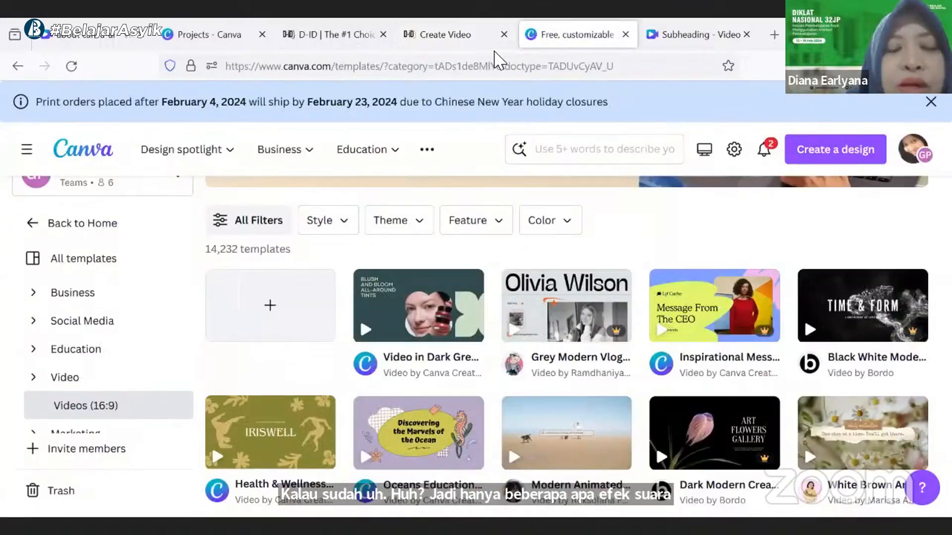
click(201, 34)
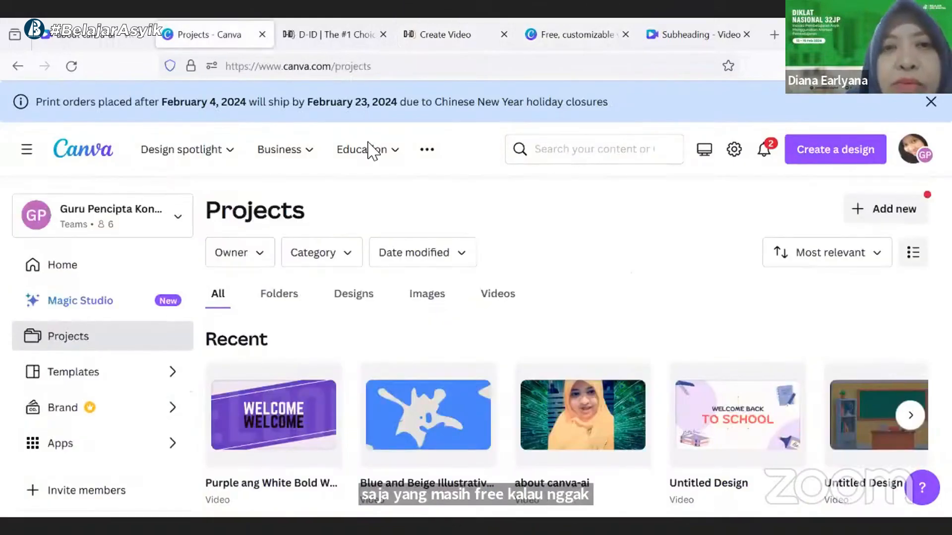
Check the D-ID editor, return to the classroom design, expand the D-ID presenter list and look through the options
click(459, 42)
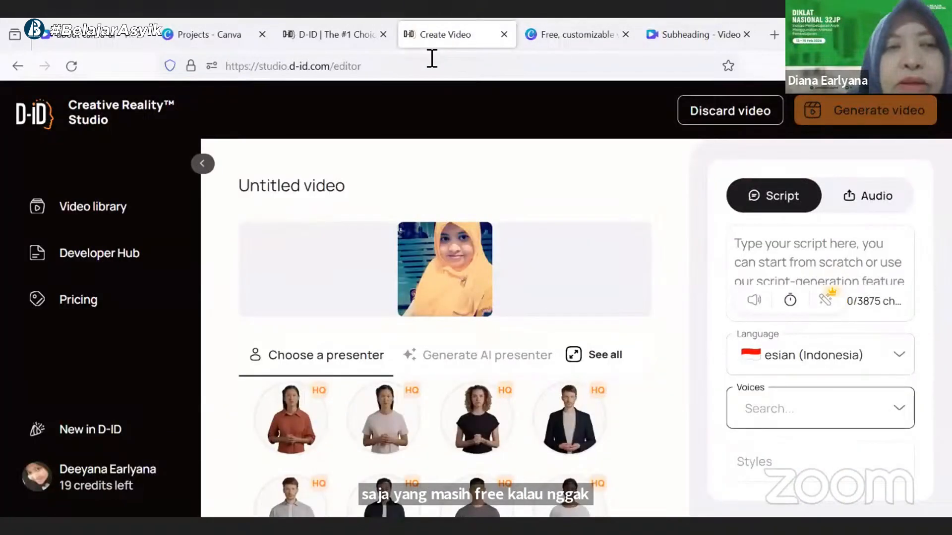
click(675, 37)
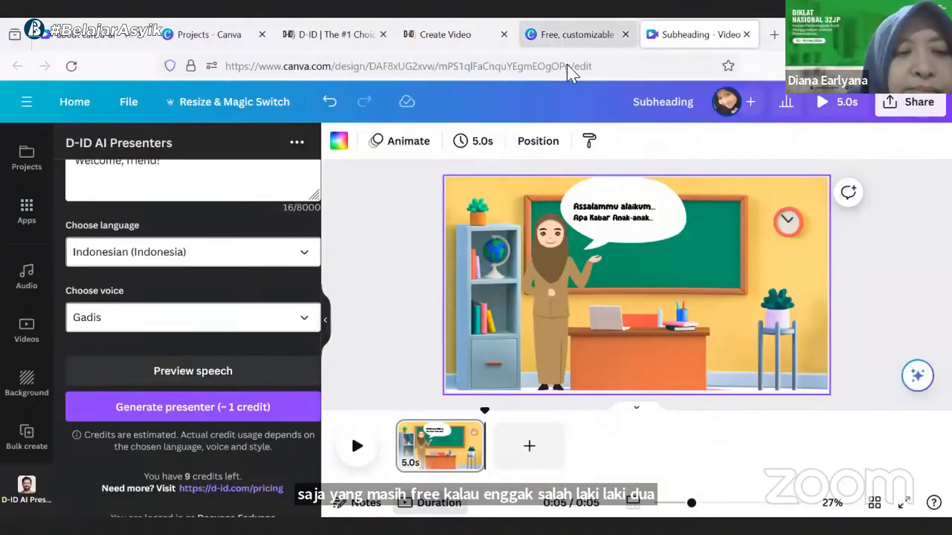
scroll(304, 328, up, 5)
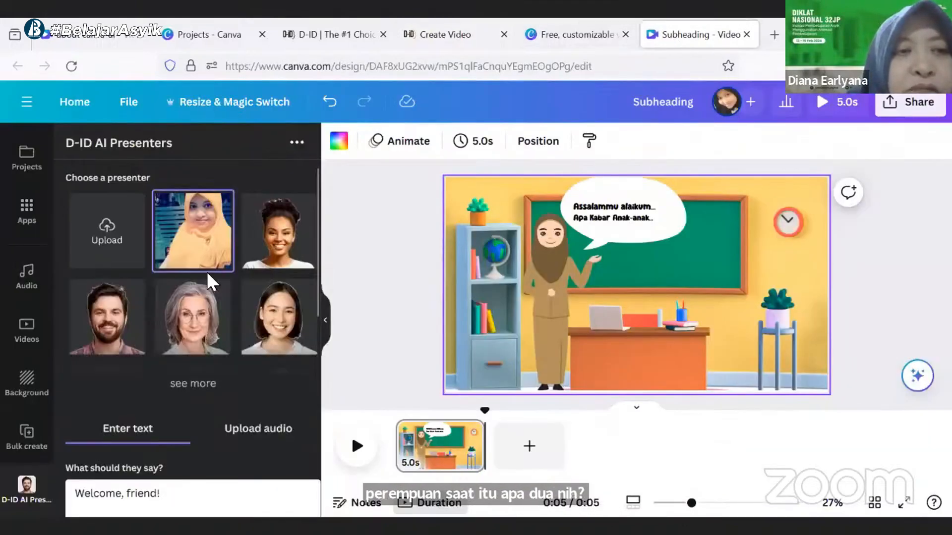
scroll(206, 270, down, 3)
click(200, 223)
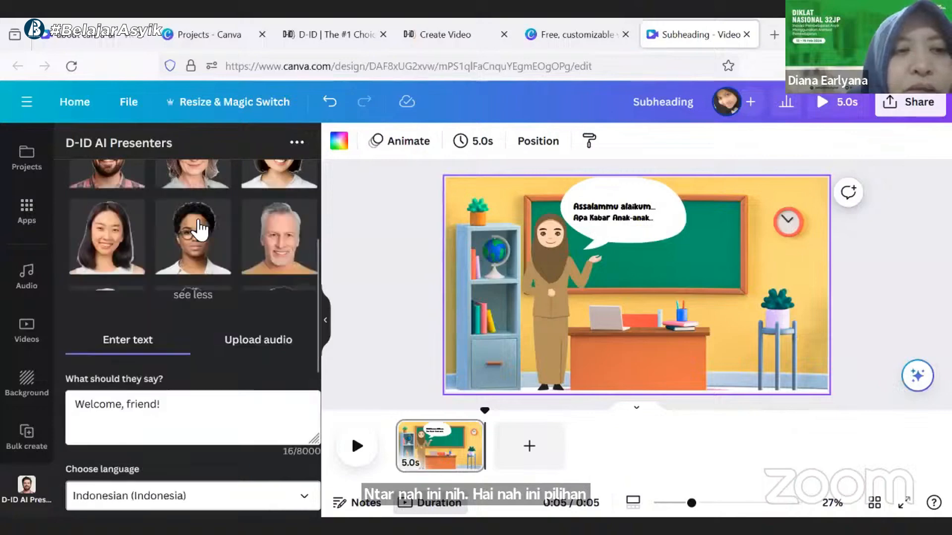
scroll(223, 287, down, 10)
scroll(266, 351, down, 2)
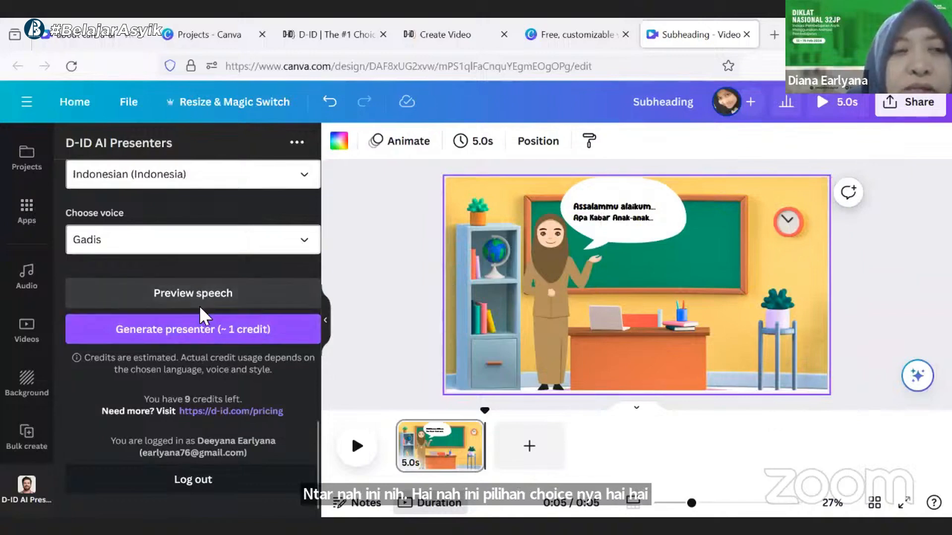
Replace the AI presenter's script with "Hai teman-teman" and preview the speech
scroll(115, 267, up, 3)
drag(177, 253, 34, 267)
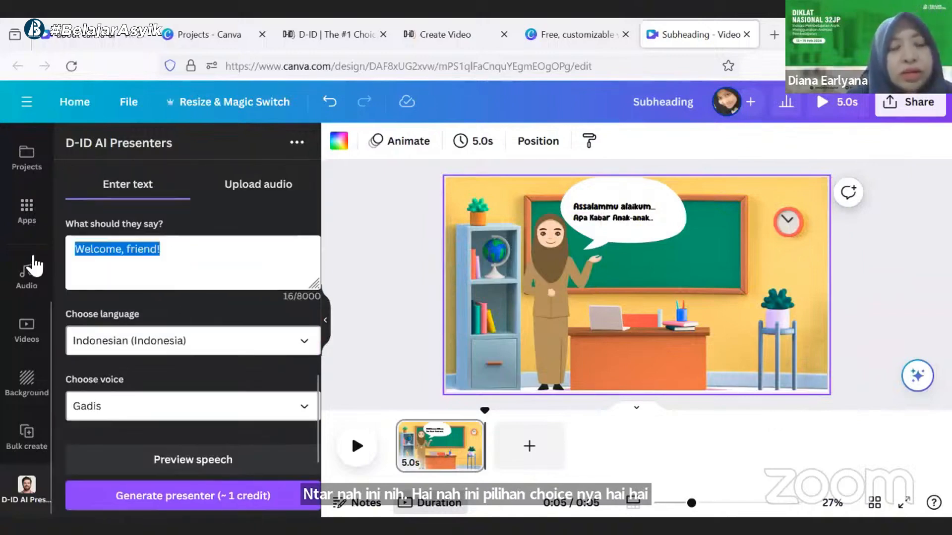
key(BackSpace)
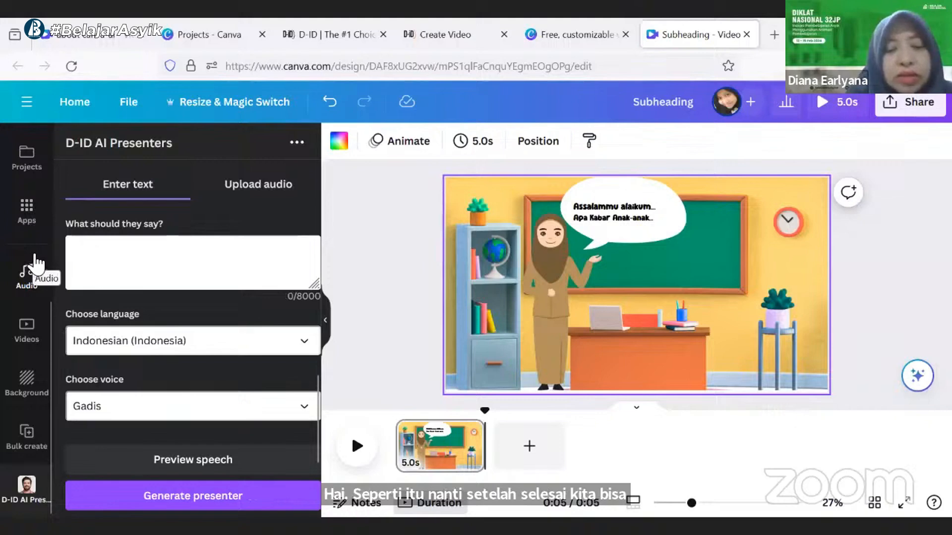
text(Hai)
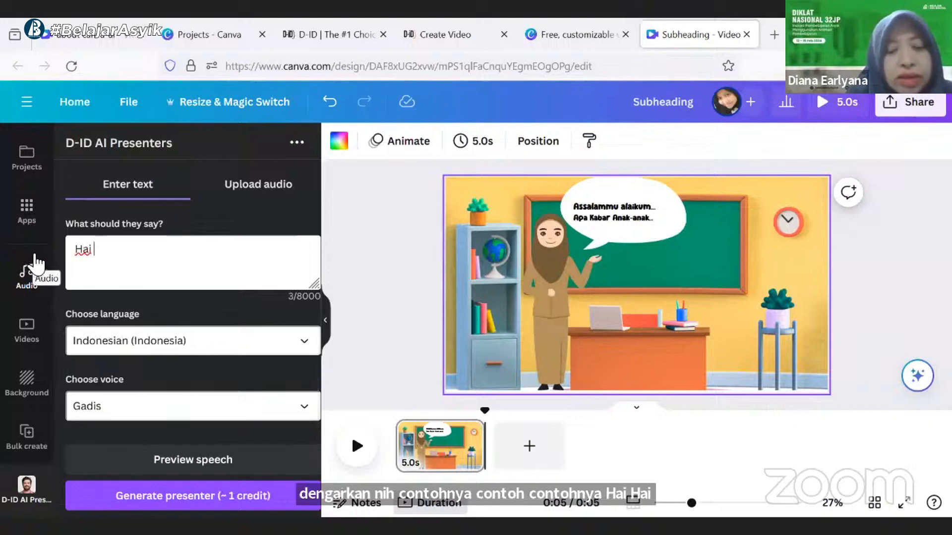
text( teman te)
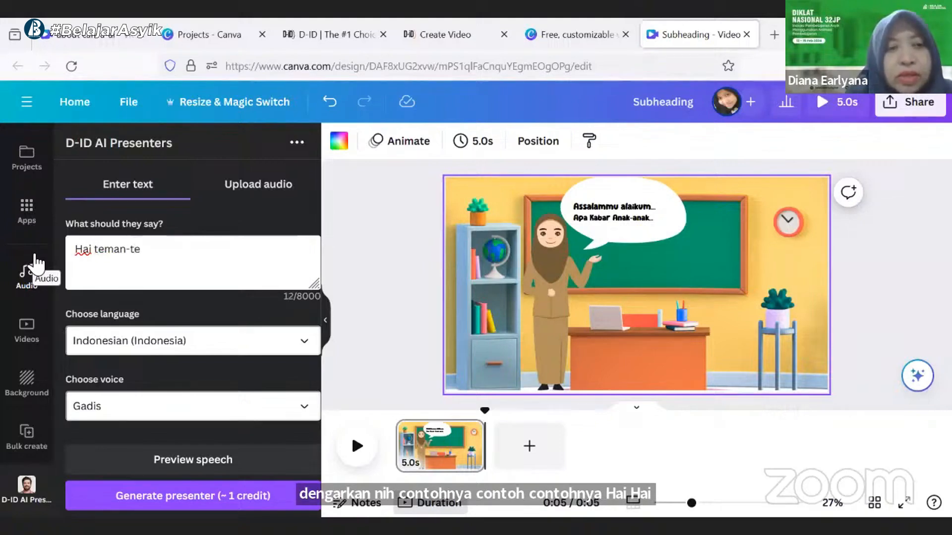
text(man)
scroll(191, 337, down, 3)
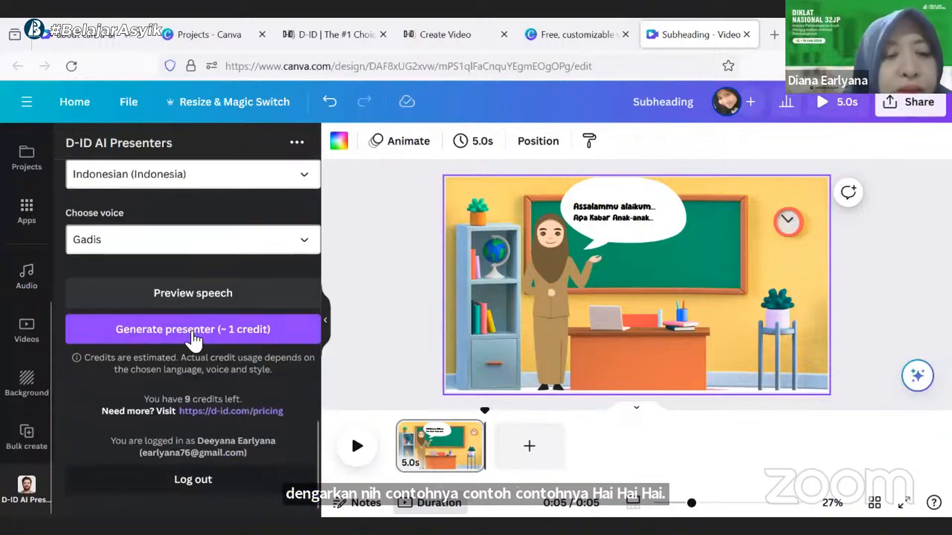
click(215, 297)
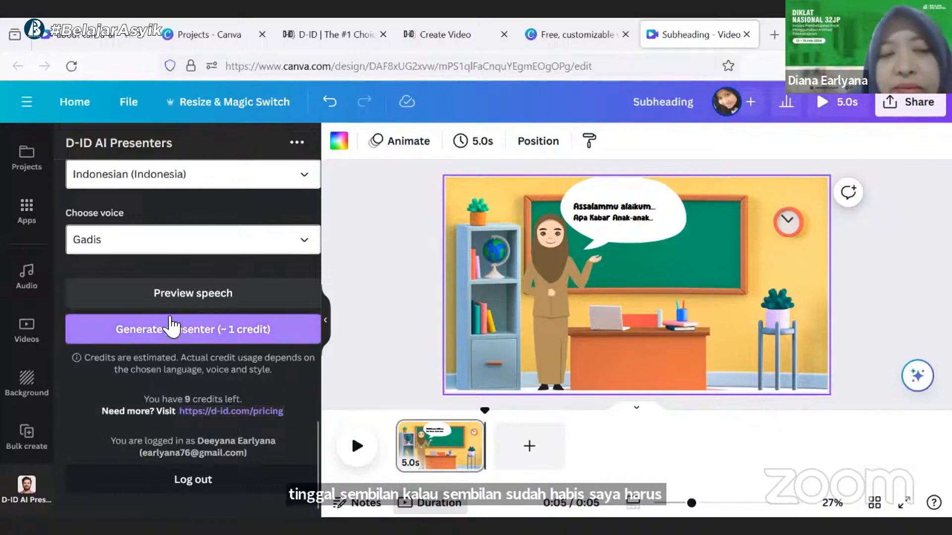
Examine the Magic Write options for the speech bubble's greeting text
scroll(223, 307, up, 8)
scroll(149, 277, up, 3)
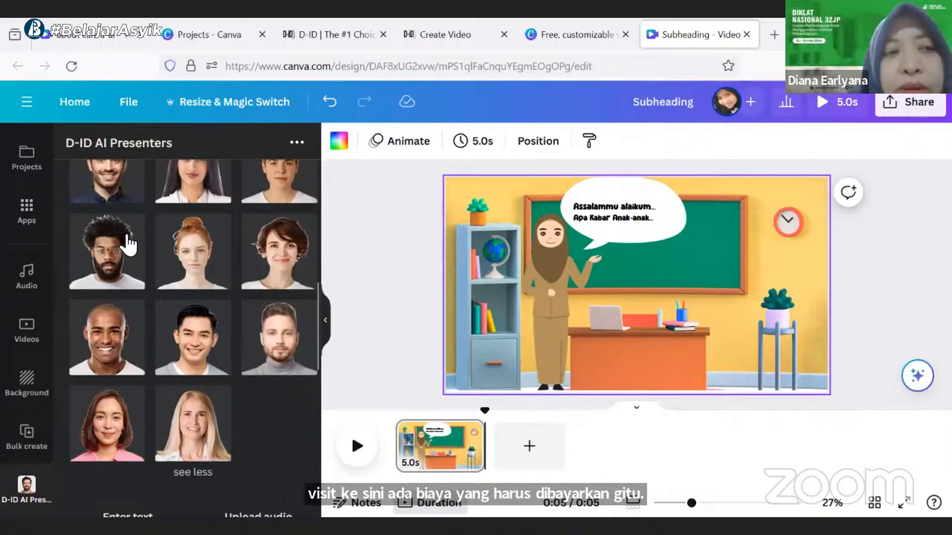
scroll(126, 251, up, 5)
scroll(171, 270, up, 3)
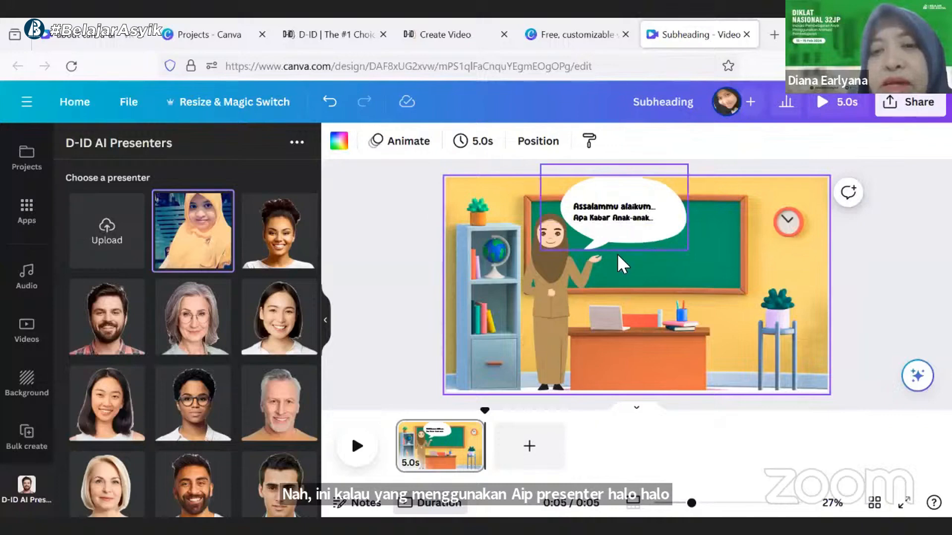
click(590, 227)
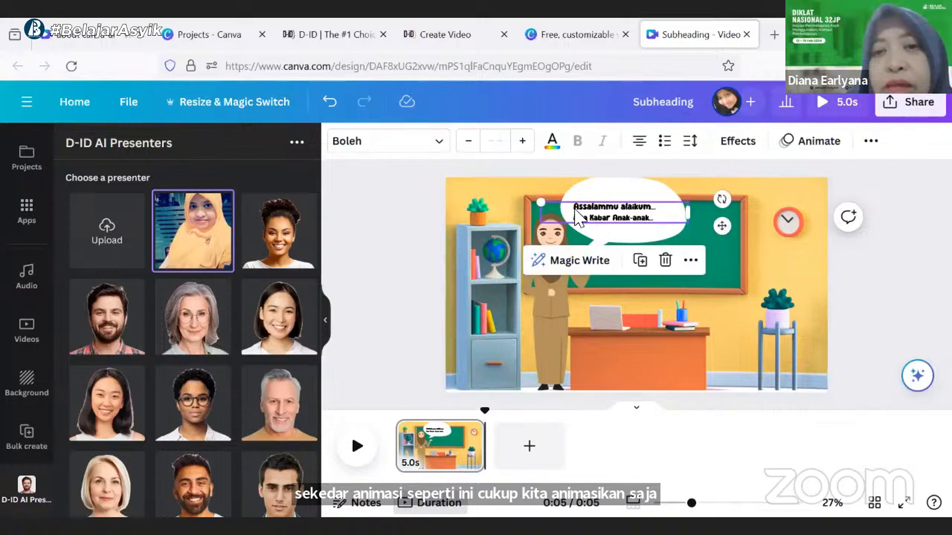
click(587, 259)
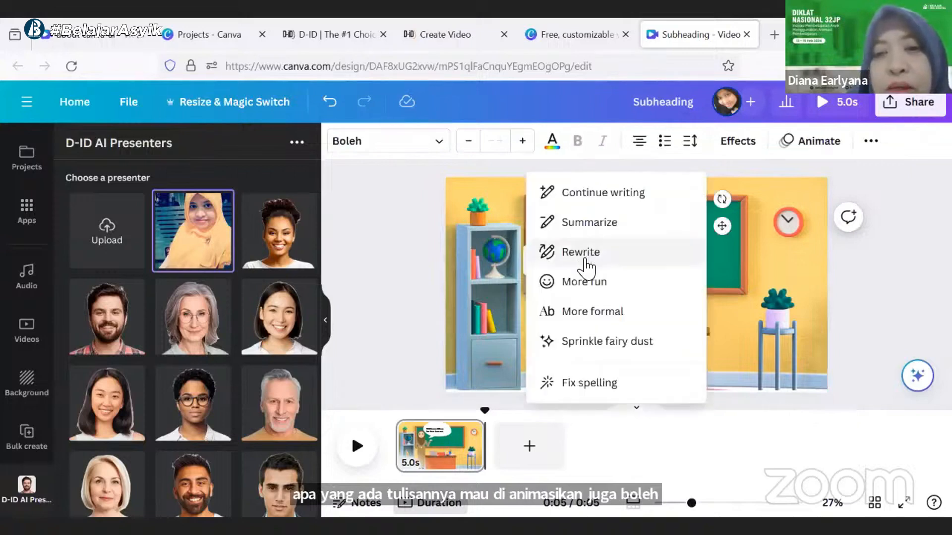
click(426, 165)
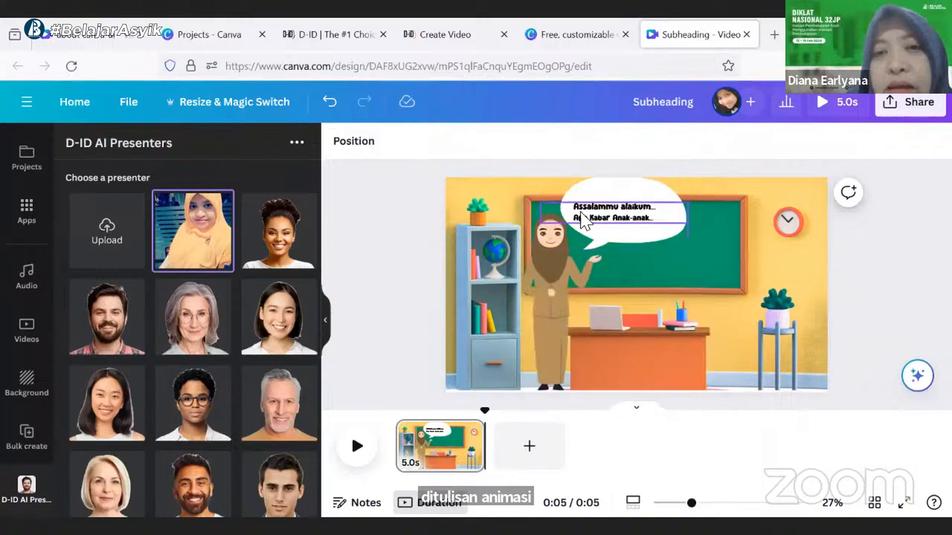
Nudge the greeting text slightly upward inside the speech bubble and check its layer options
click(621, 229)
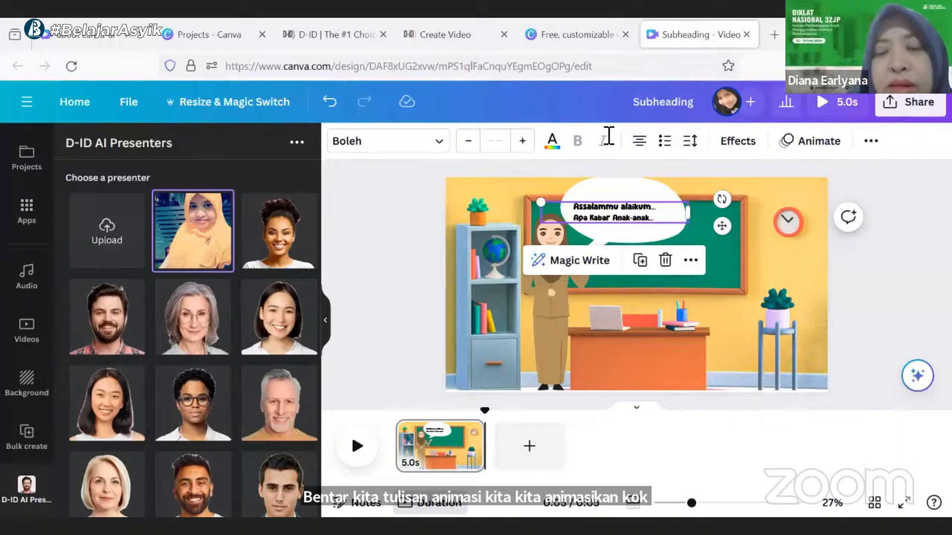
drag(606, 217, 606, 214)
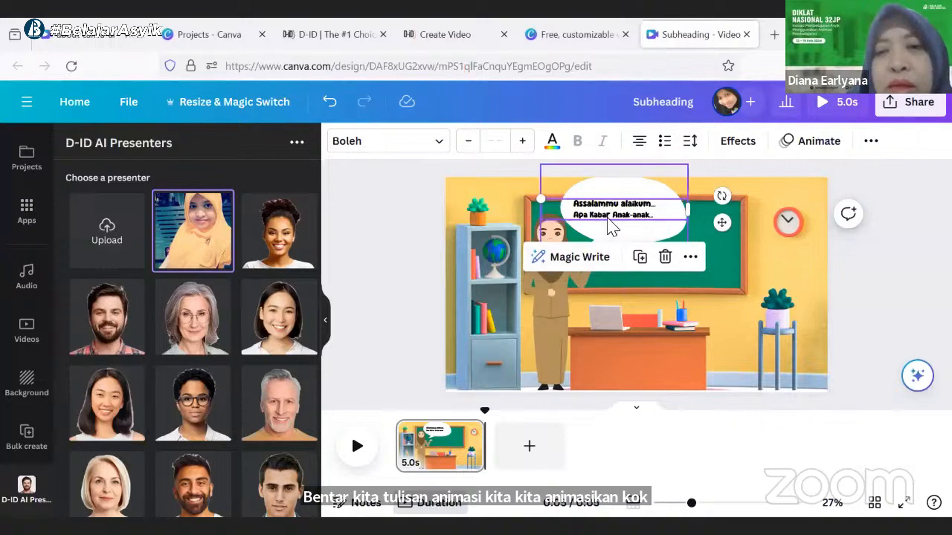
click(690, 257)
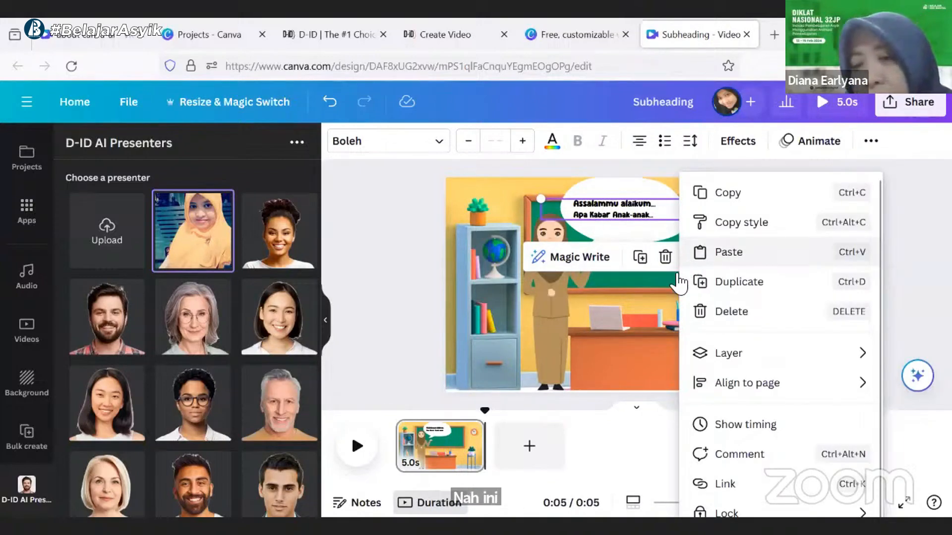
click(739, 353)
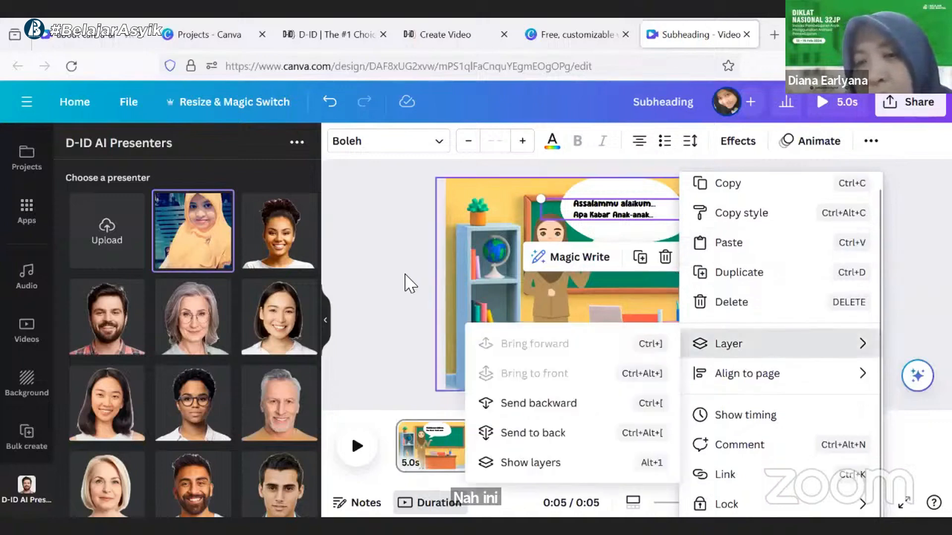
click(376, 237)
Bring up the text animations for the speech bubble's greeting and preview Pan, Wipe, Pop and Breathe
click(639, 239)
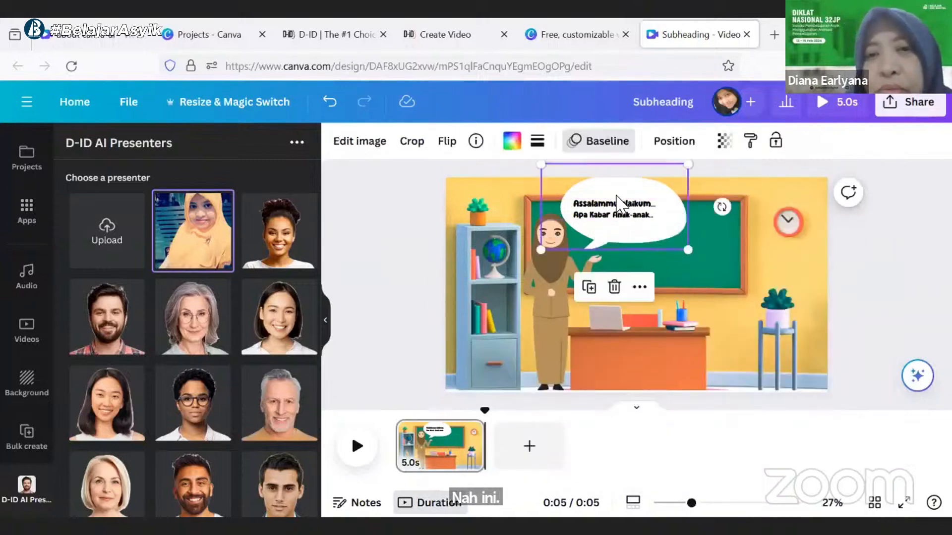
click(620, 215)
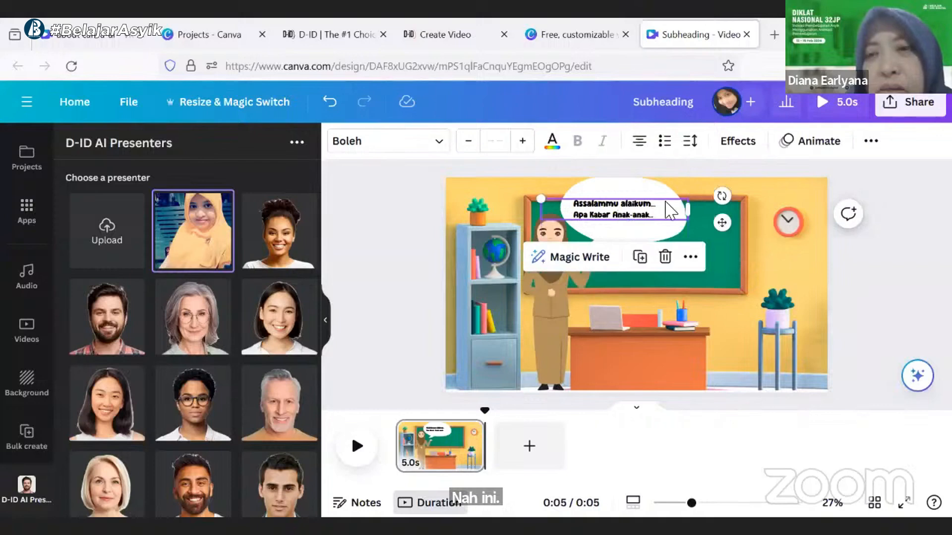
click(819, 144)
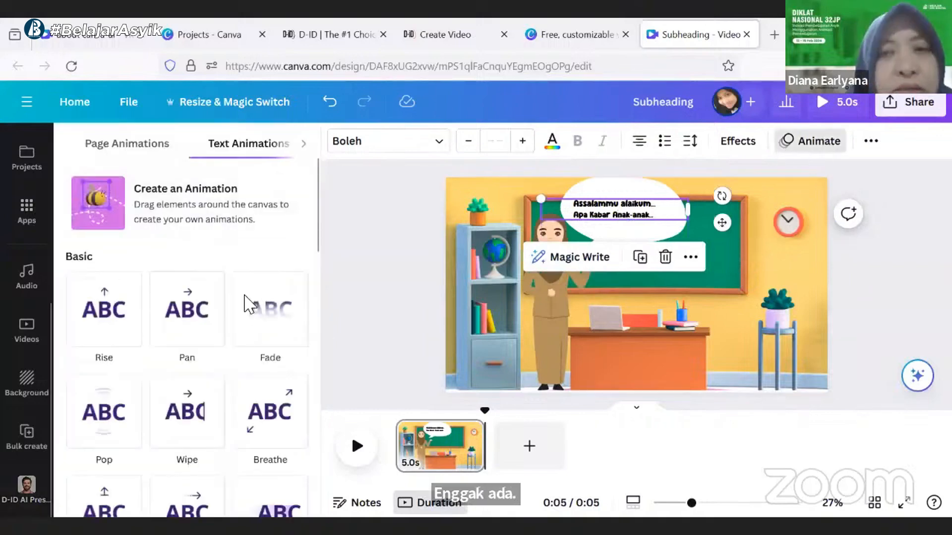
click(205, 327)
scroll(208, 346, down, 1)
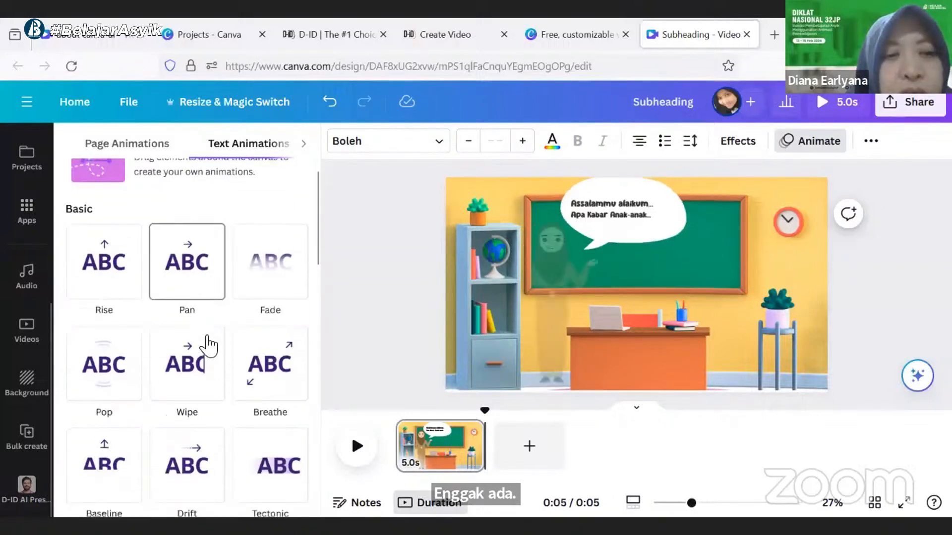
click(191, 357)
scroll(191, 357, down, 1)
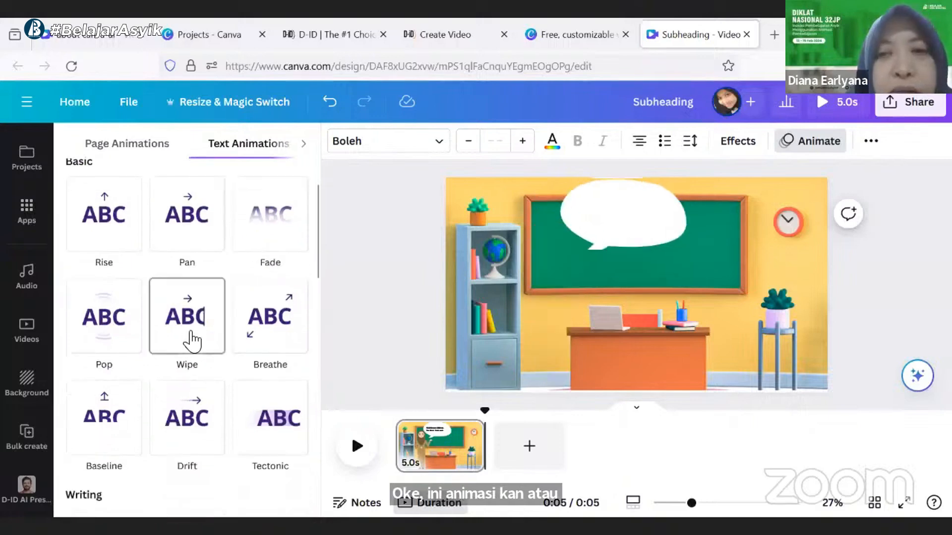
click(96, 341)
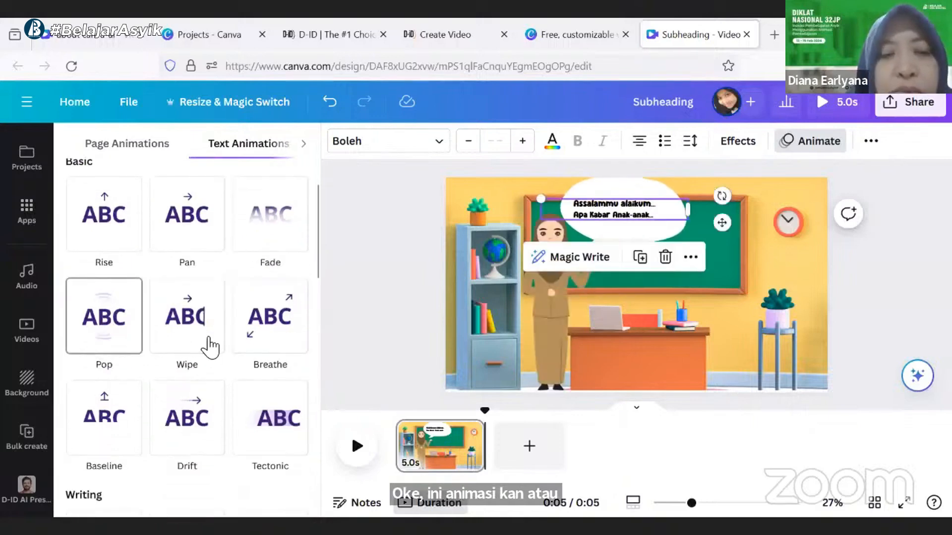
click(250, 341)
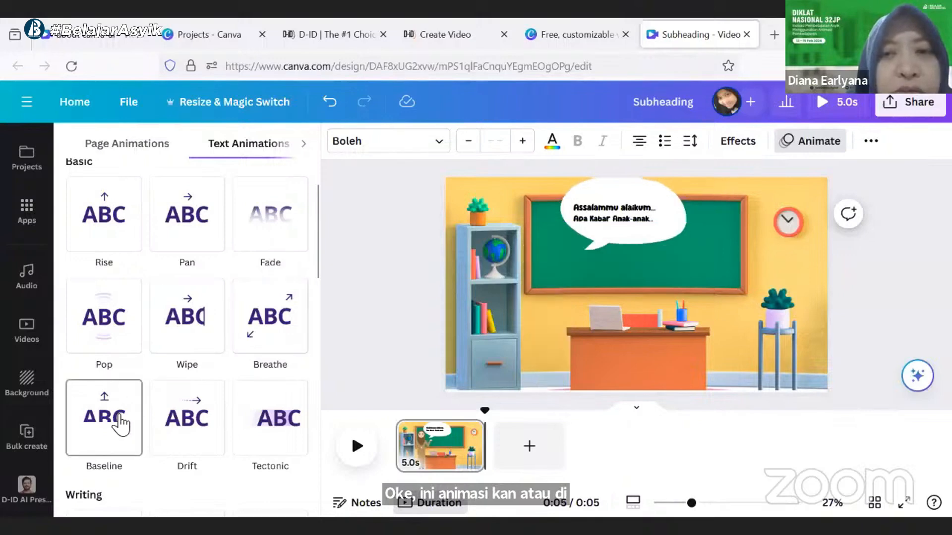
Apply the Typewriter writing animation to the speech bubble's greeting text and deselect it
scroll(196, 372, down, 3)
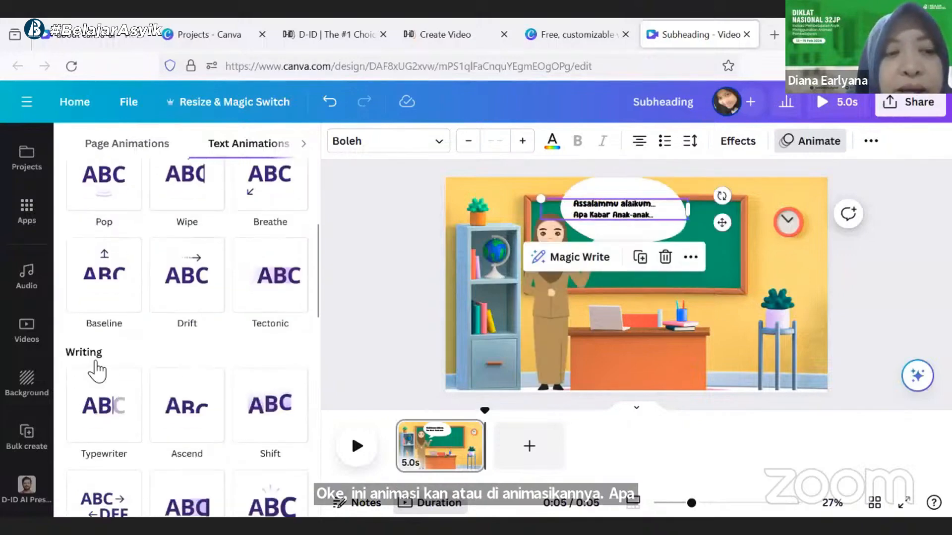
scroll(102, 366, down, 1)
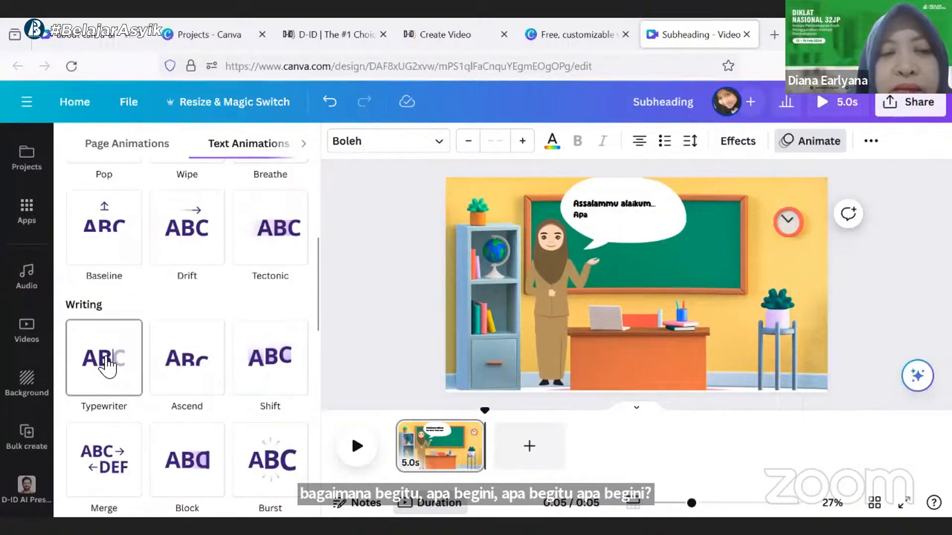
click(106, 361)
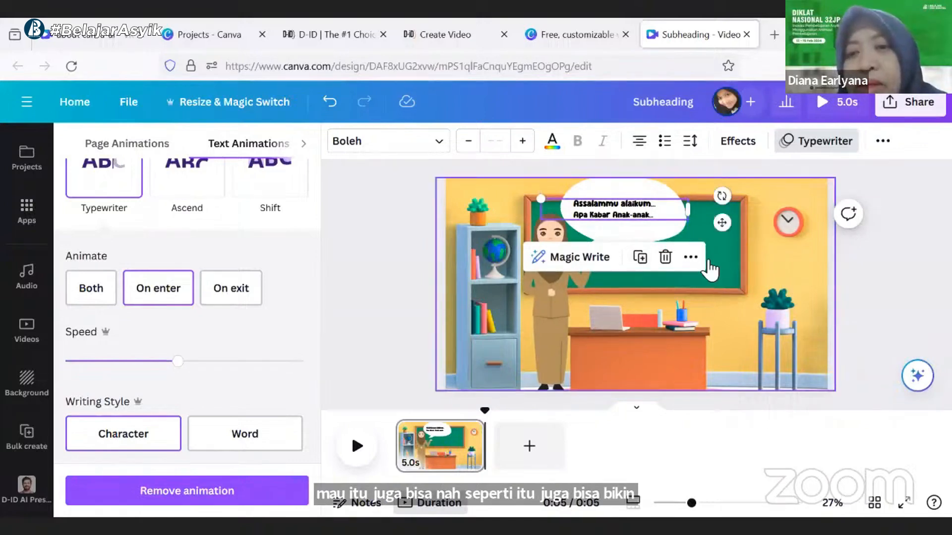
click(690, 256)
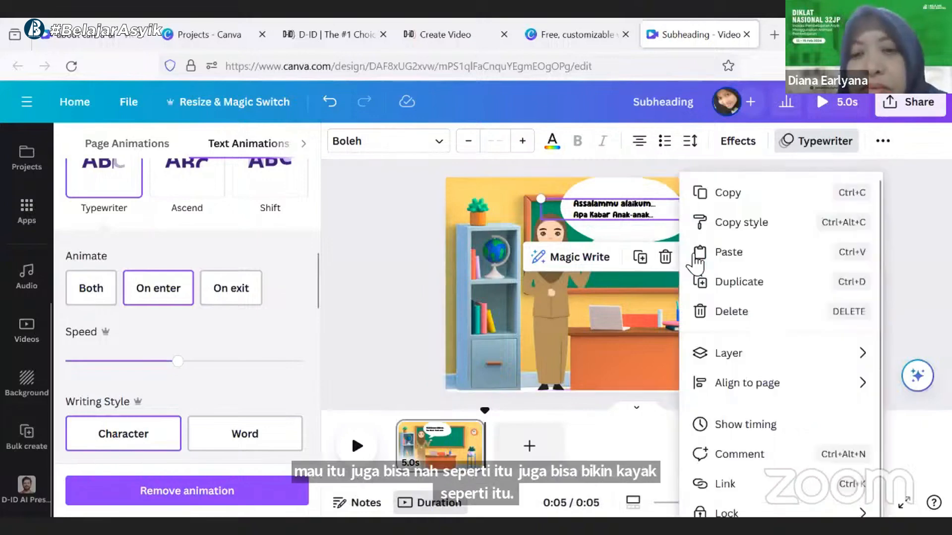
click(349, 232)
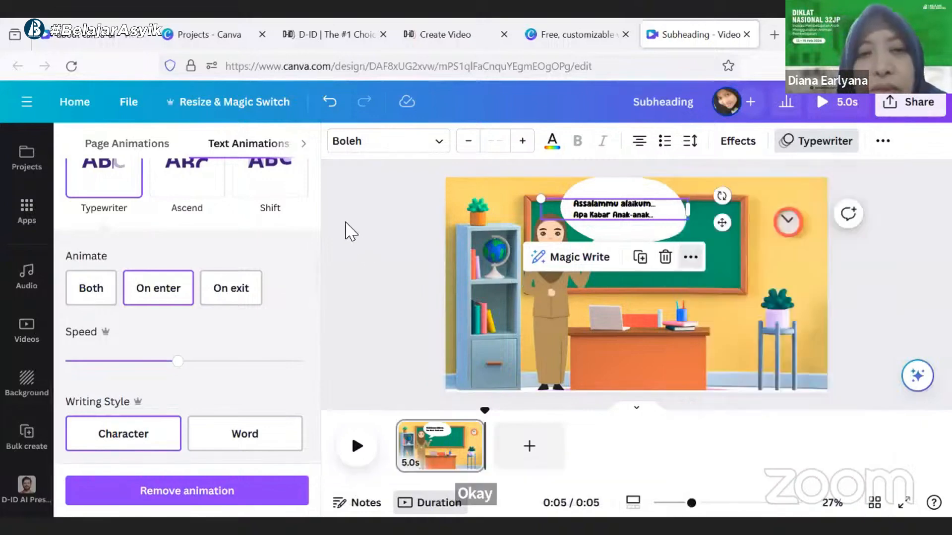
click(916, 291)
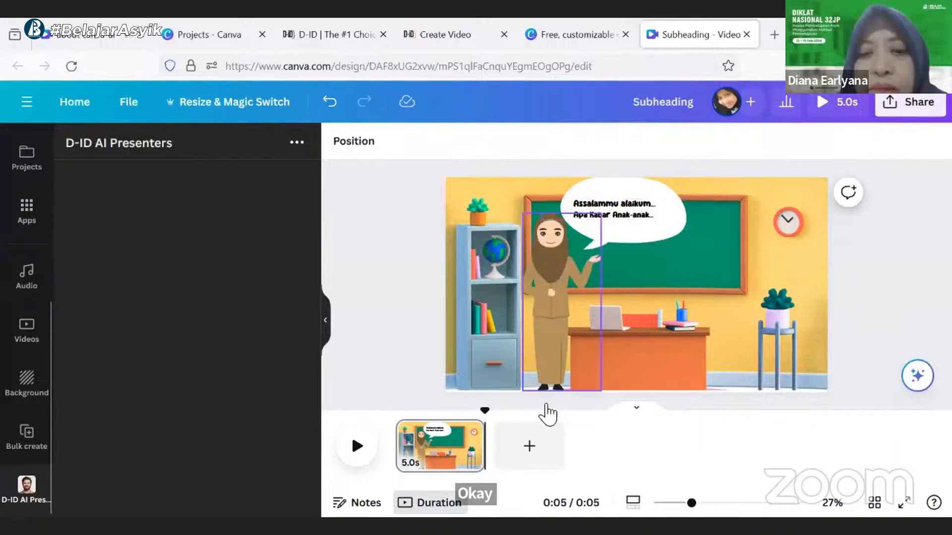
Add a blank second page after the classroom scene and play the video
click(525, 448)
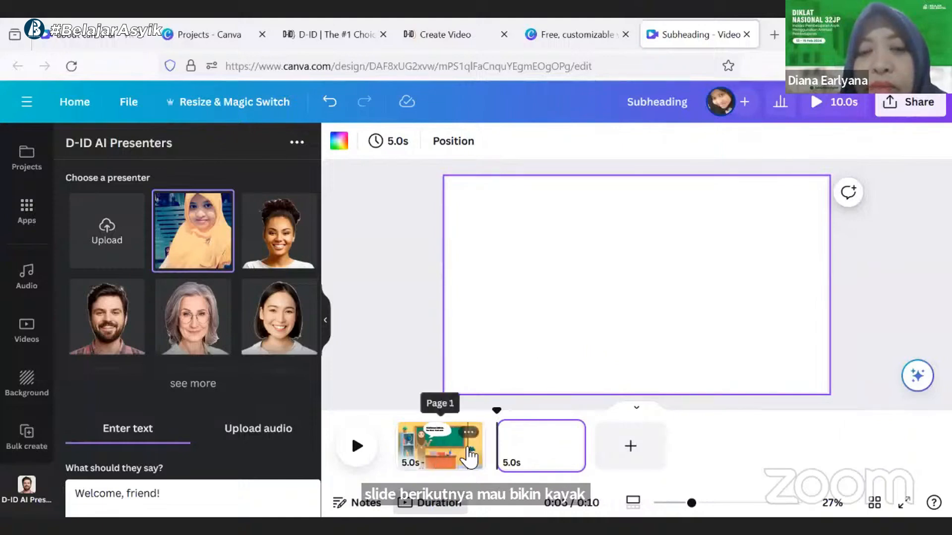
click(367, 439)
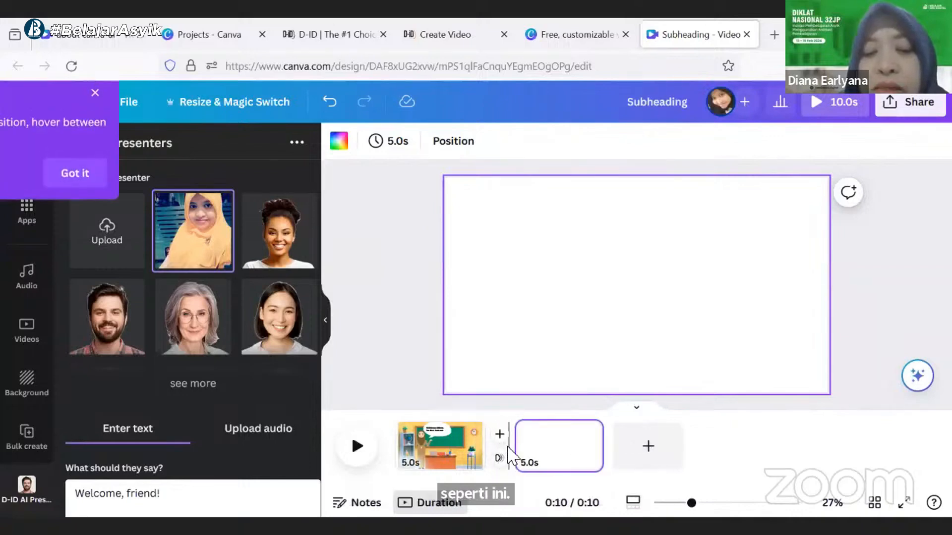
Insert two more blank pages right after the classroom scene and apply a Circle Wipe transition between the scene and the following page
click(499, 436)
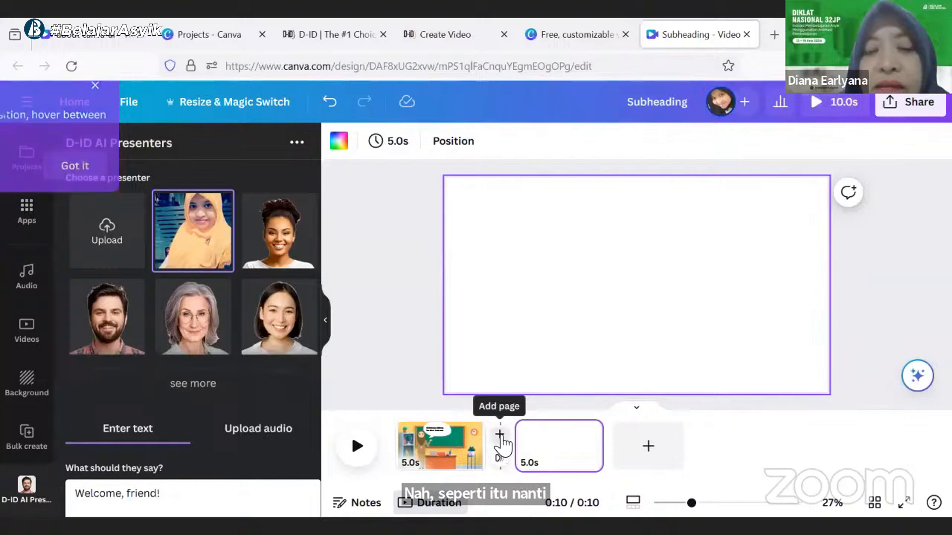
click(501, 438)
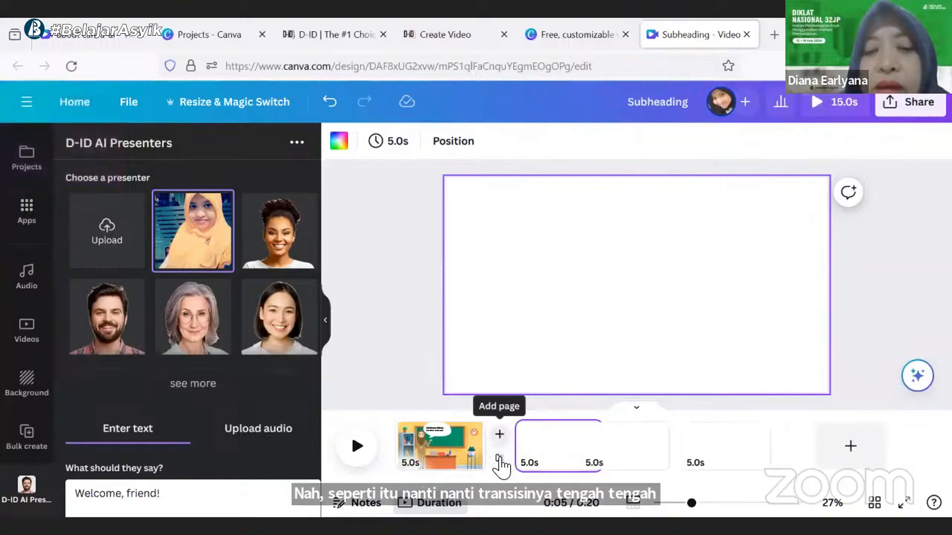
click(498, 459)
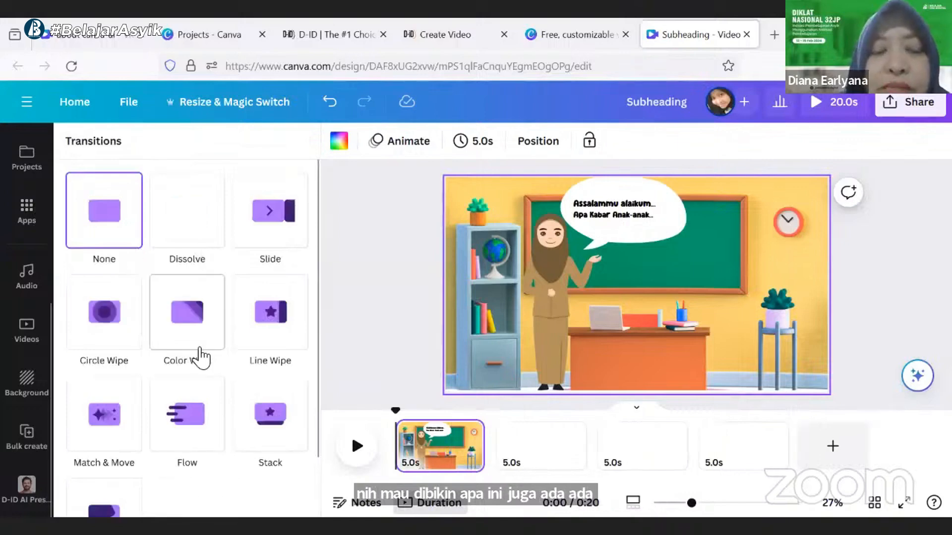
scroll(218, 364, down, 2)
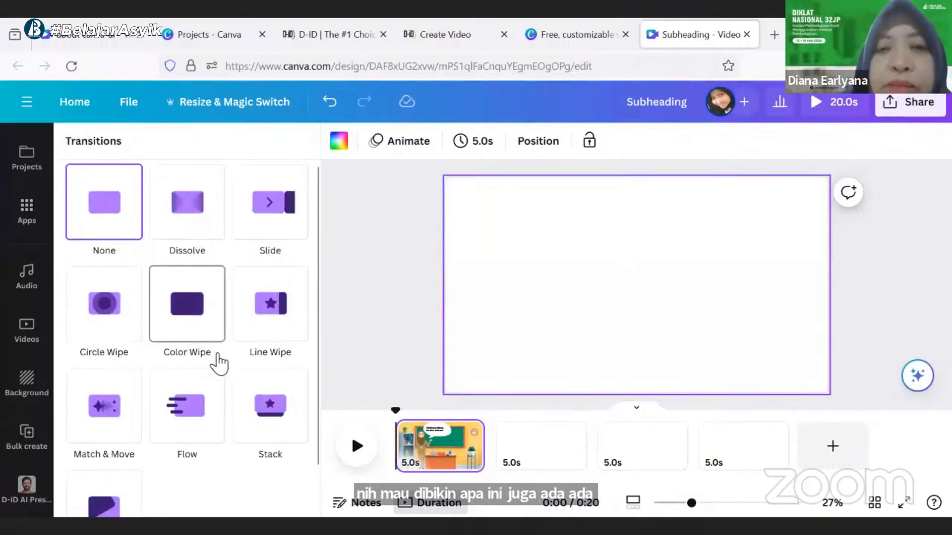
scroll(219, 364, down, 1)
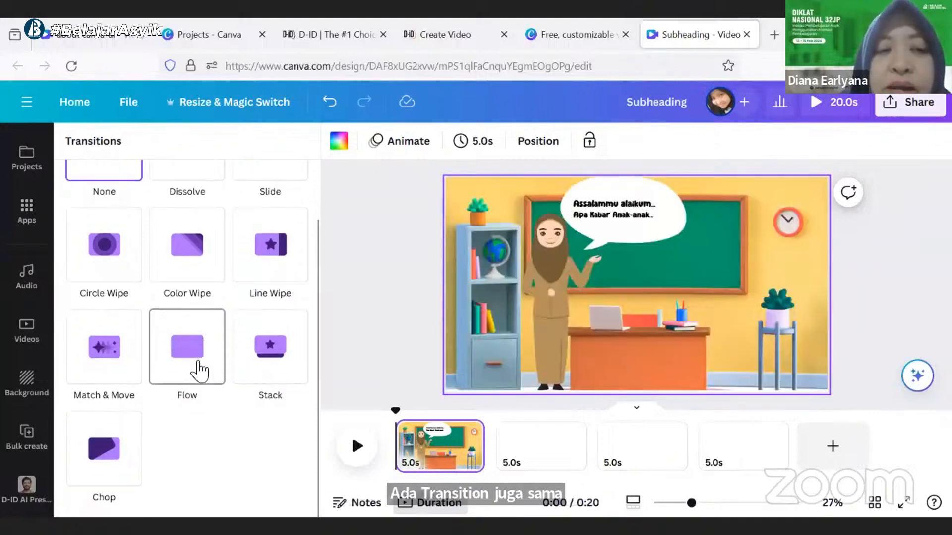
scroll(207, 312, up, 2)
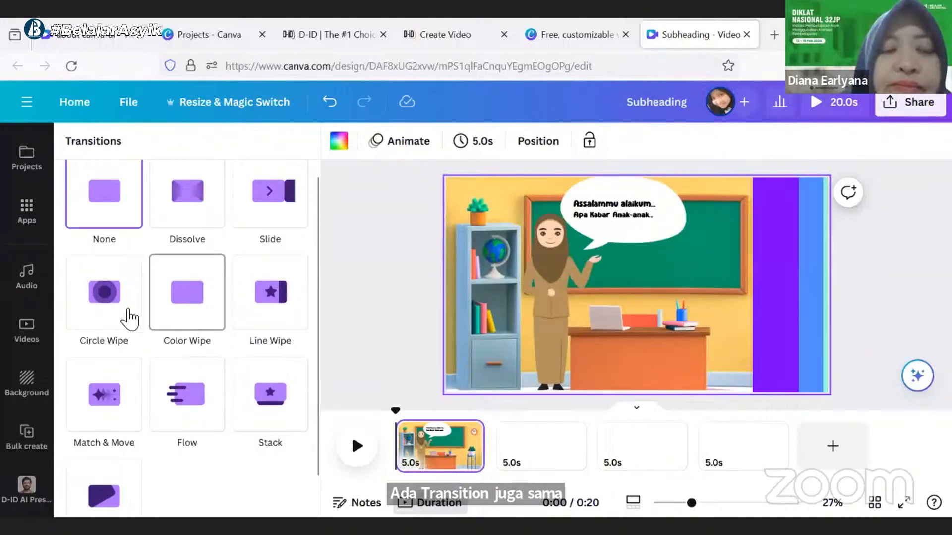
click(107, 323)
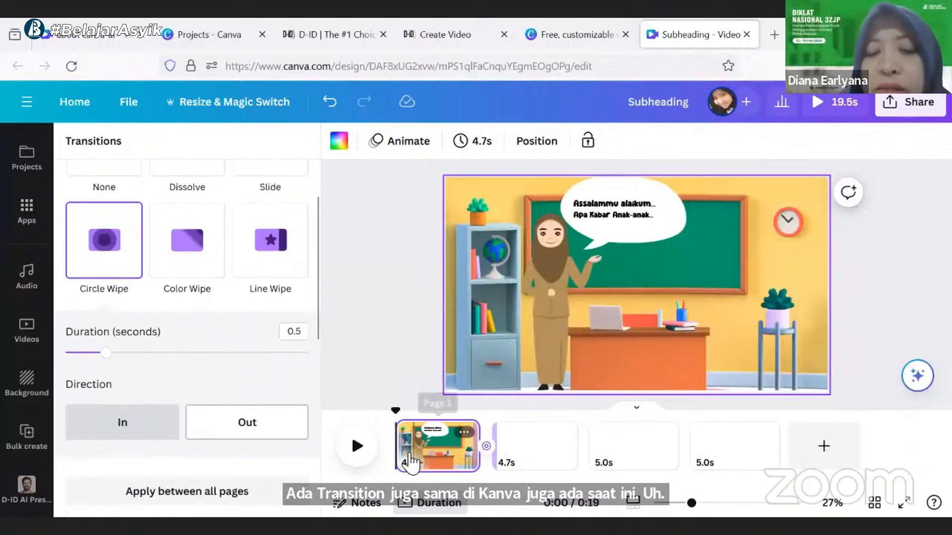
click(535, 473)
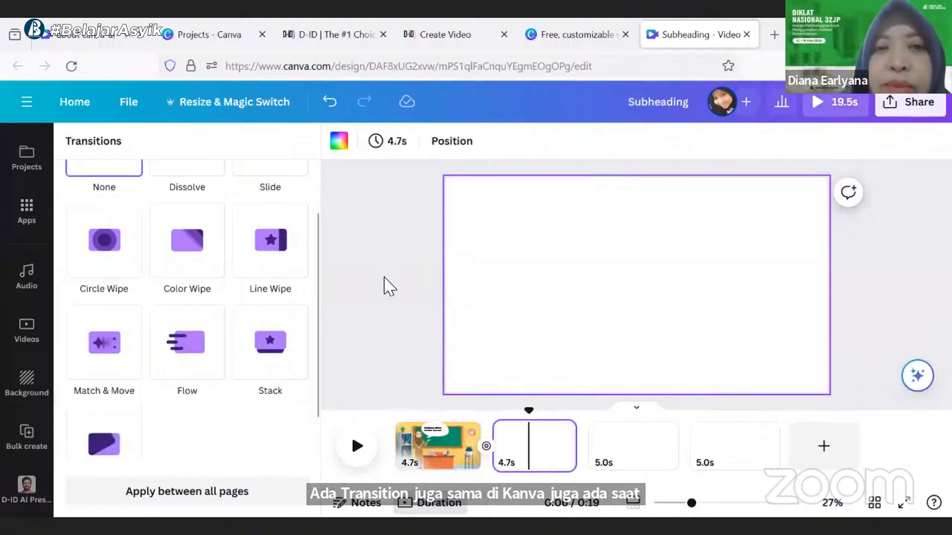
click(446, 436)
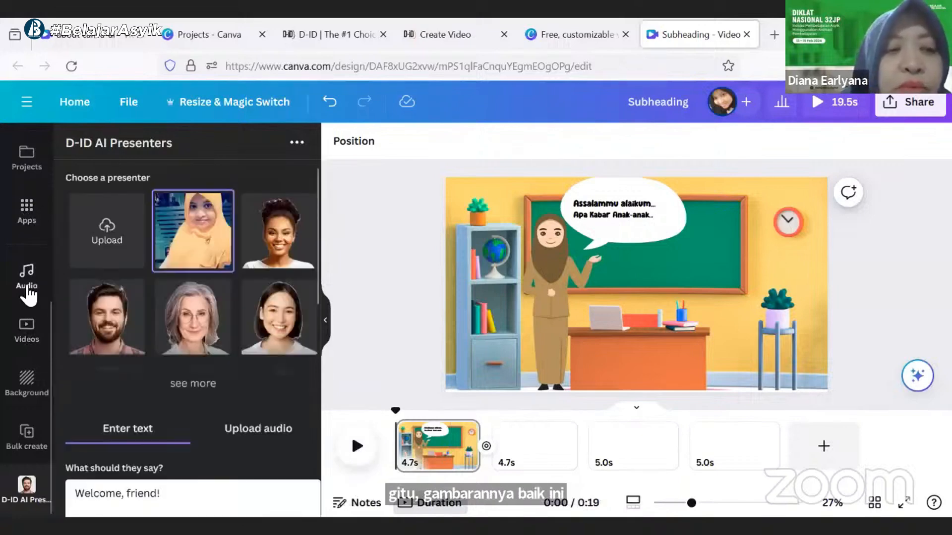
Look through the classroom background options and the graphics found for "buble speech" in the elements library
click(32, 380)
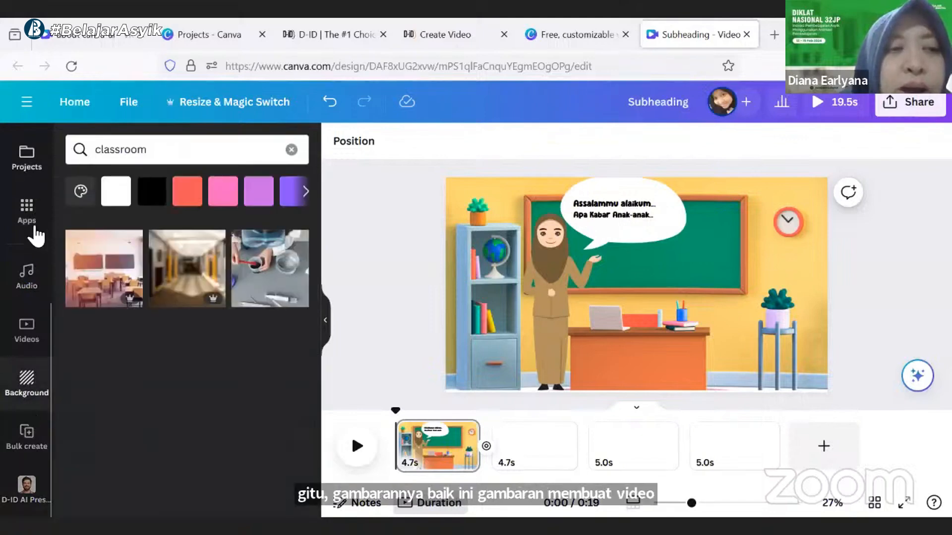
scroll(27, 226, up, 5)
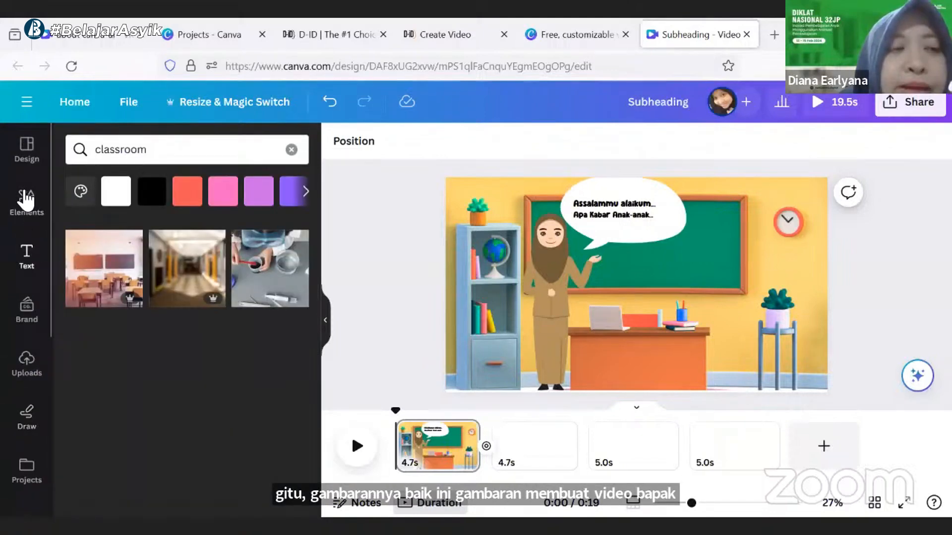
click(26, 201)
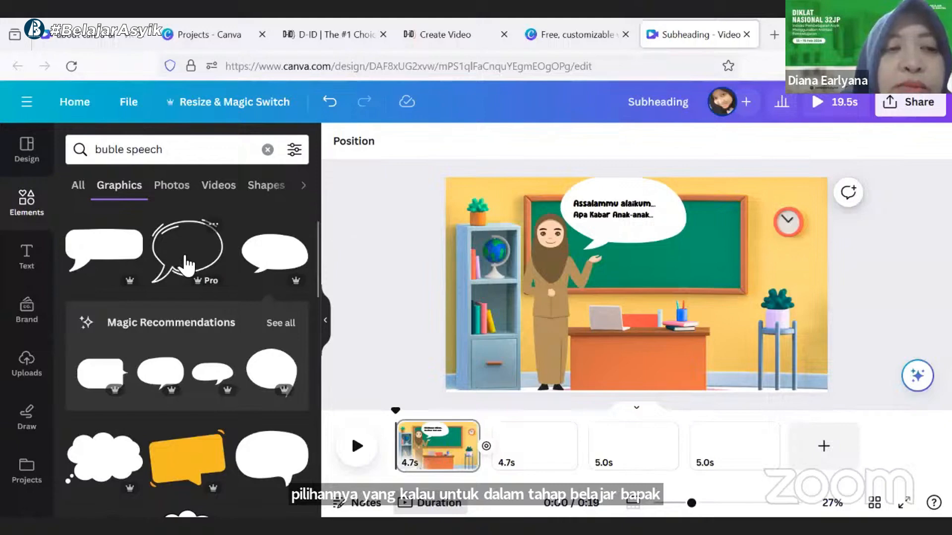
scroll(186, 268, down, 3)
scroll(178, 257, down, 3)
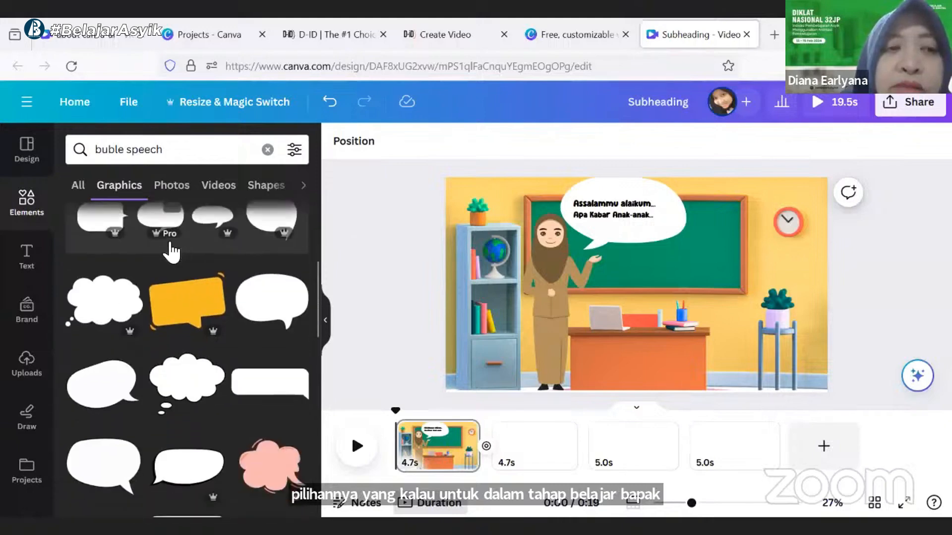
Examine all element categories for "buble speech", including graphics, photos, videos, audio, frames and shapes
click(87, 191)
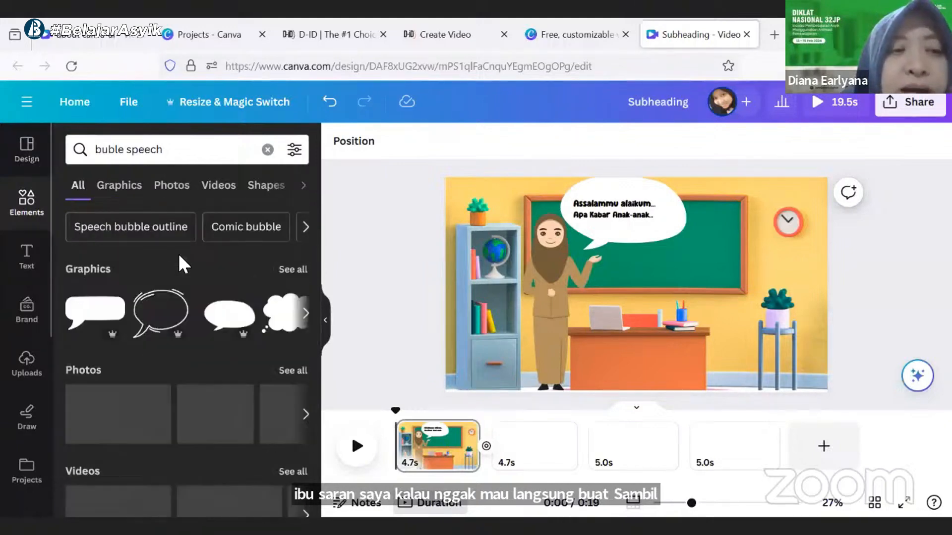
scroll(193, 252, down, 2)
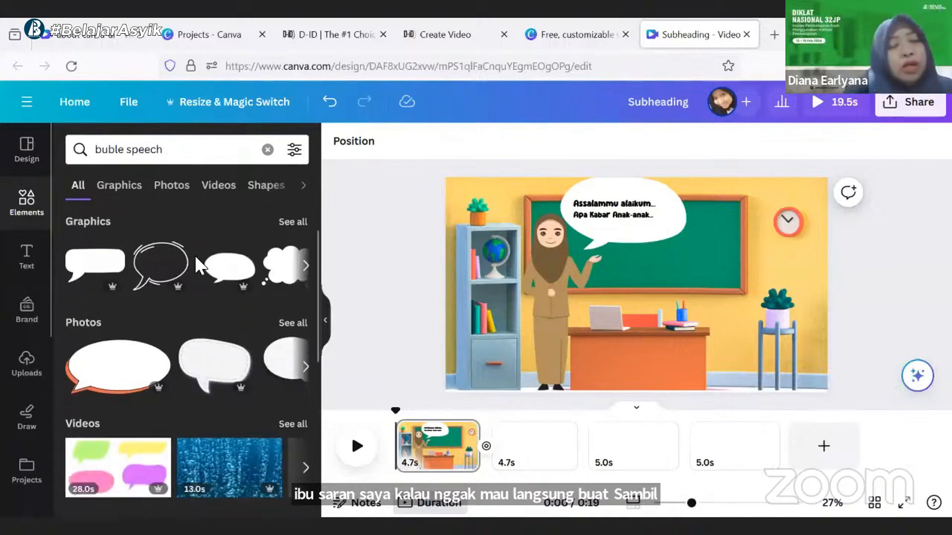
scroll(198, 258, down, 3)
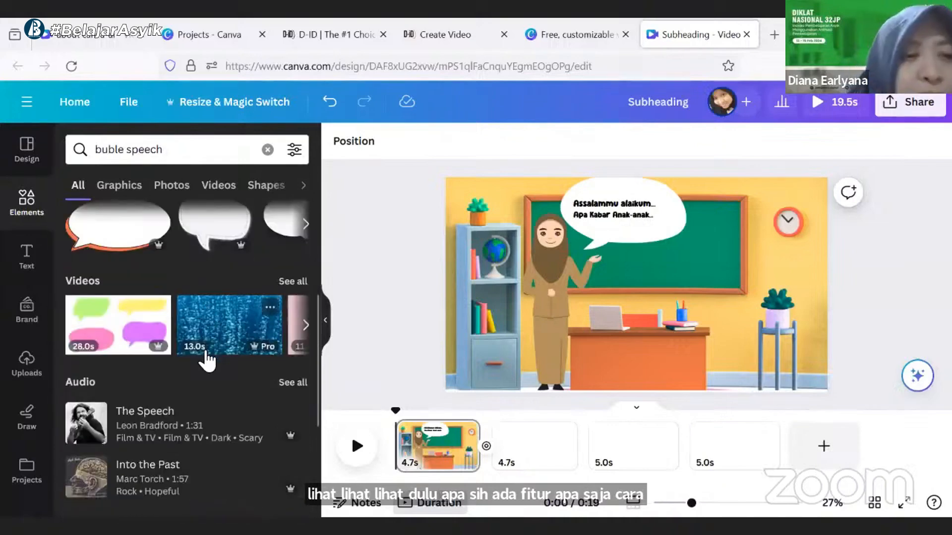
scroll(206, 349, down, 3)
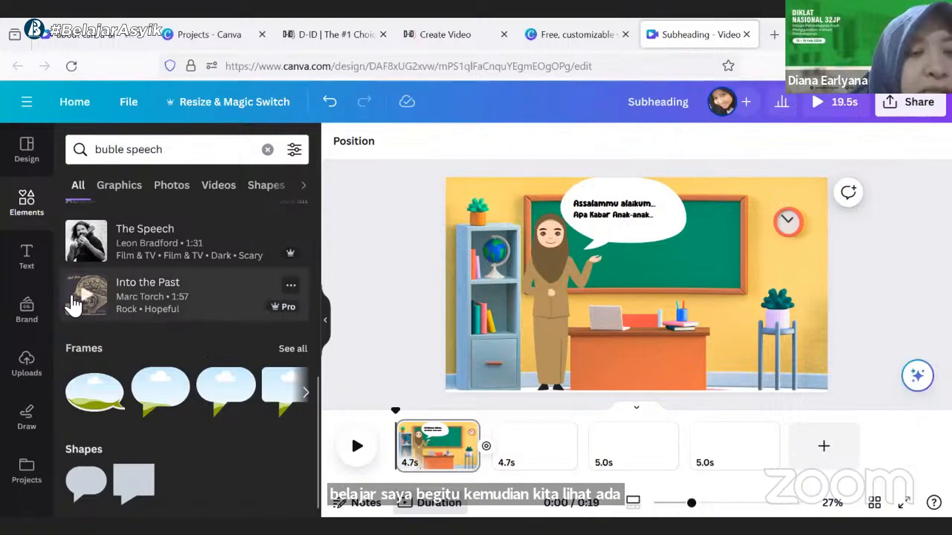
scroll(218, 347, up, 4)
scroll(229, 367, up, 4)
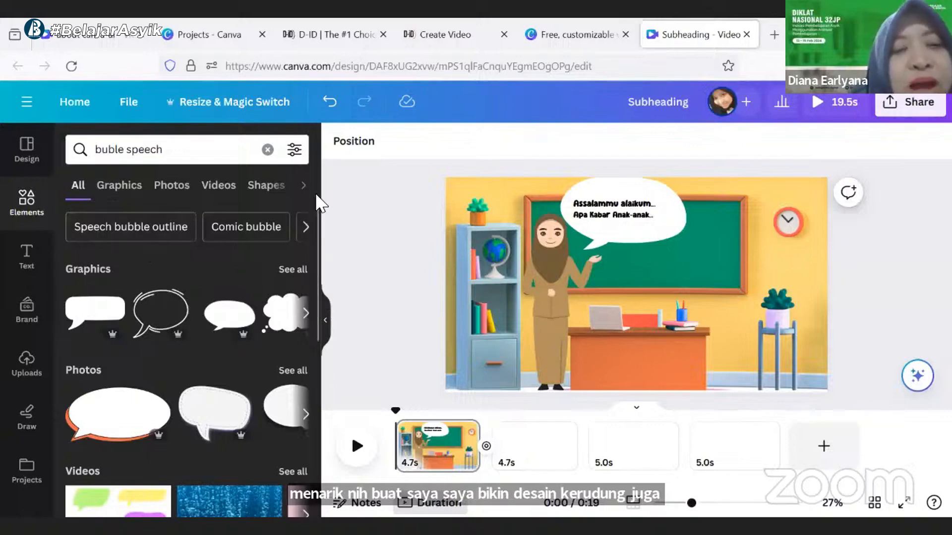
scroll(199, 258, down, 3)
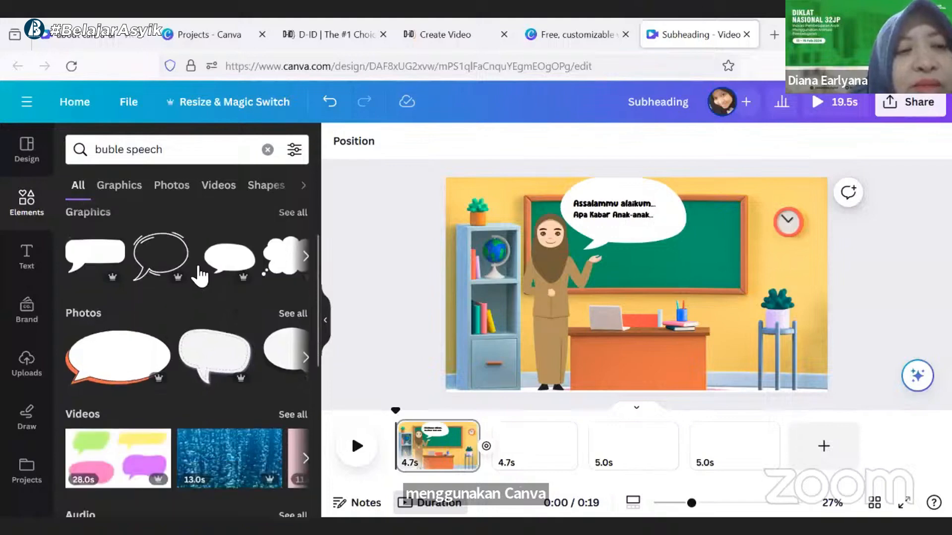
scroll(198, 278, down, 2)
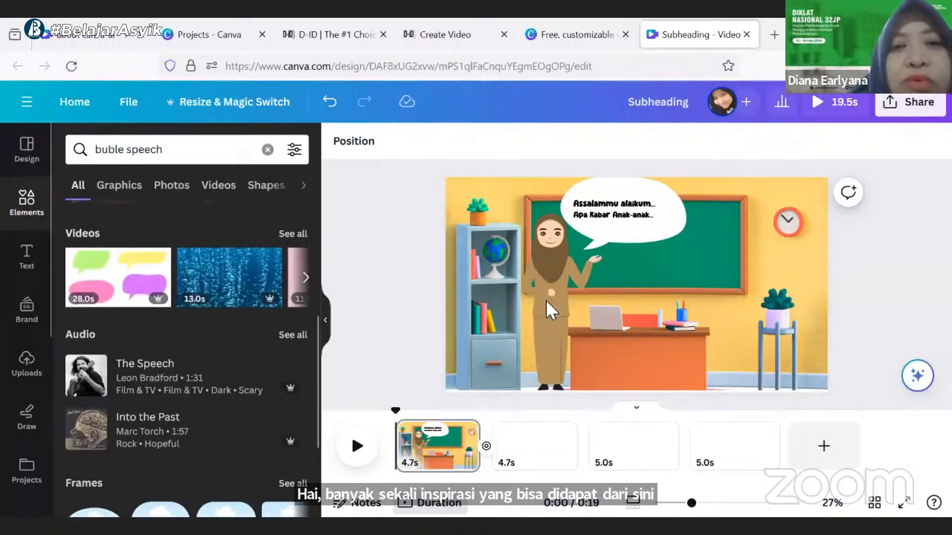
Rename the video design as "kelasku"
scroll(193, 309, up, 5)
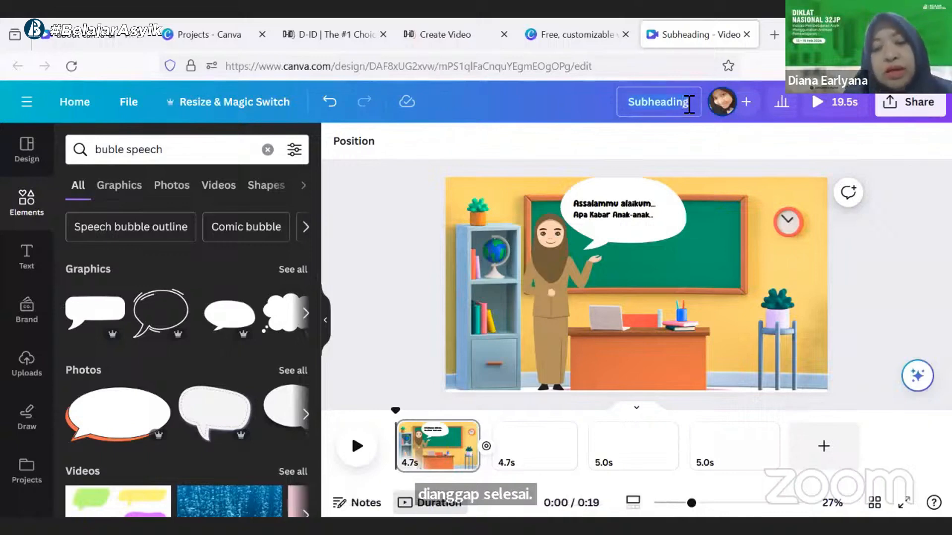
text(kelasku)
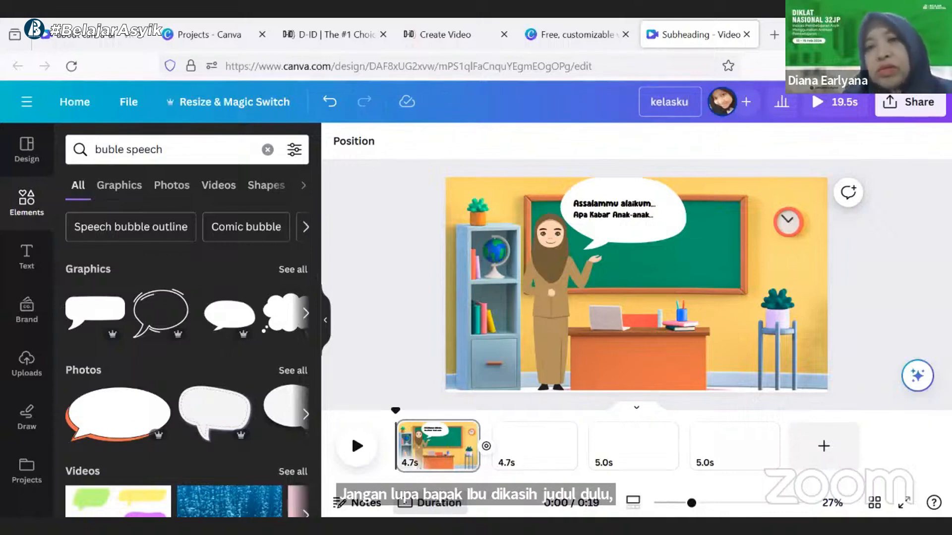
key(Return)
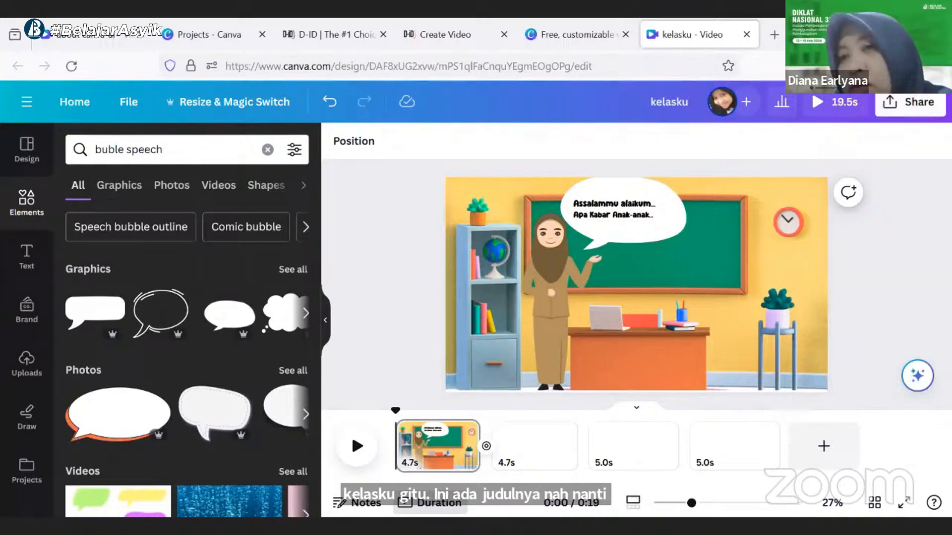
Review the design's sharing options and its download settings for file type, quality and pages without downloading it
click(897, 109)
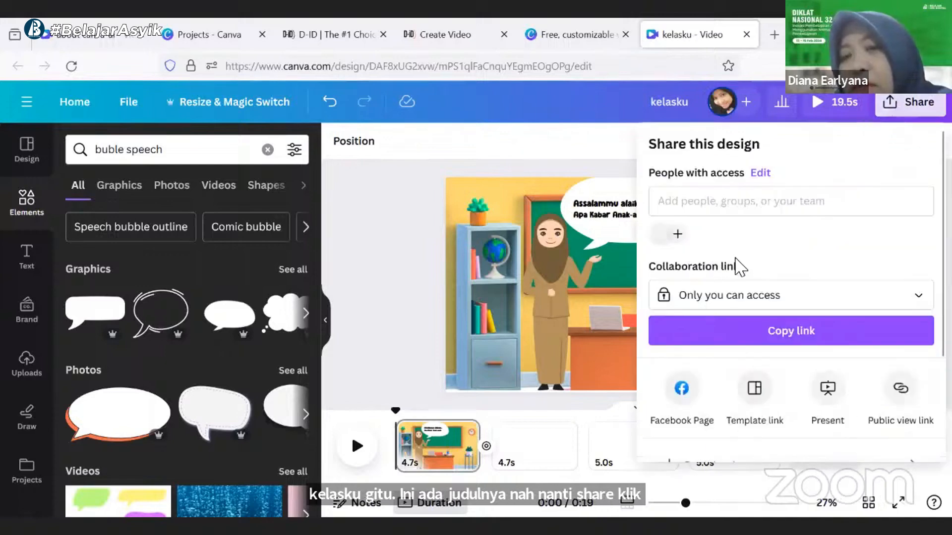
scroll(744, 273, down, 2)
scroll(744, 275, down, 2)
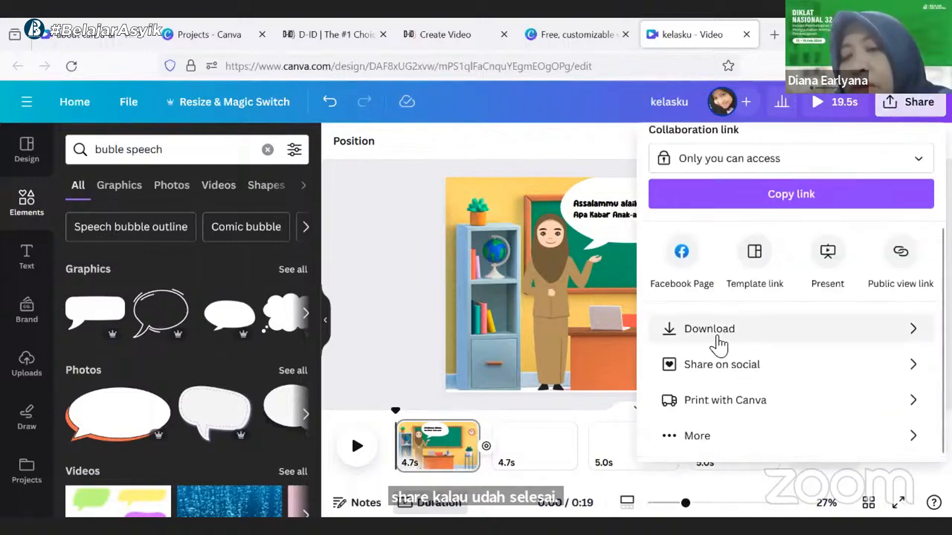
click(720, 330)
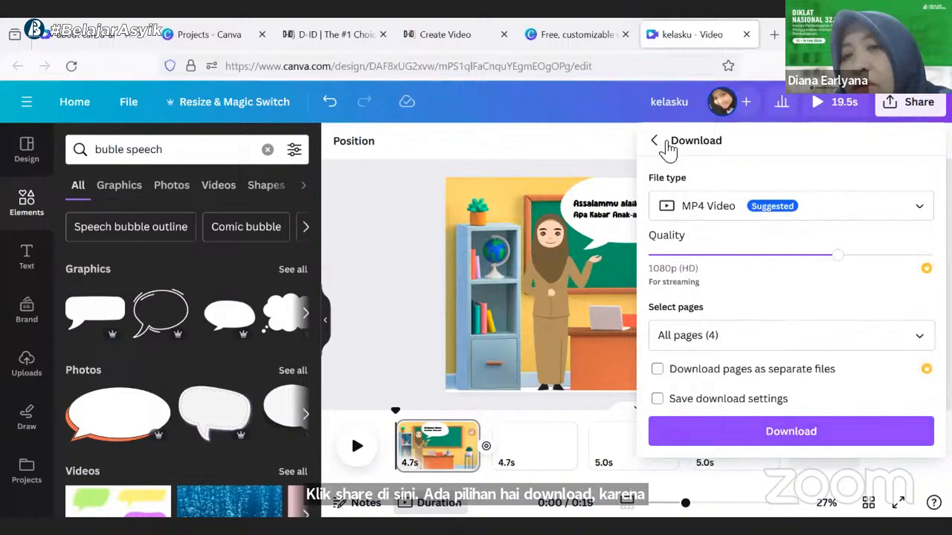
click(655, 142)
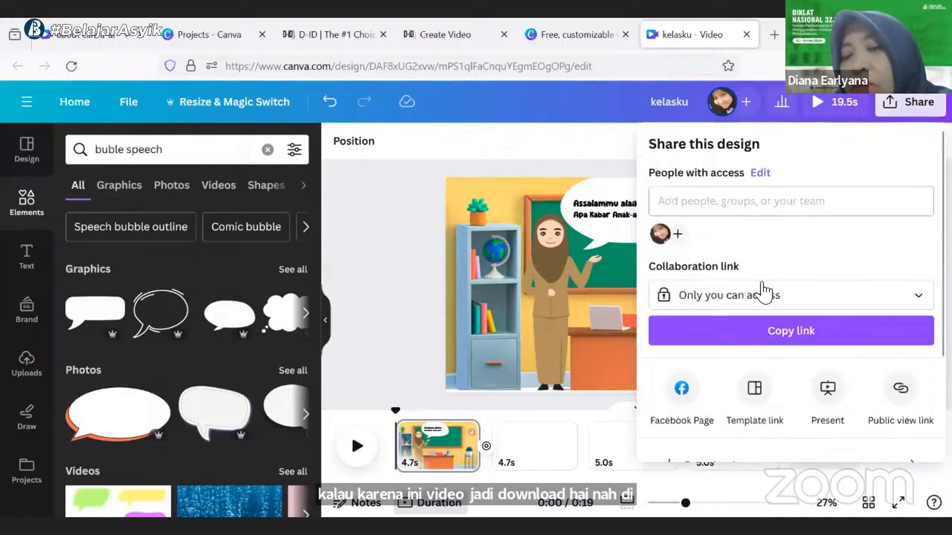
scroll(763, 307, down, 3)
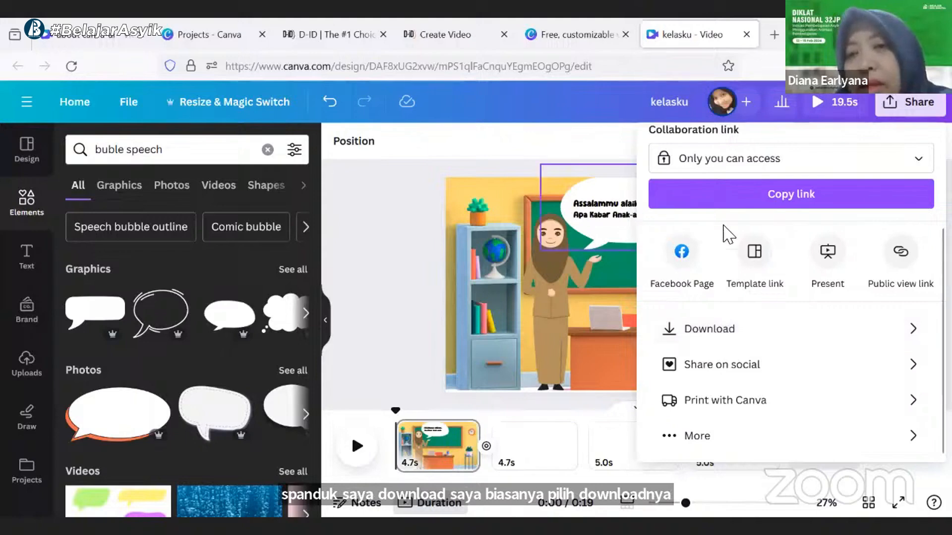
scroll(730, 320, up, 1)
scroll(727, 319, down, 1)
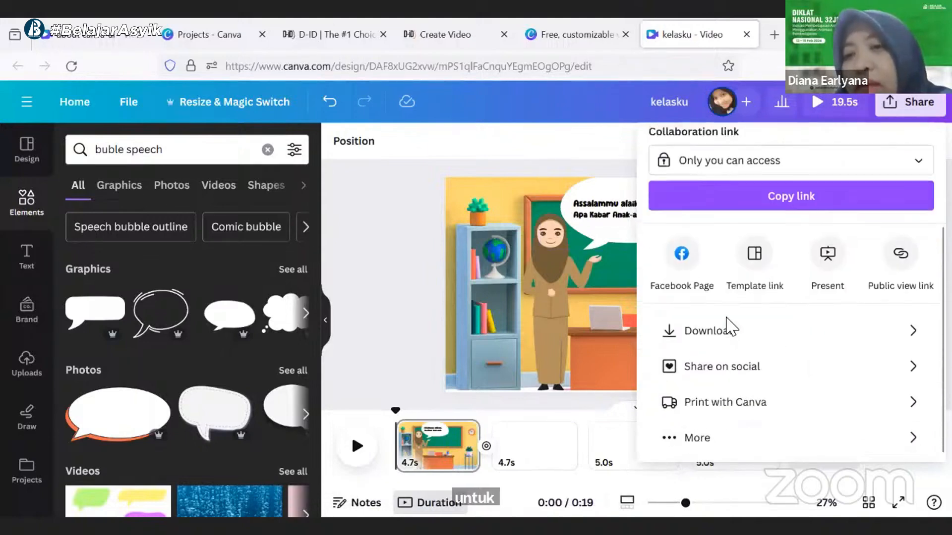
scroll(729, 325, up, 3)
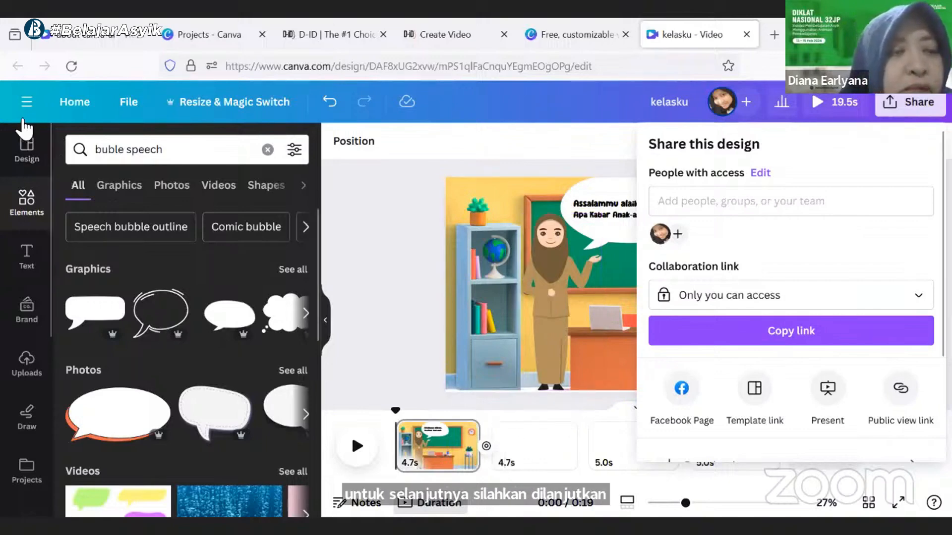
Show the video templates in the editor and return to the Canva home page
click(27, 157)
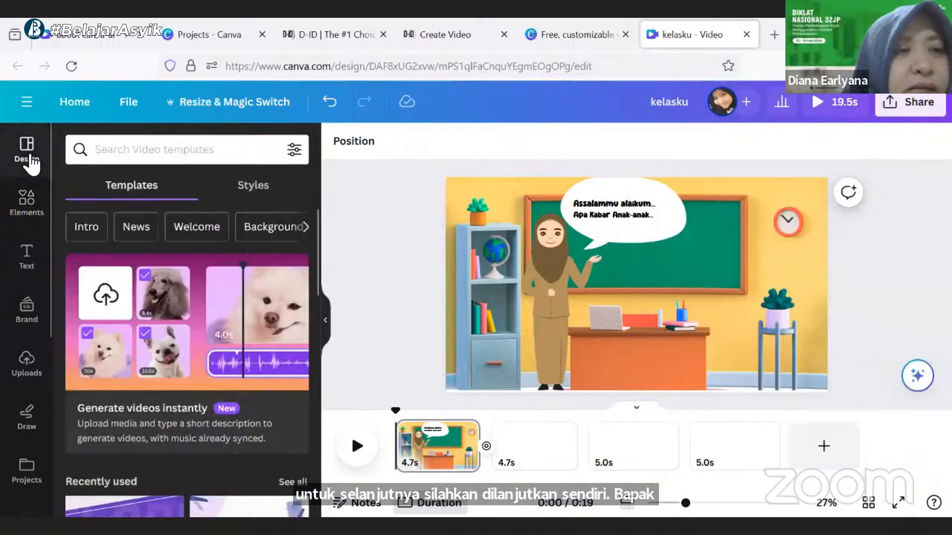
click(67, 97)
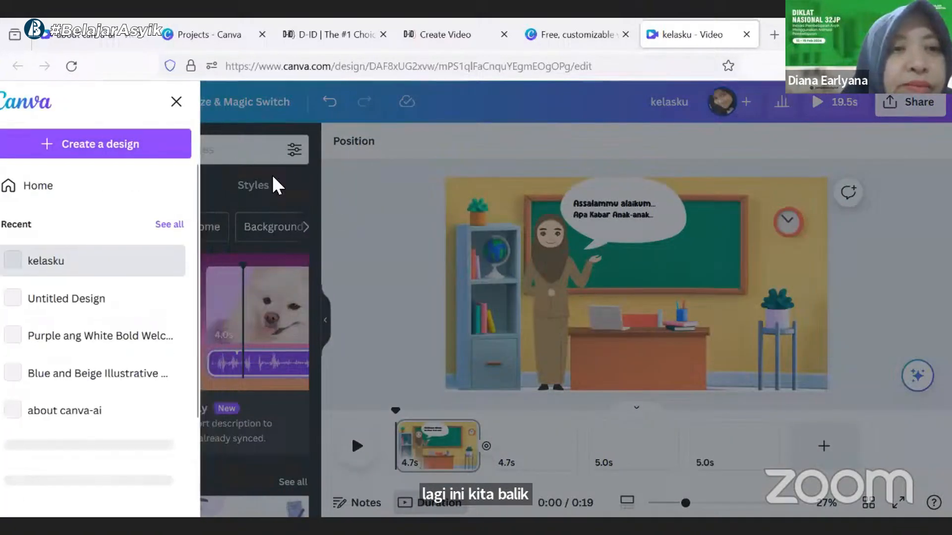
click(274, 179)
click(87, 105)
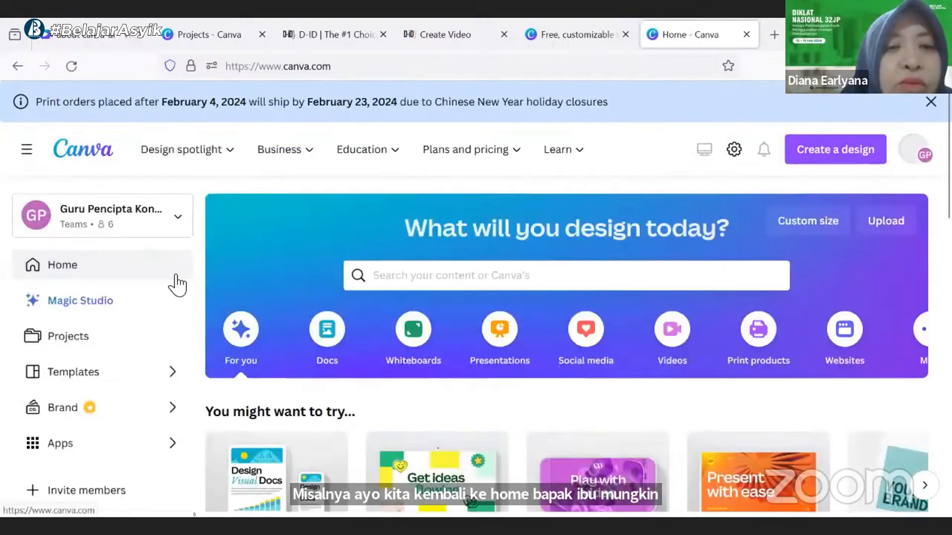
Look over the home page's suggested and recent designs and bring up the Presentations design types
scroll(263, 297, down, 6)
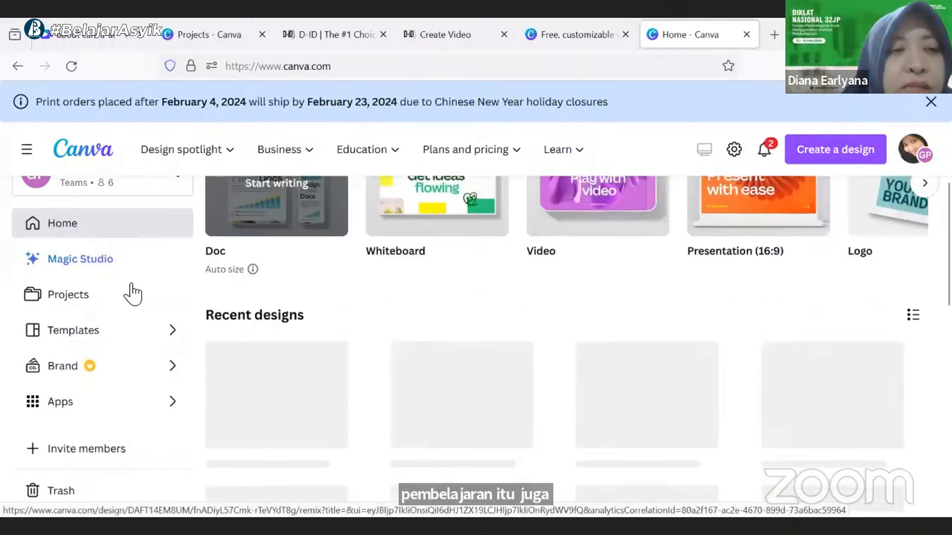
scroll(508, 345, down, 3)
scroll(508, 346, up, 3)
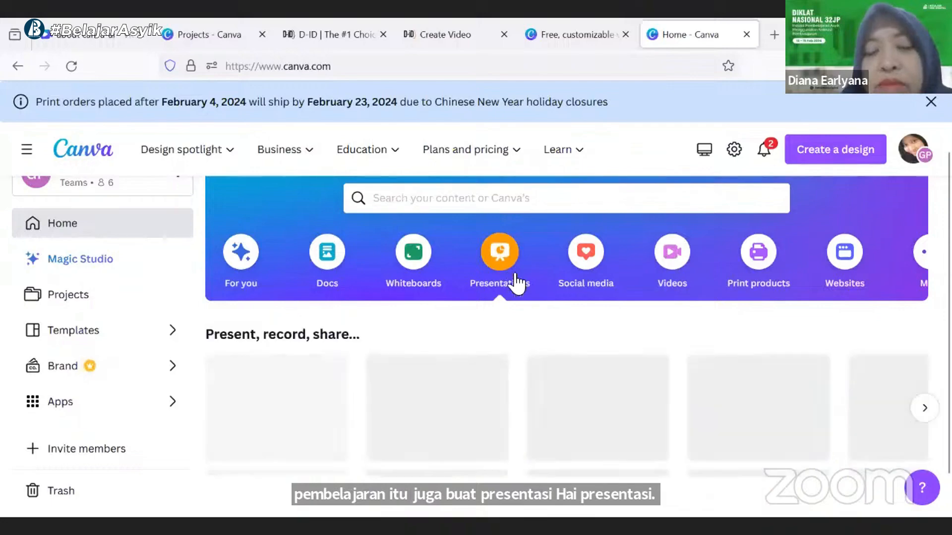
Browse the presentation templates and start a design from the "Digital Brainstorm" light-bulb template under Brainstorm Presentations
scroll(525, 330, down, 6)
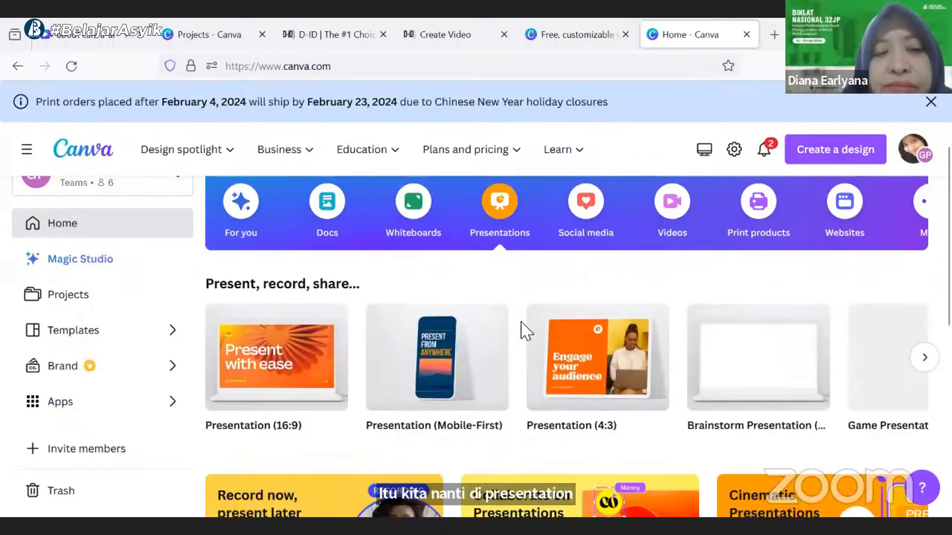
scroll(527, 329, up, 2)
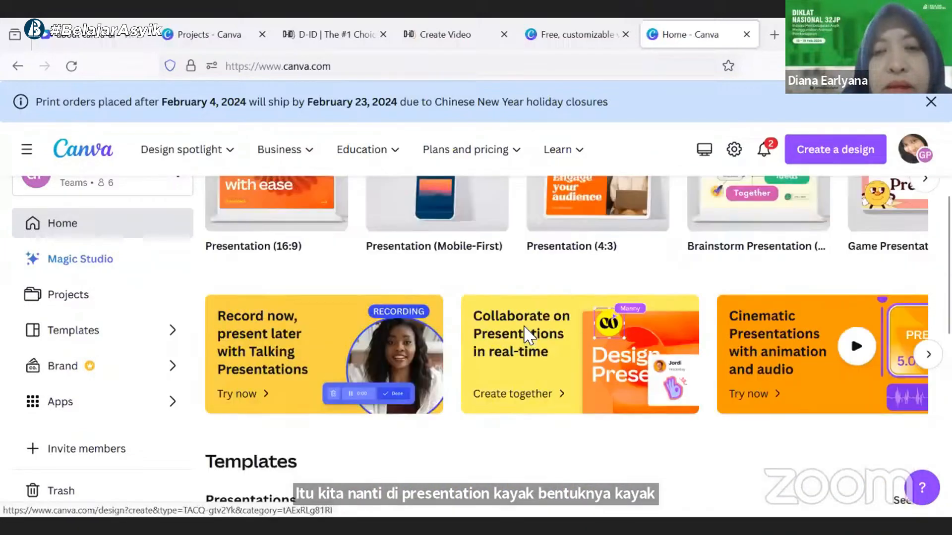
scroll(527, 329, down, 2)
scroll(528, 337, down, 5)
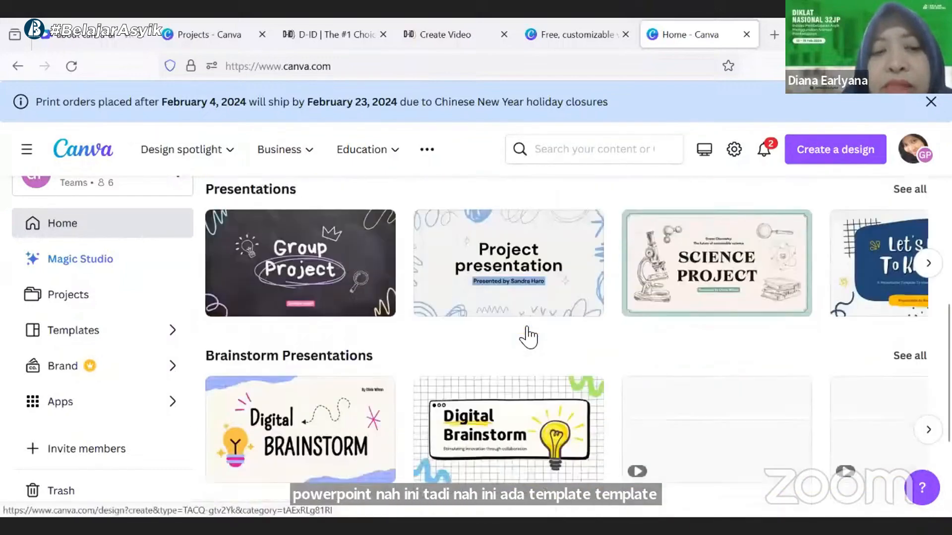
scroll(529, 337, down, 2)
scroll(529, 337, down, 2)
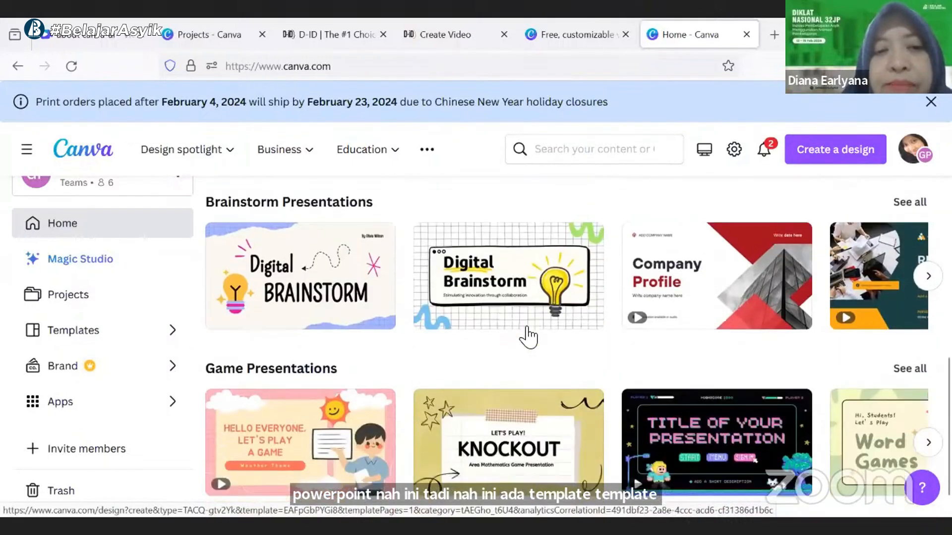
click(322, 308)
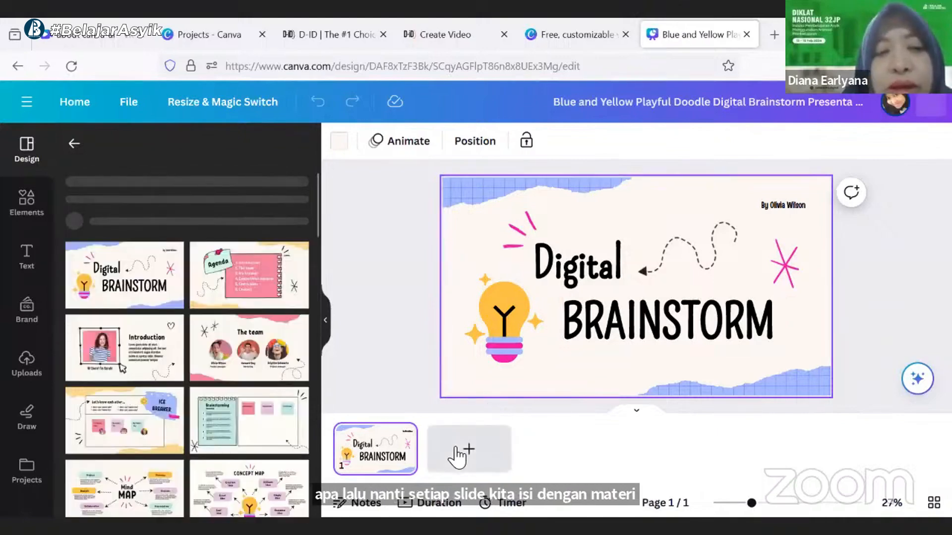
Look through the template's page layouts and apply all 16 pages to the presentation
scroll(209, 347, down, 3)
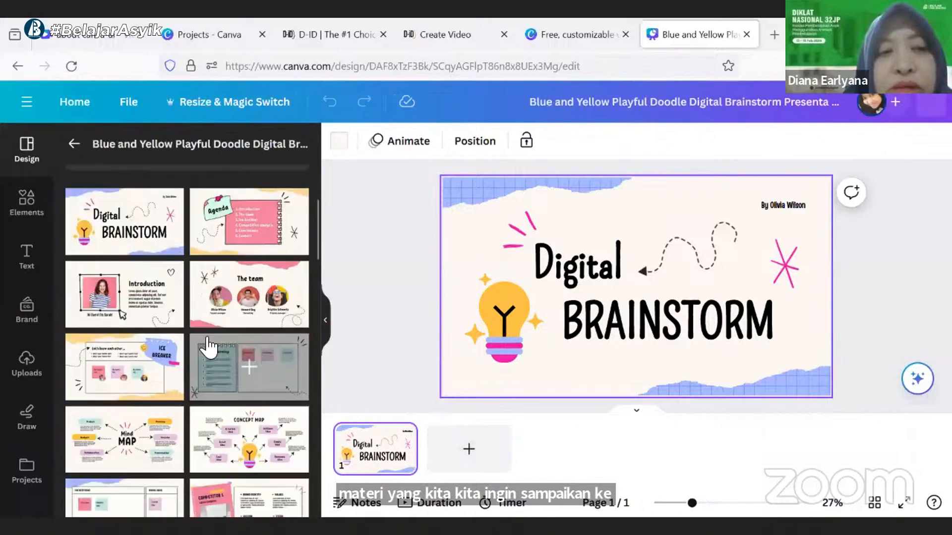
scroll(208, 347, down, 2)
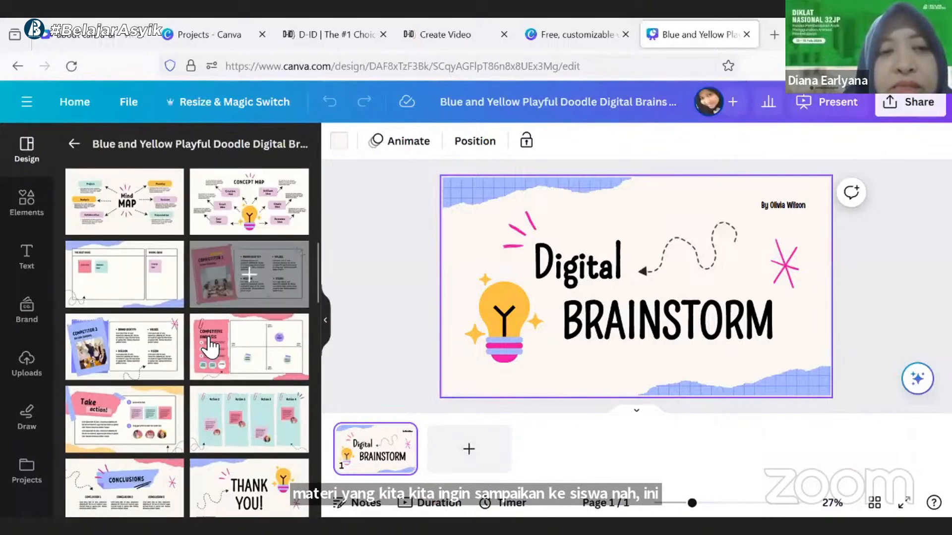
scroll(211, 342, up, 8)
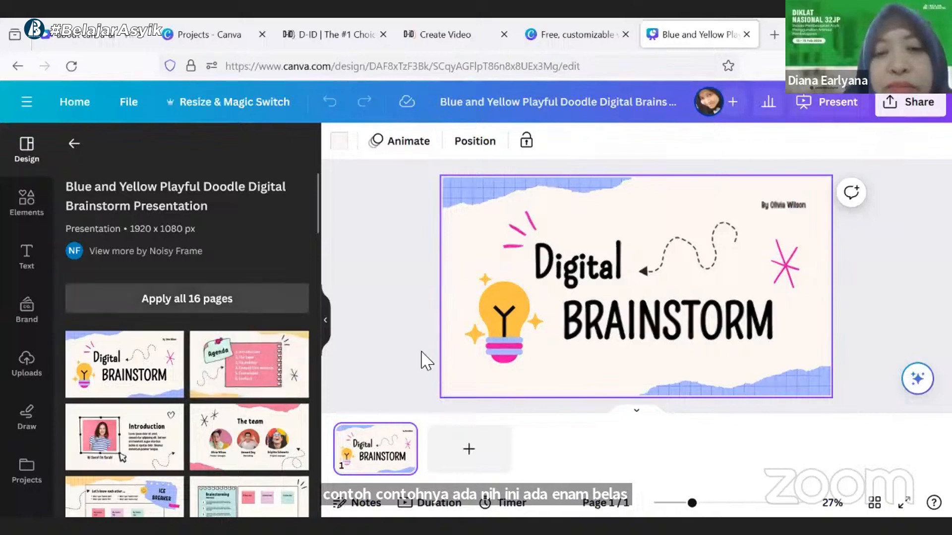
click(258, 382)
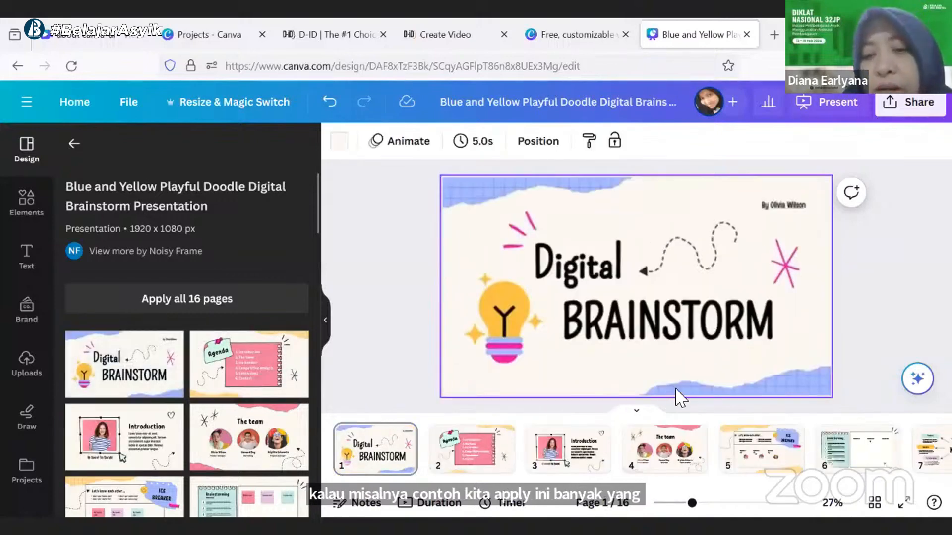
Go through the presentation's pages one by one, from the Agenda on page 2 to the Mind Map on page 7
click(484, 439)
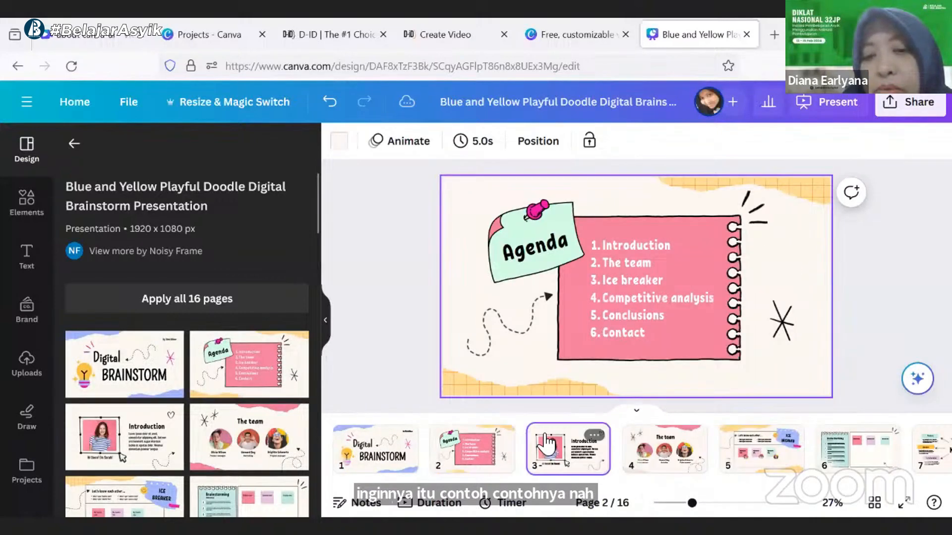
click(546, 443)
click(697, 451)
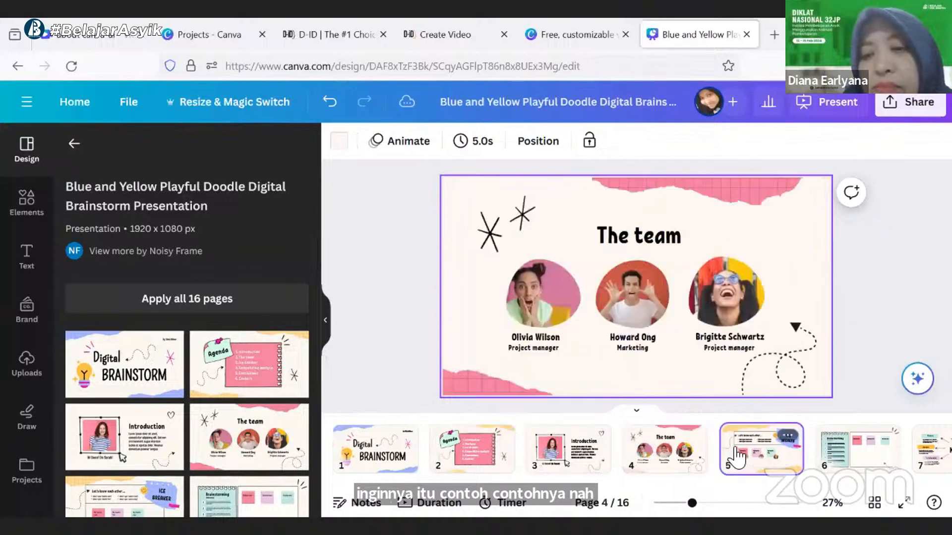
click(736, 456)
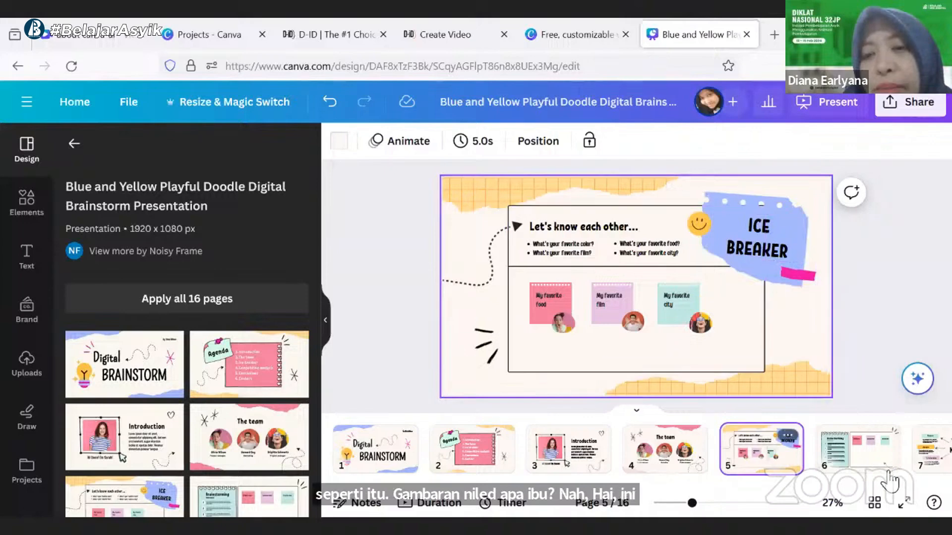
click(874, 458)
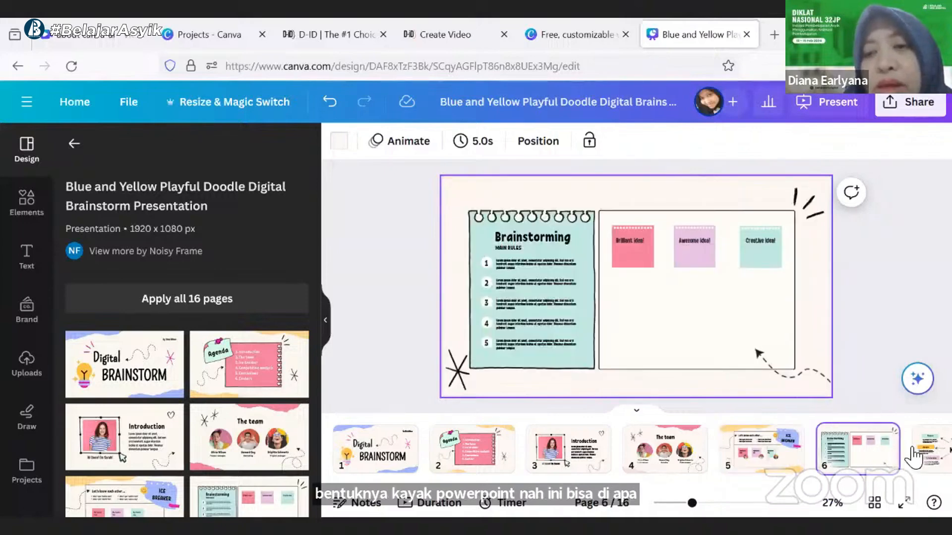
click(917, 454)
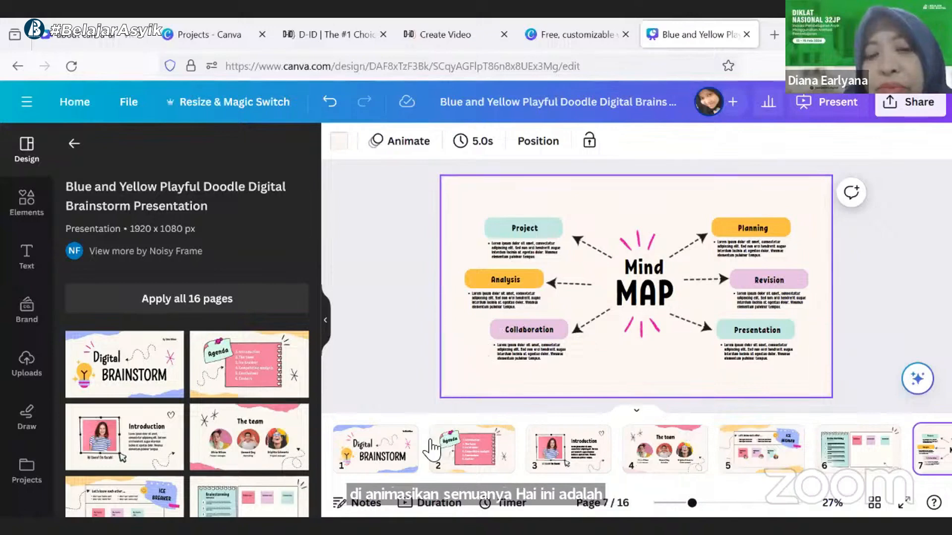
scroll(440, 464, down, 2)
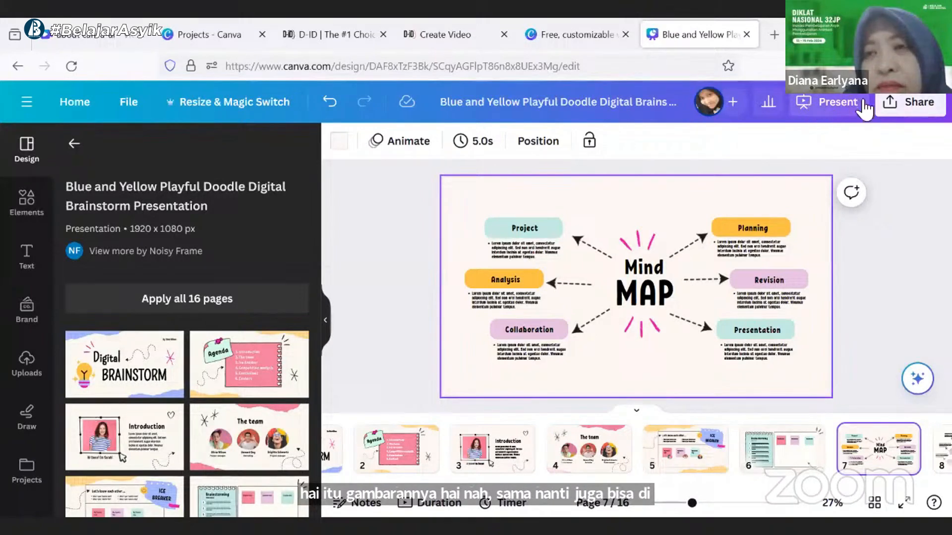
Review the presentation's sharing options and the available download file types, such as PDF, PPTX and MP4, without downloading it
click(885, 105)
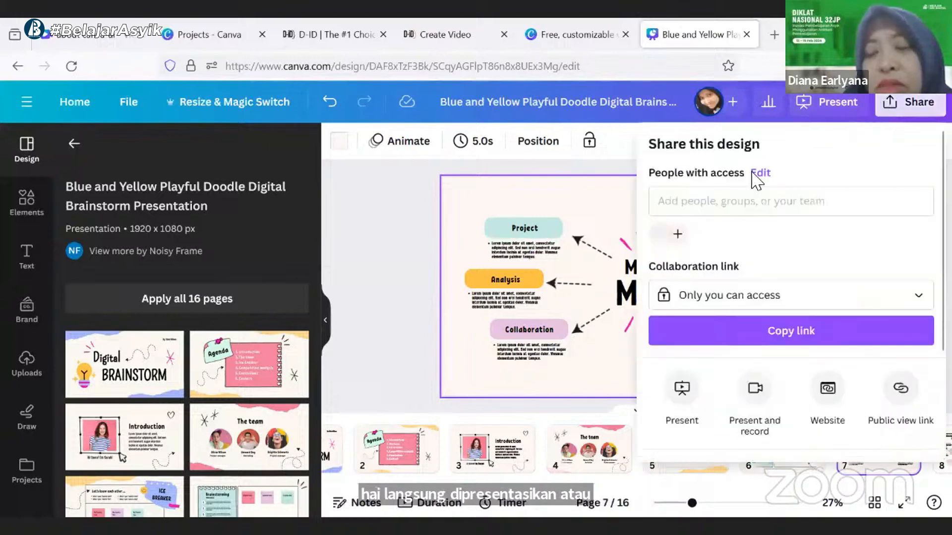
scroll(773, 298, down, 3)
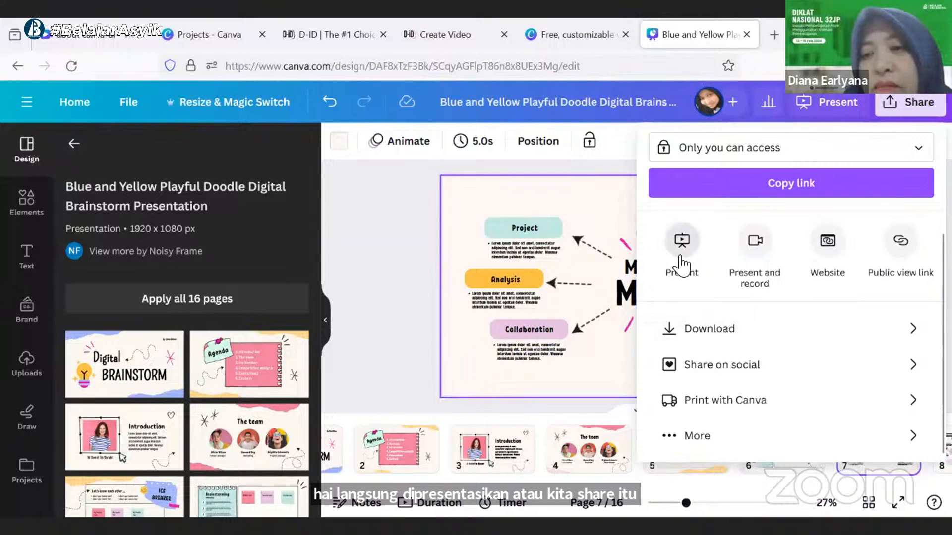
click(704, 328)
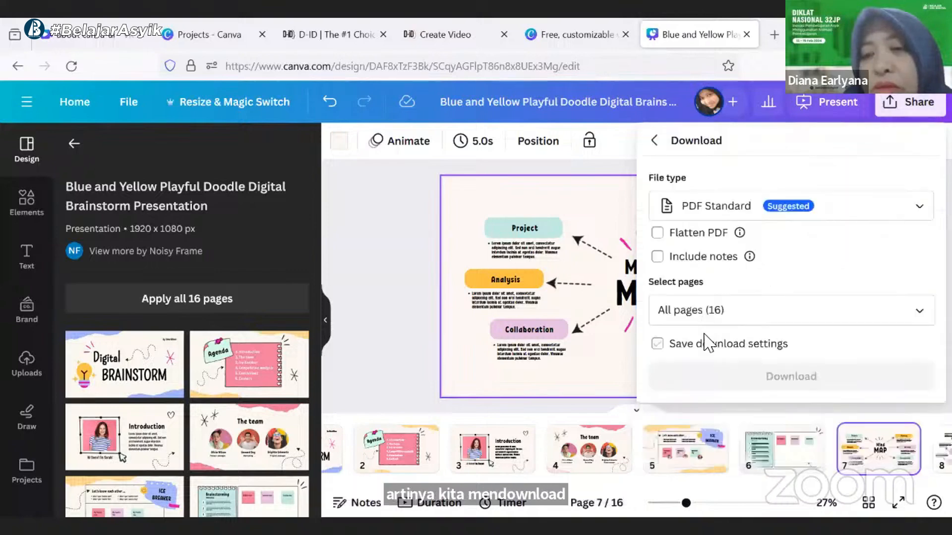
click(729, 217)
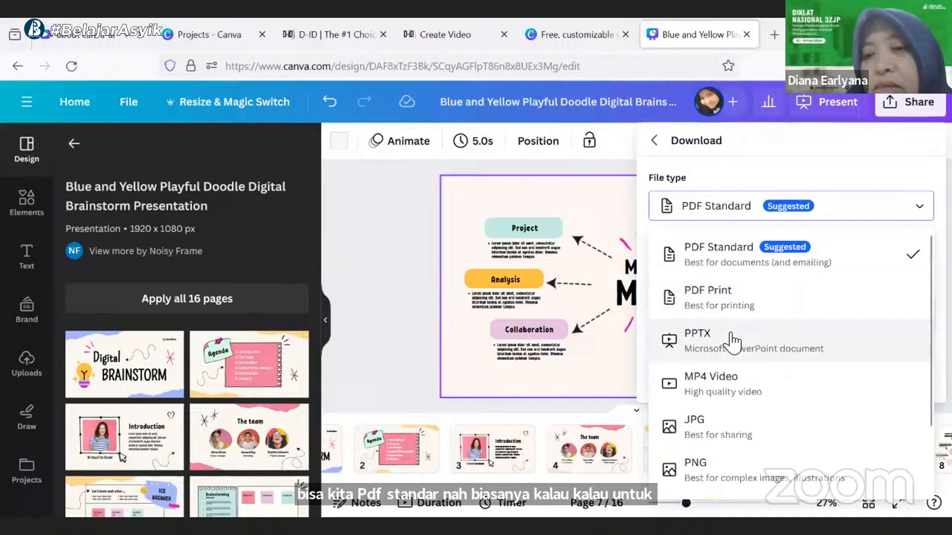
scroll(744, 308, down, 1)
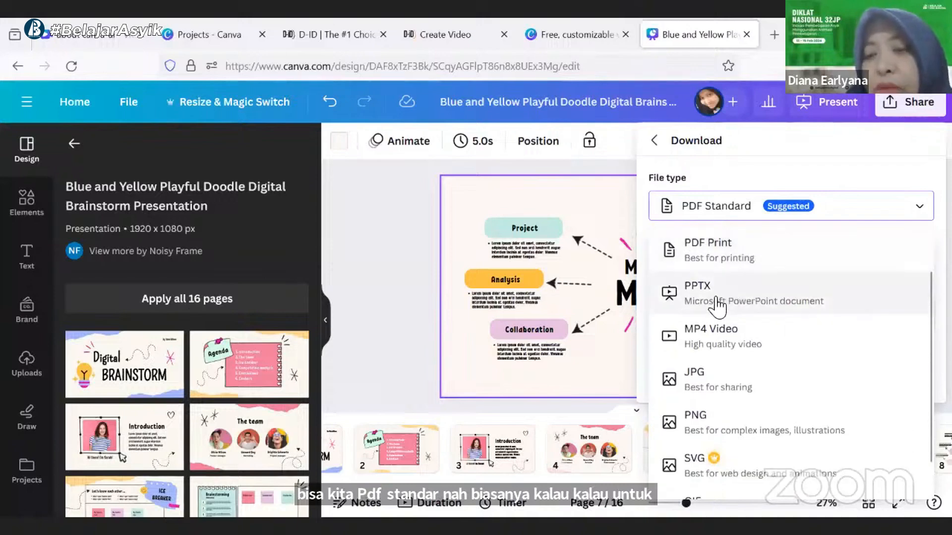
scroll(729, 324, down, 1)
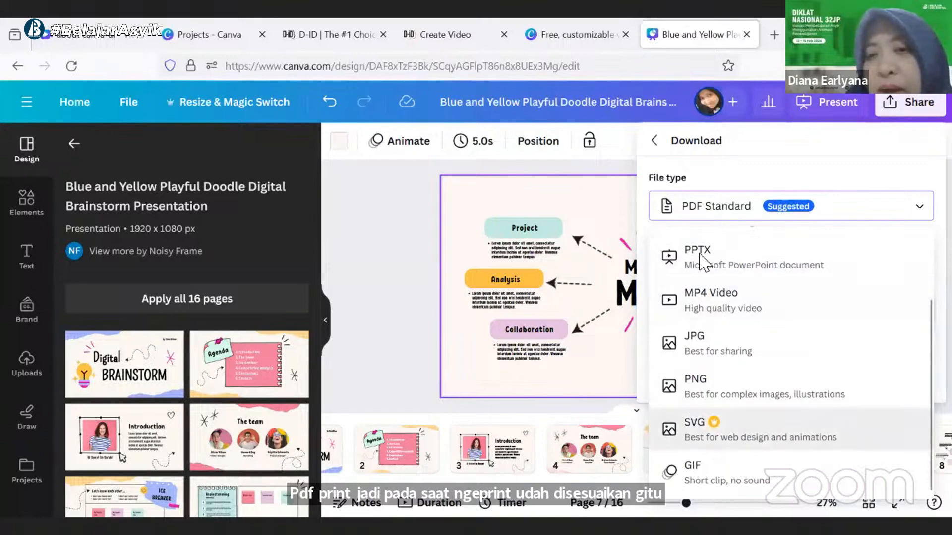
scroll(752, 325, up, 2)
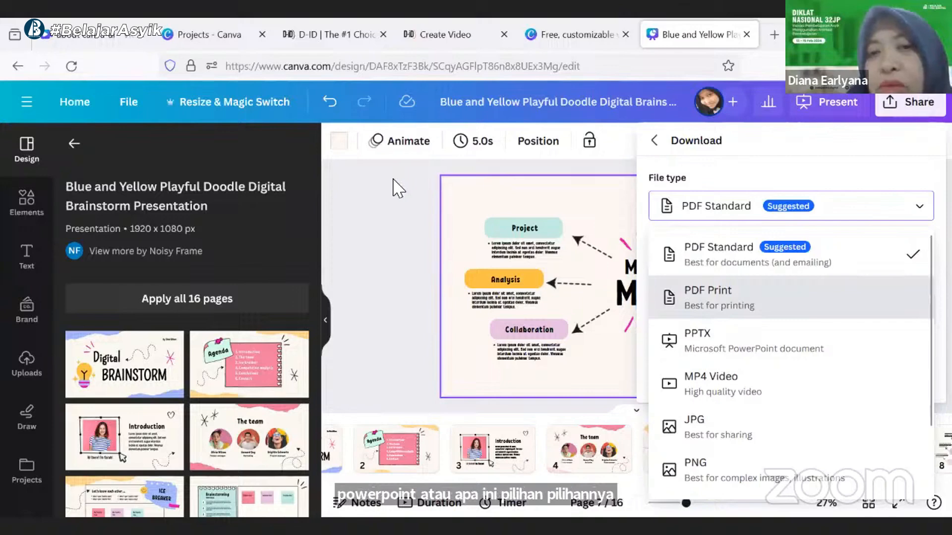
click(394, 187)
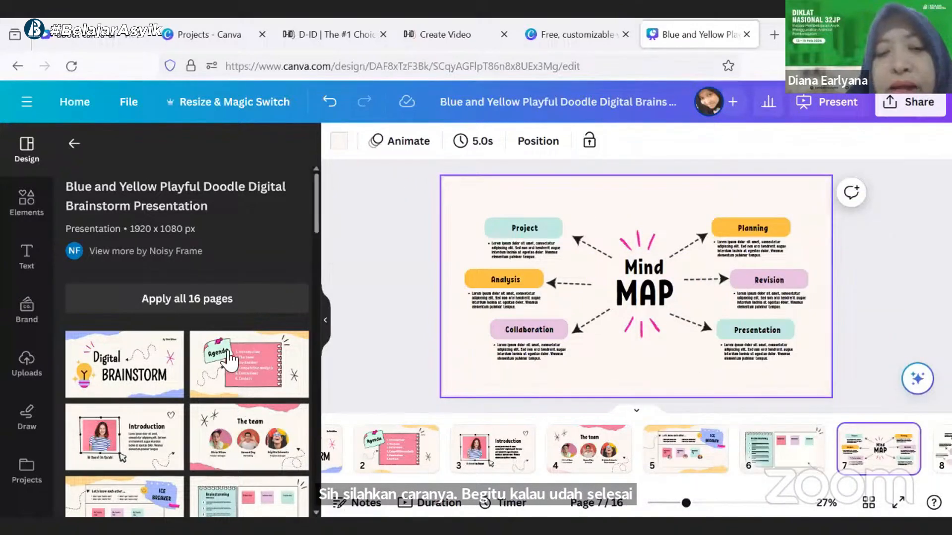
Briefly show the elements library and leave the presentation for the Canva home page
click(35, 214)
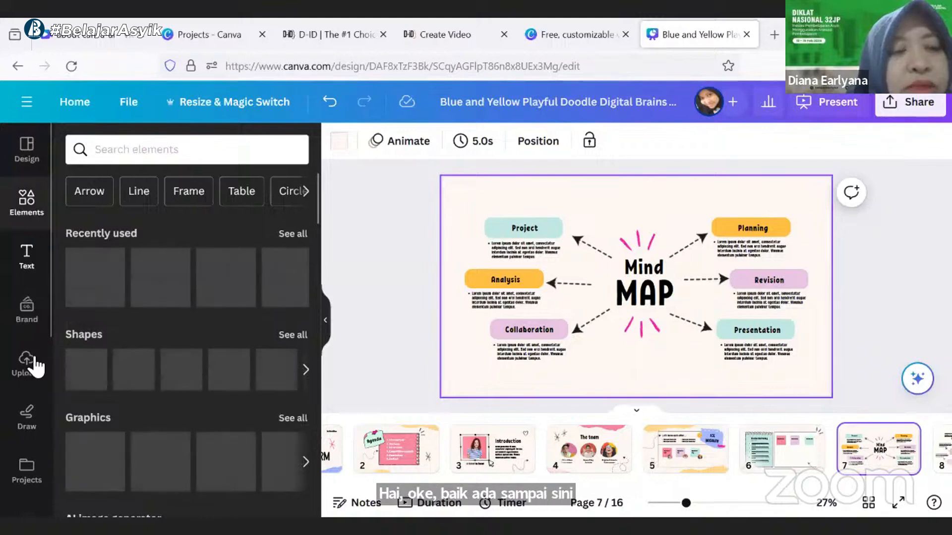
click(26, 146)
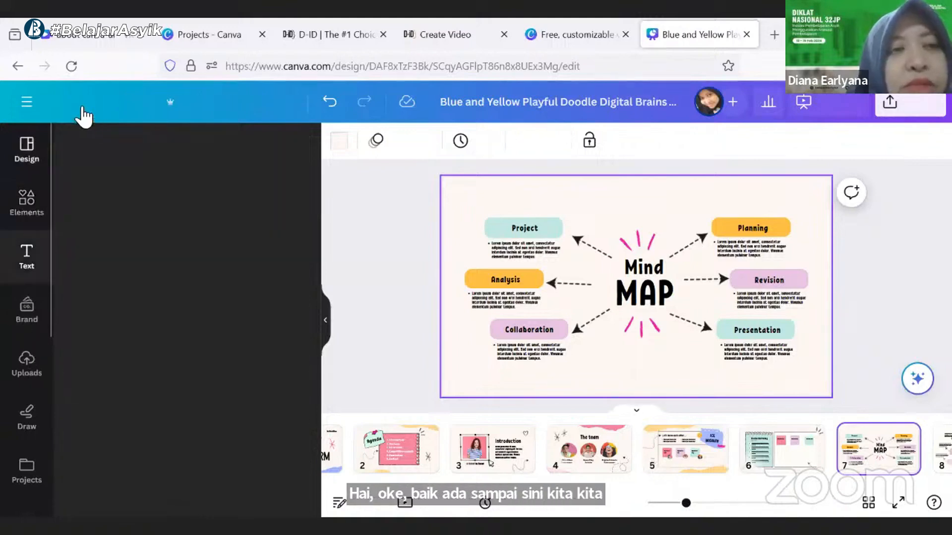
click(68, 102)
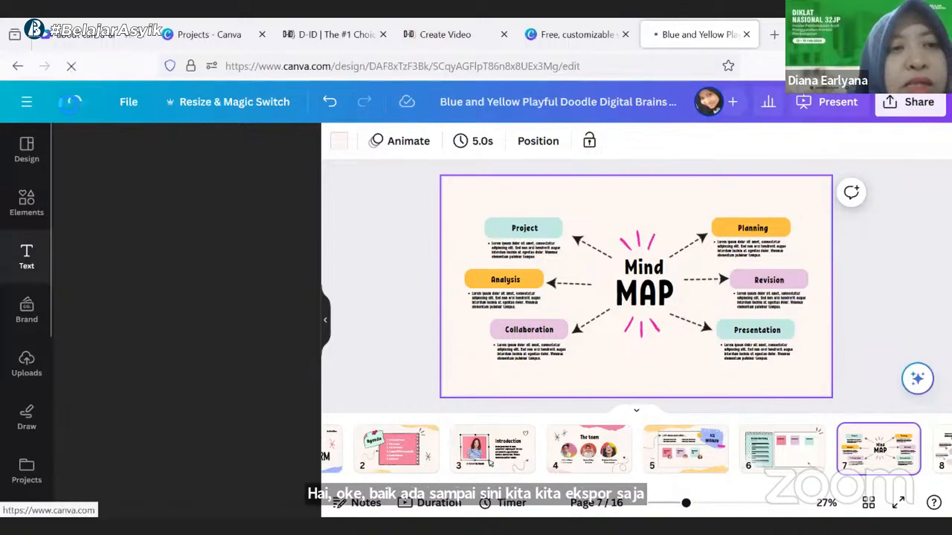